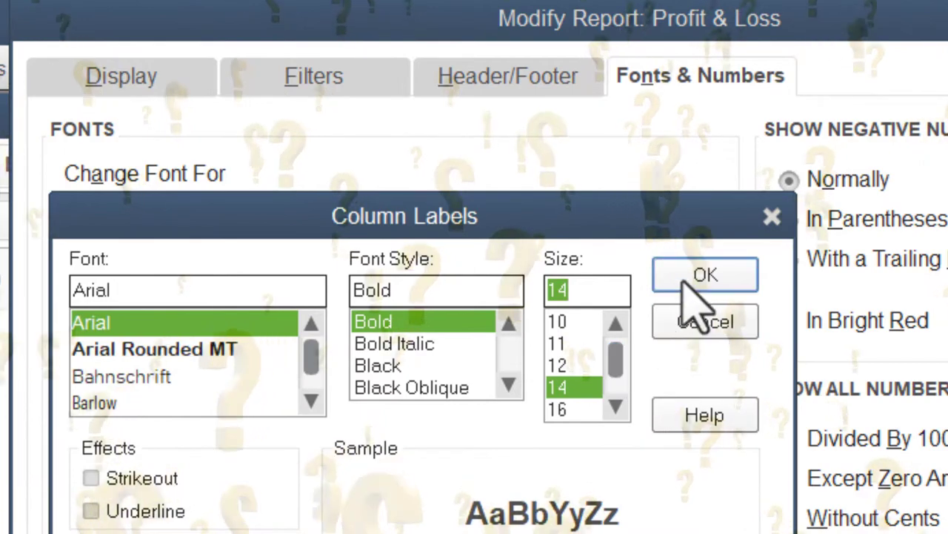
Step: Set the Profit & Loss report's fonts to Arial Bold, size 14, and apply the report changes
left_click(685, 279)
left_click(612, 445)
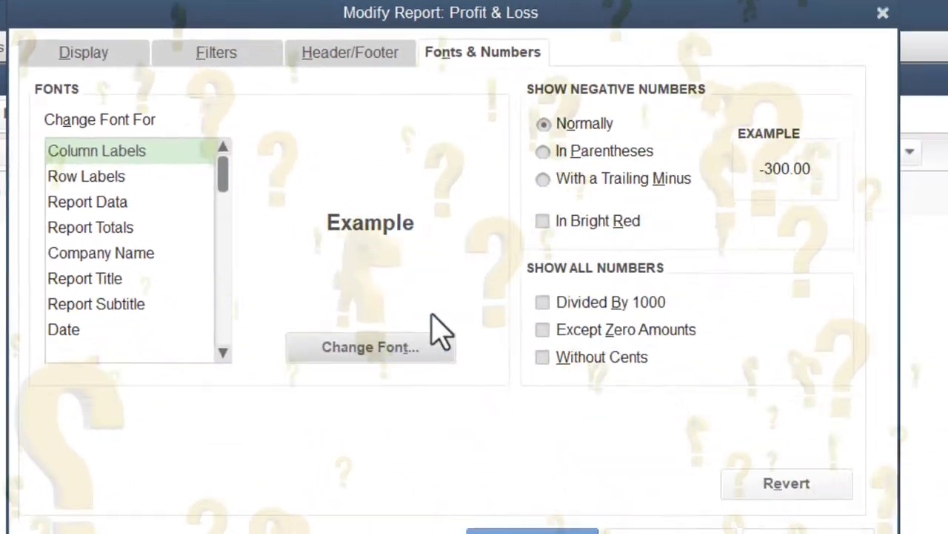
left_click(466, 472)
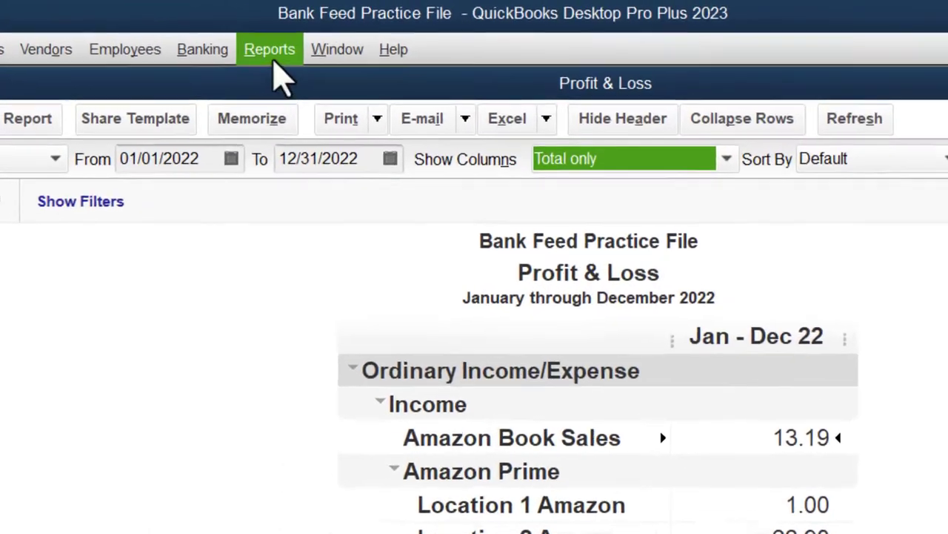
Step: Open the Balance Sheet Standard report and set its date range from 01/01/2022 to 12/31/2022
left_click(225, 41)
mouse_move(693, 406)
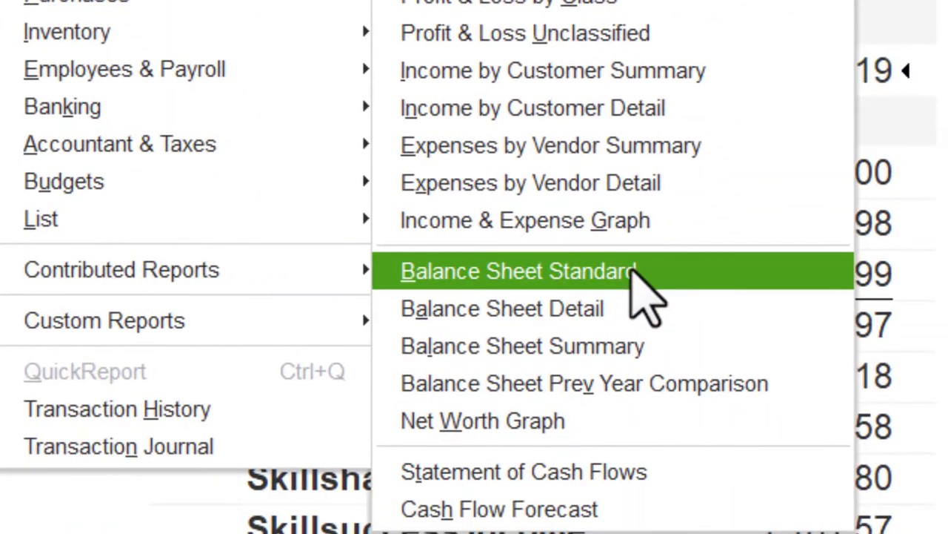
left_click(626, 273)
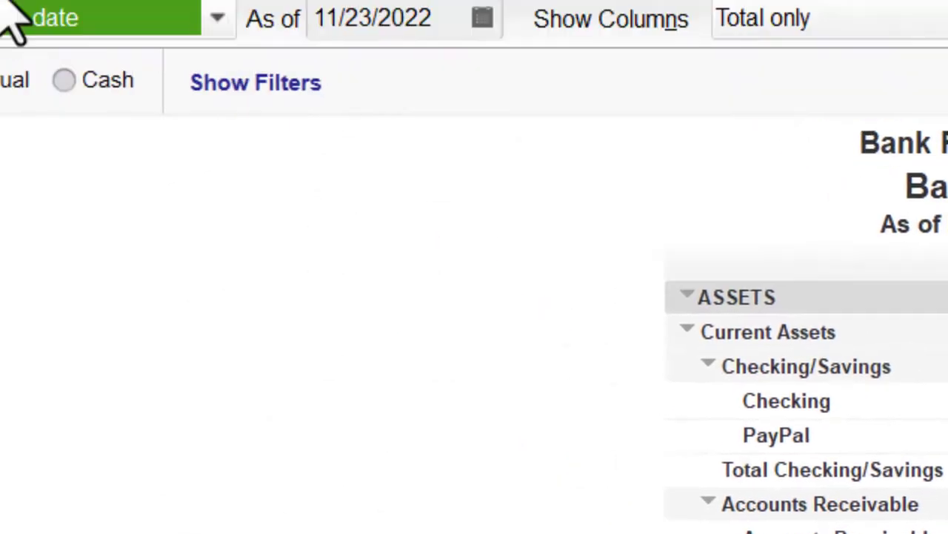
left_click(203, 178)
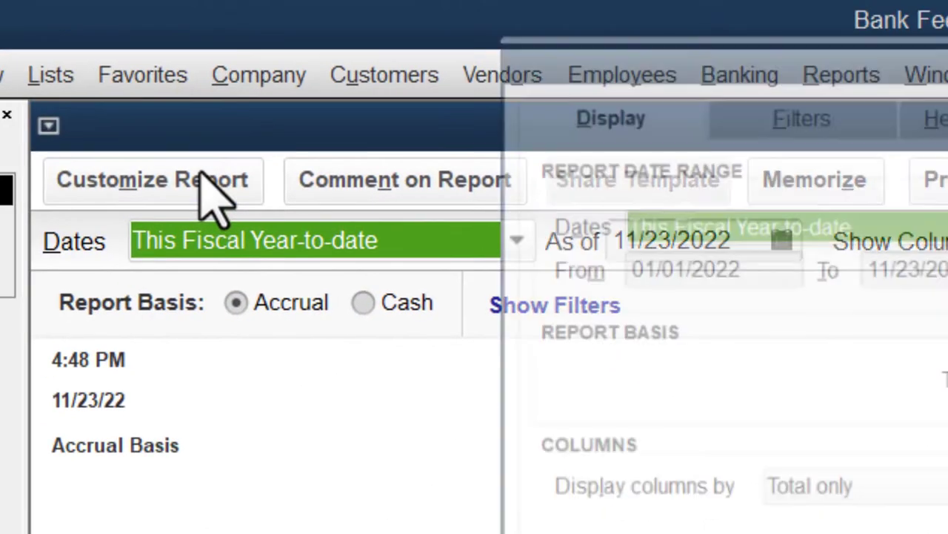
type("01/01/2022")
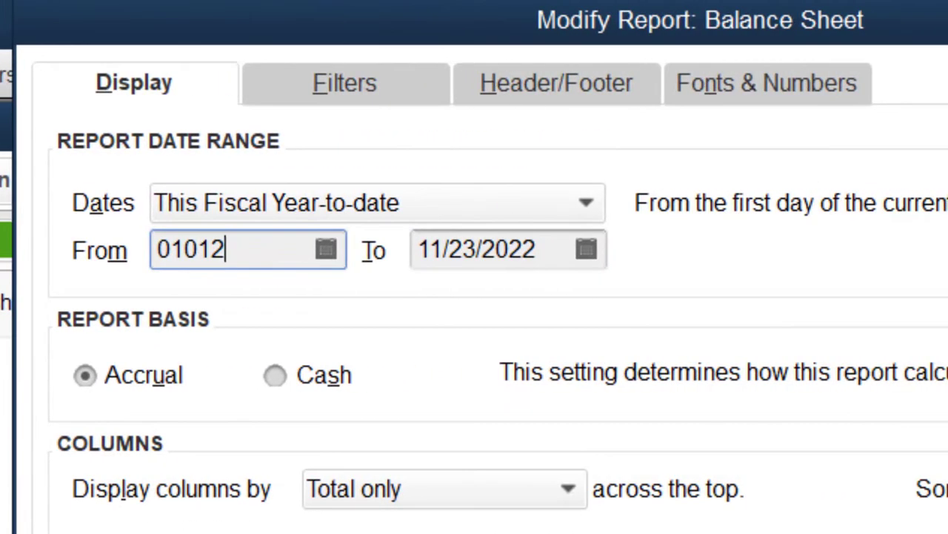
key("Tab")
type("1")
key("Tab")
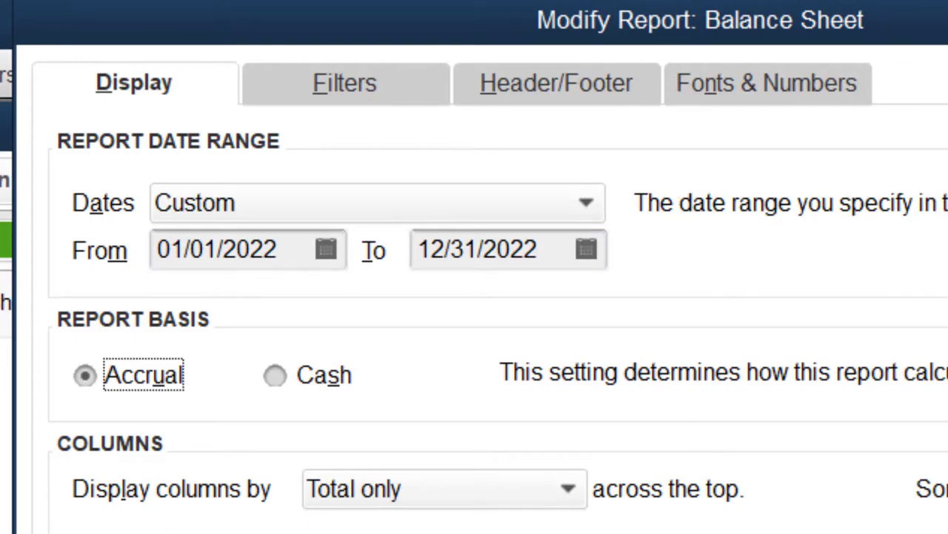
Step: Set the balance sheet's column label font size to 14, extend the change to related labels, and apply it
left_click(832, 74)
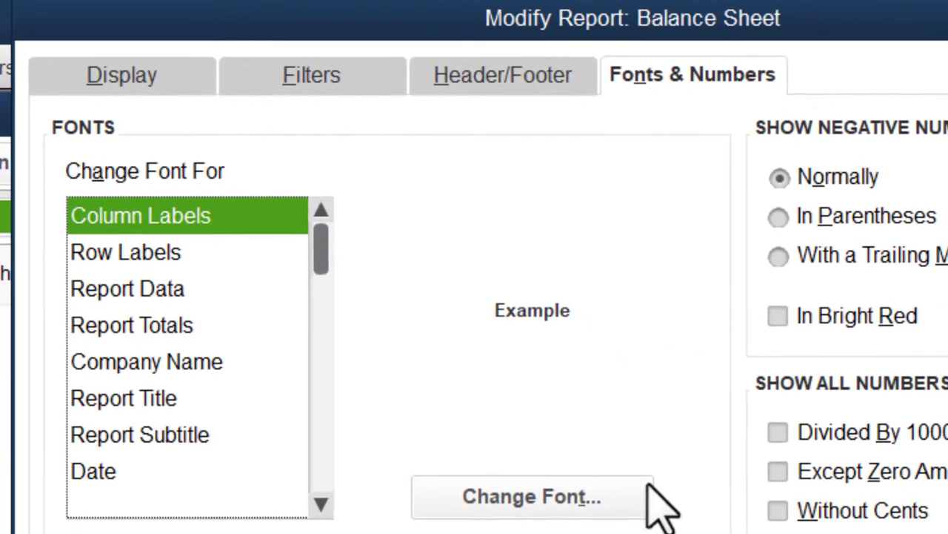
left_click(646, 489)
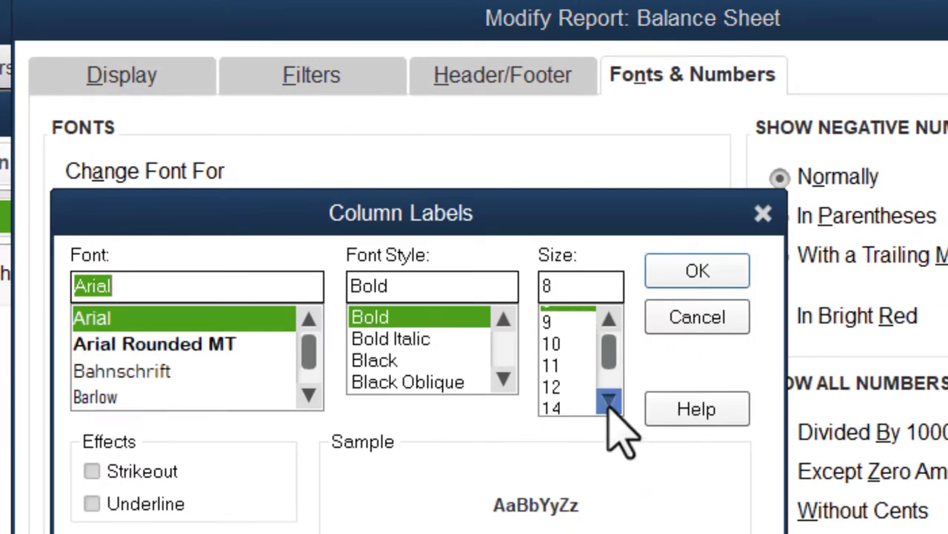
left_click(608, 401)
left_click(562, 383)
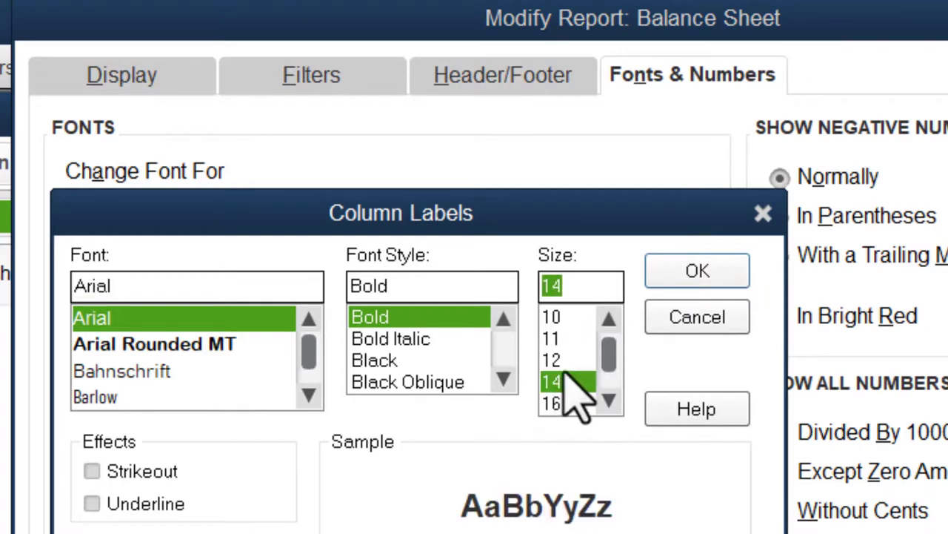
left_click(676, 275)
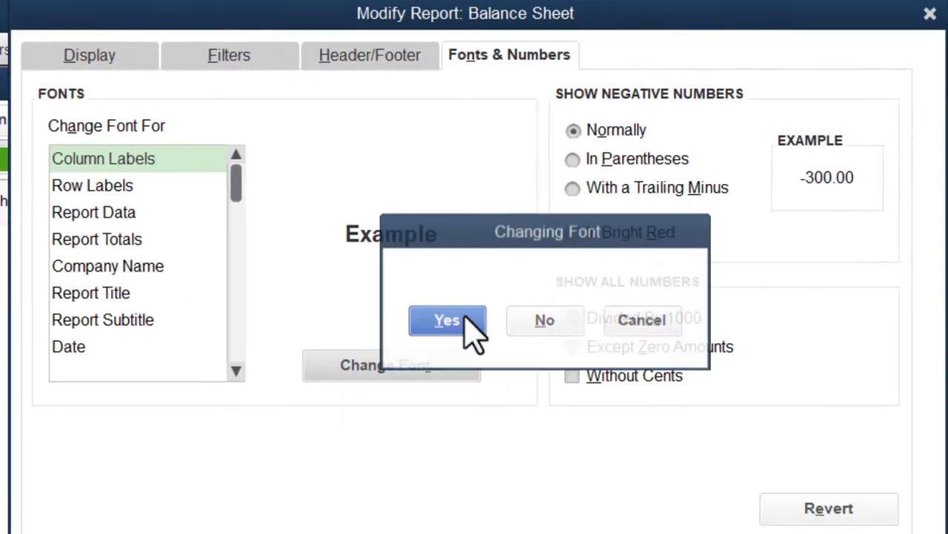
left_click(466, 320)
left_click(504, 471)
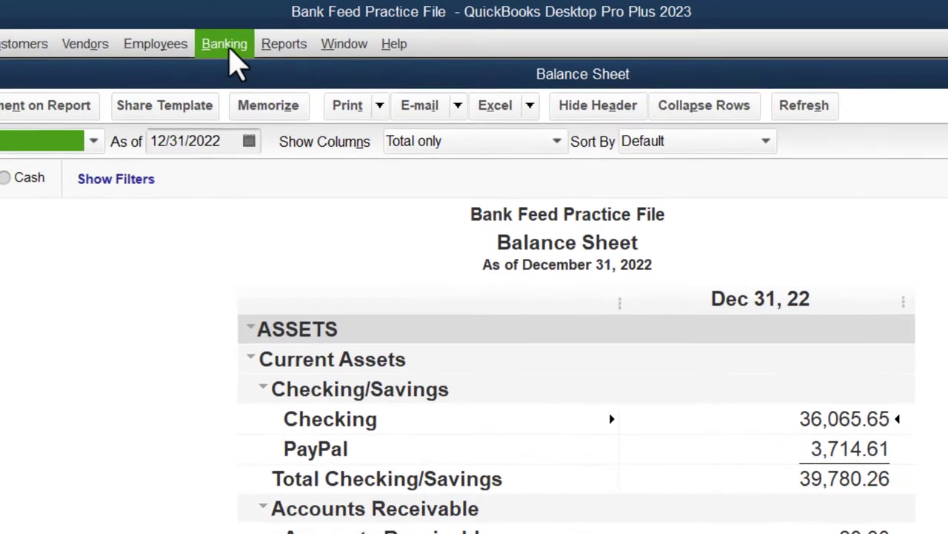
Step: Open the Bank Feeds Center and sort the unrecognized checking transactions by their downloaded description
left_click(176, 41)
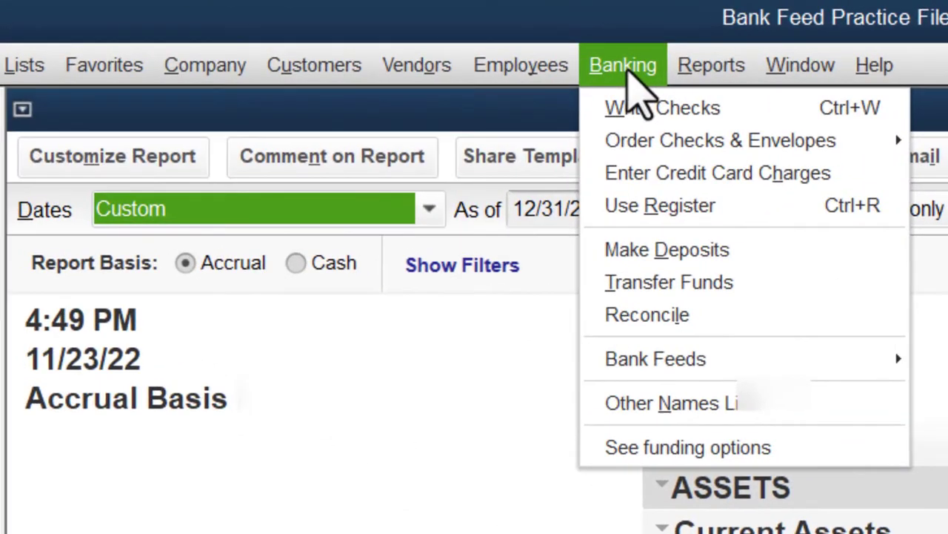
mouse_move(674, 360)
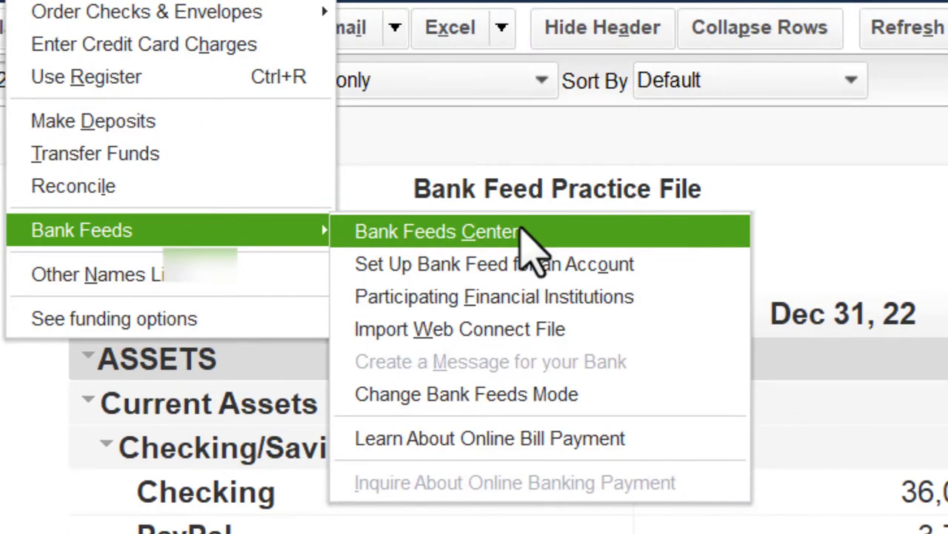
left_click(521, 227)
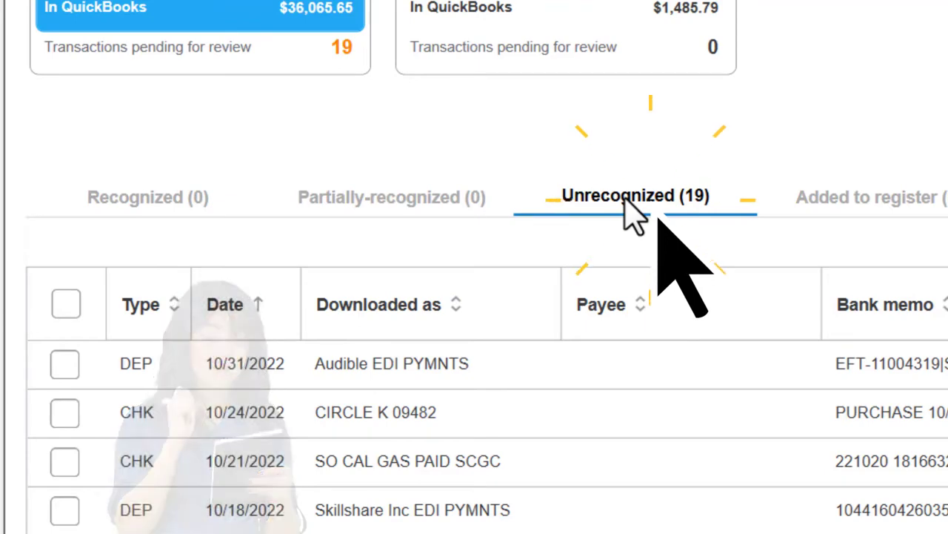
left_click(390, 303)
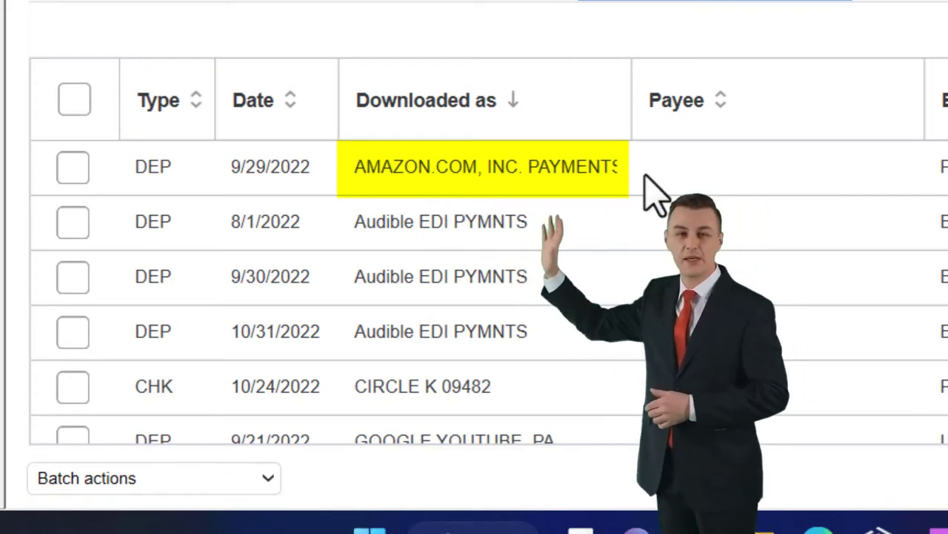
Step: Assign the payee Amazon.com, Inc and the account Amazon Book Sales to the 9/29/2022 Amazon deposit
left_click(725, 165)
type("Amazon.com, Inc")
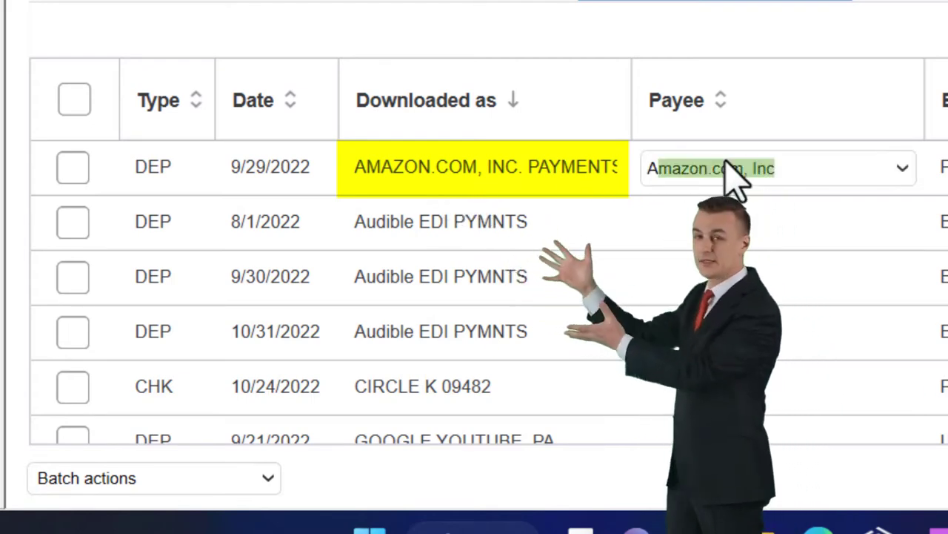
key("Tab")
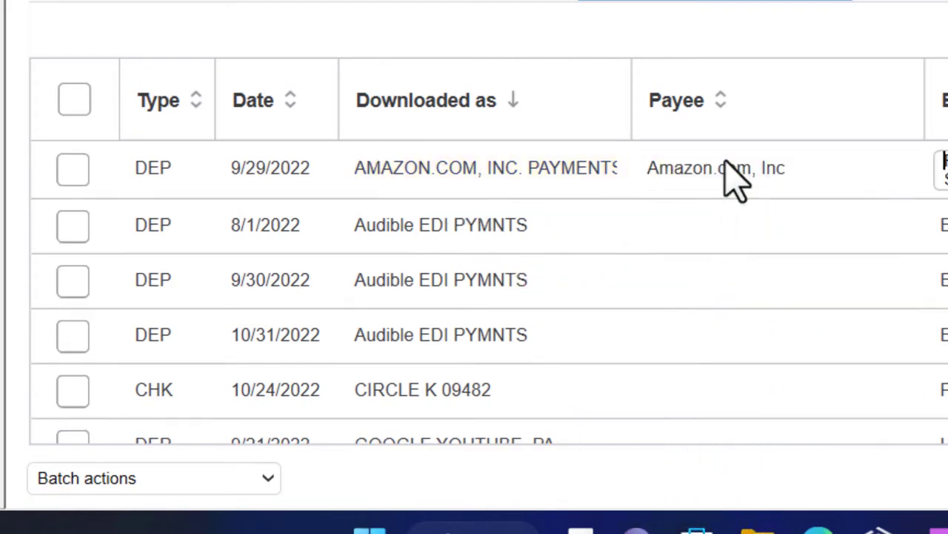
type("Amazon Book Sales")
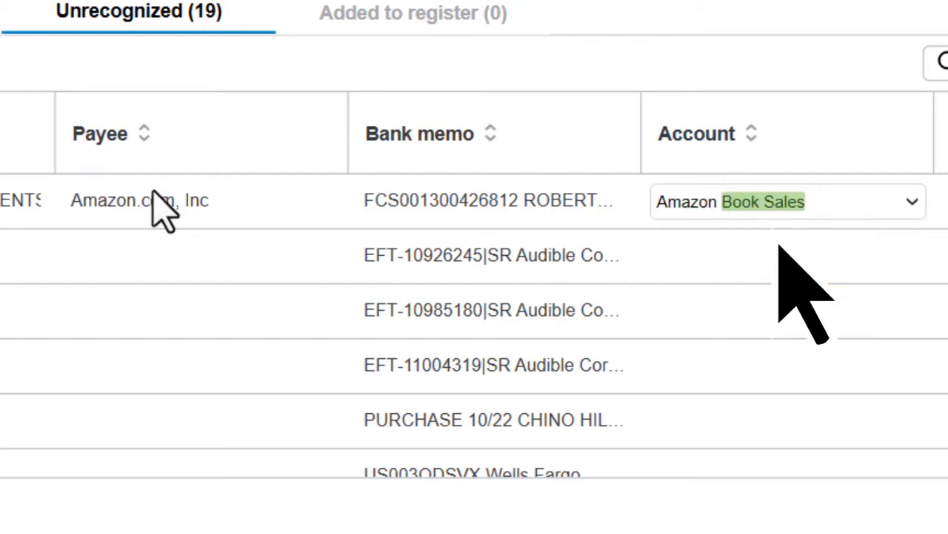
left_click(152, 191)
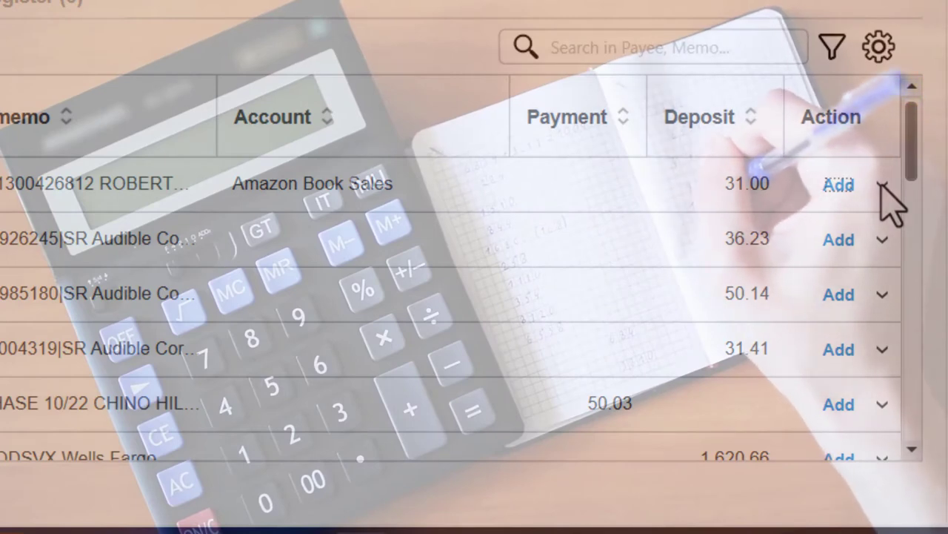
Step: Open the Amazon deposit's additional details and create a rule from it named Amazon Rule
left_click(882, 186)
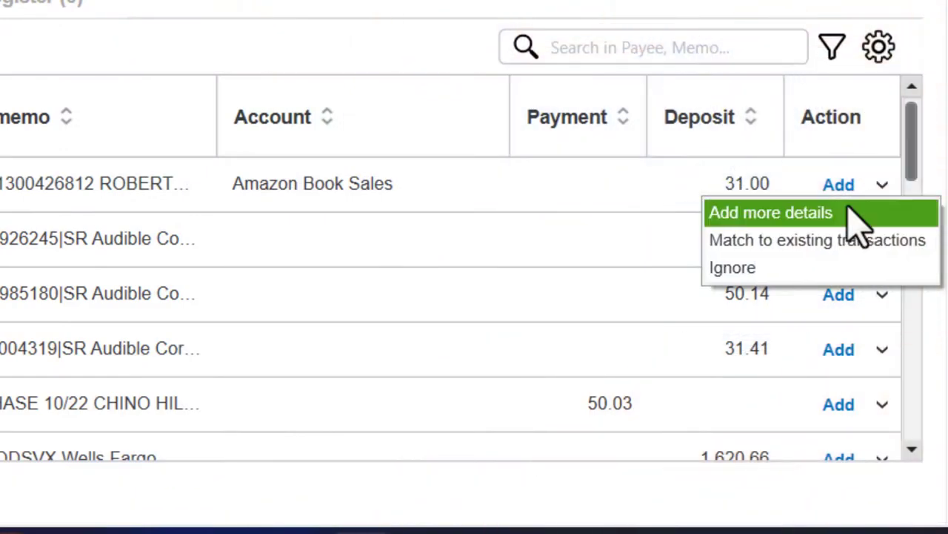
left_click(856, 222)
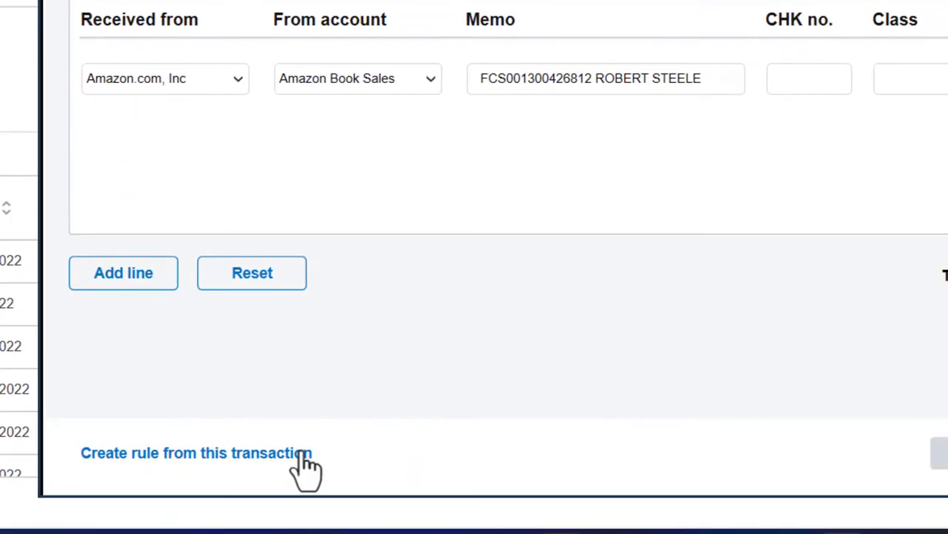
left_click(302, 452)
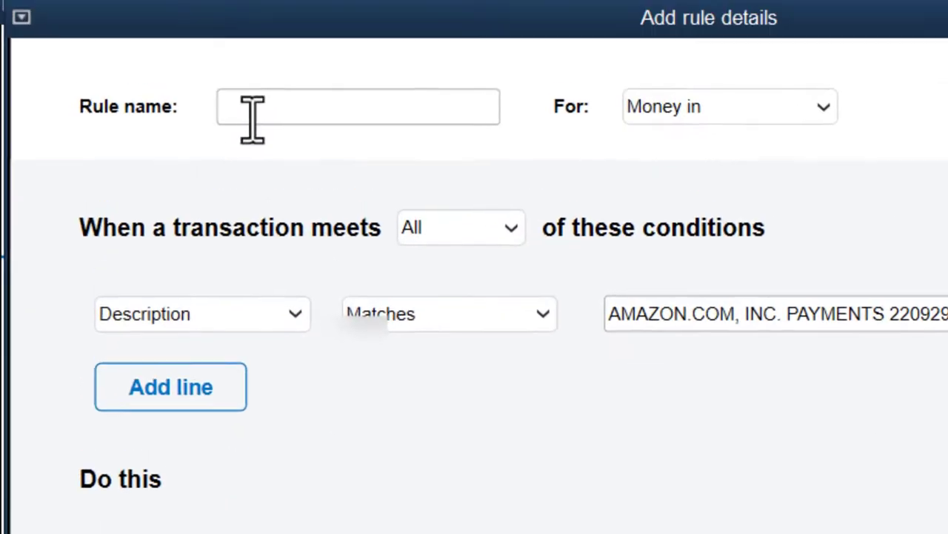
left_click(250, 116)
type("Amazon Rule")
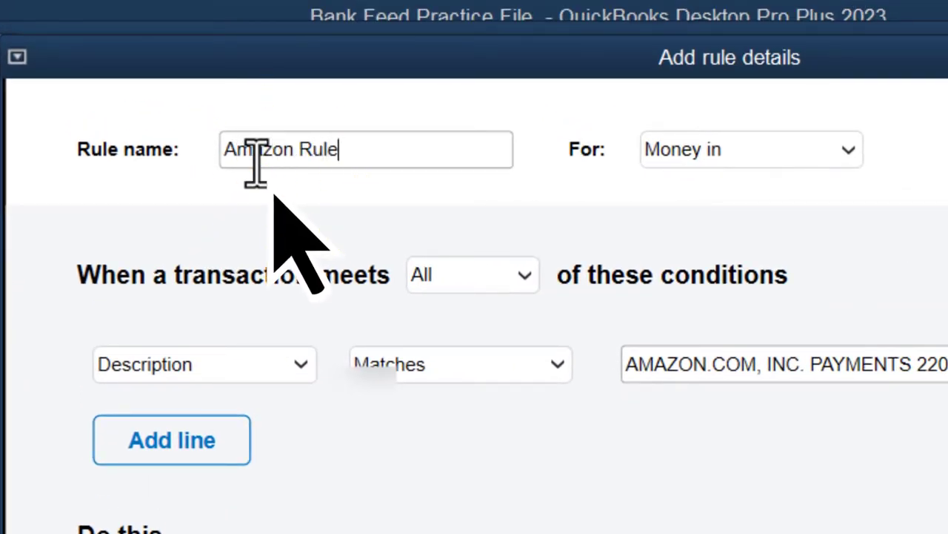
left_click(255, 160)
Step: Keep the rule requiring all conditions and set its condition to Description Contains AMAZON.COM
left_click(514, 285)
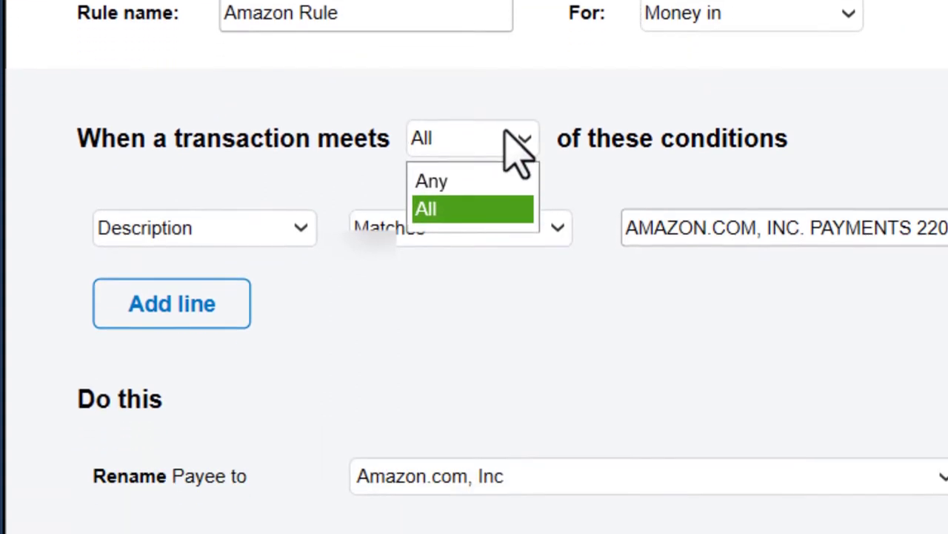
left_click(501, 285)
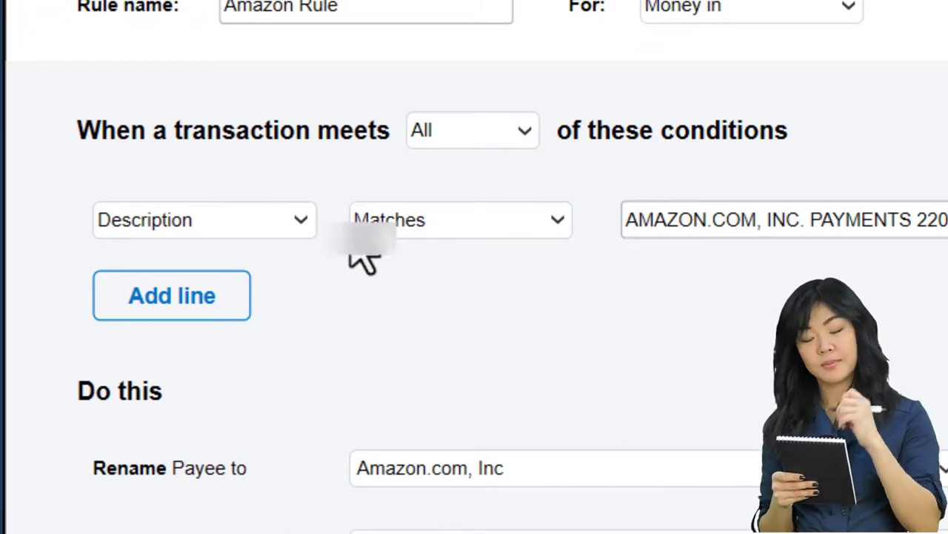
left_click(301, 221)
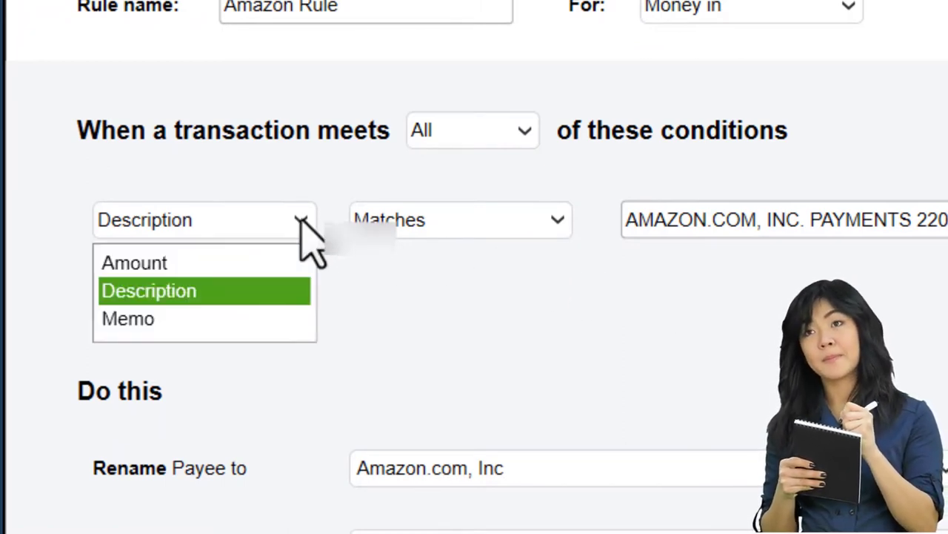
left_click(206, 297)
left_click(483, 220)
left_click(474, 289)
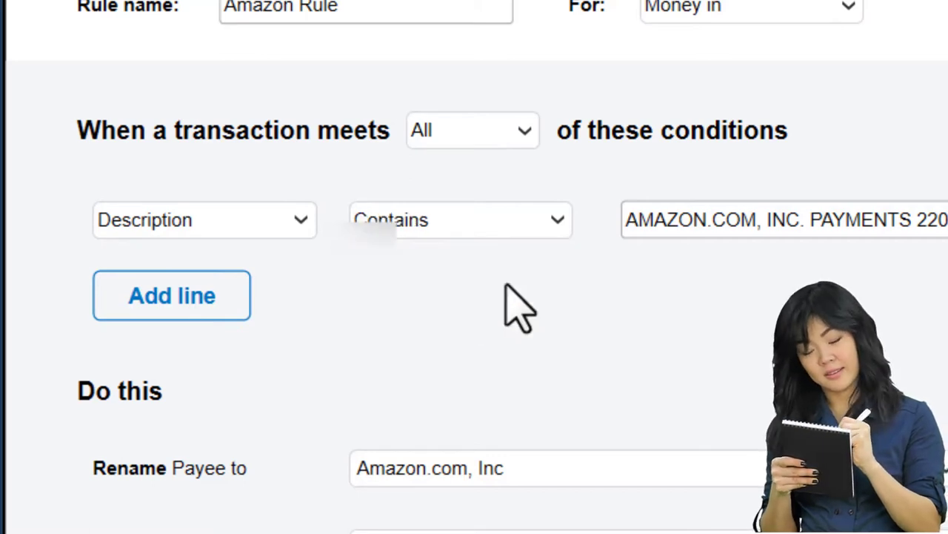
key("BackSpace")
key("BackSpace")
key("BackSpace")
key("BackSpace")
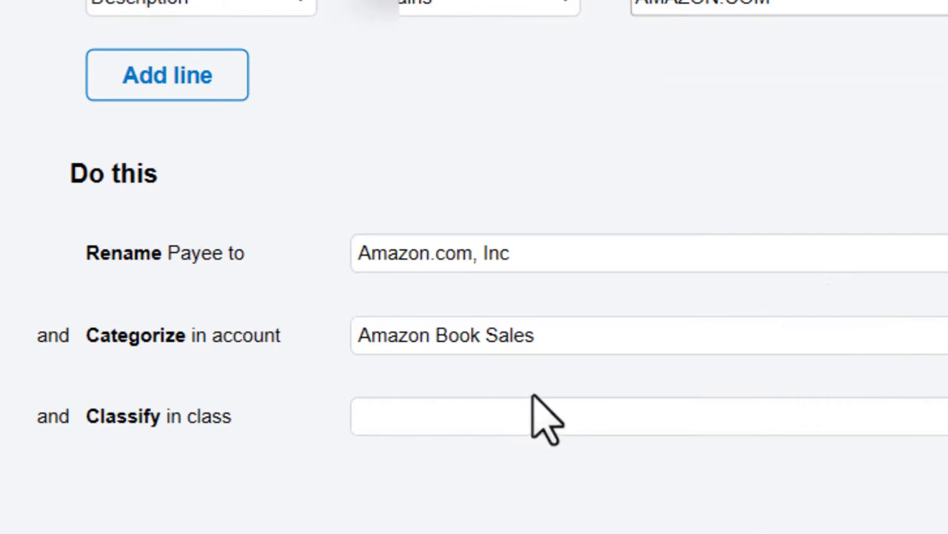
Step: Save the Amazon rule, and save the deposit and add it to the register
left_click(626, 505)
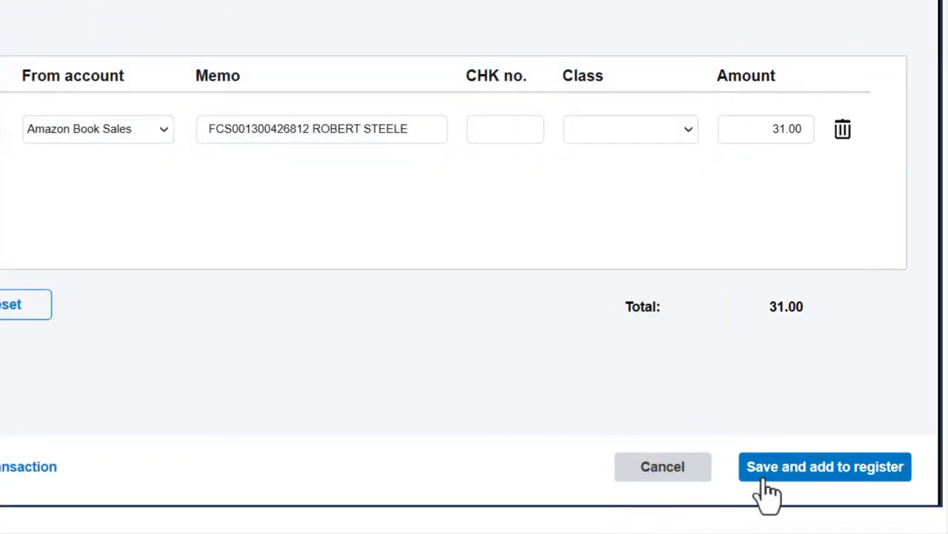
left_click(782, 469)
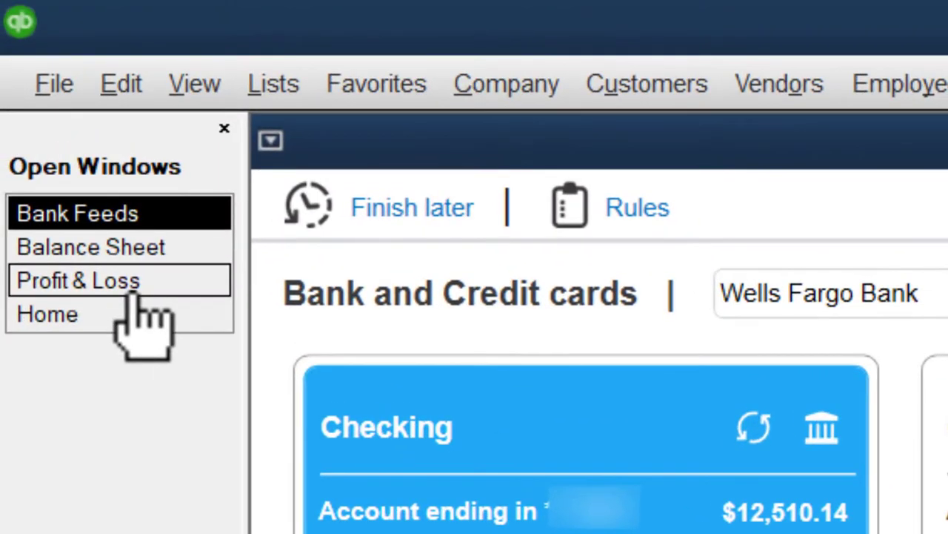
Step: Inspect the transactions behind the Amazon Book Sales amount in the Profit & Loss report, and return to the bank feeds
left_click(135, 289)
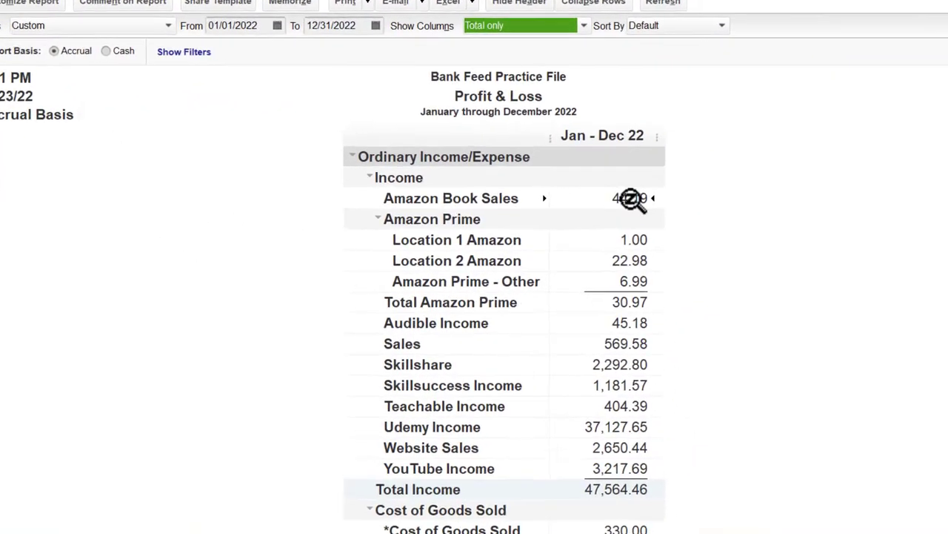
double_click(627, 193)
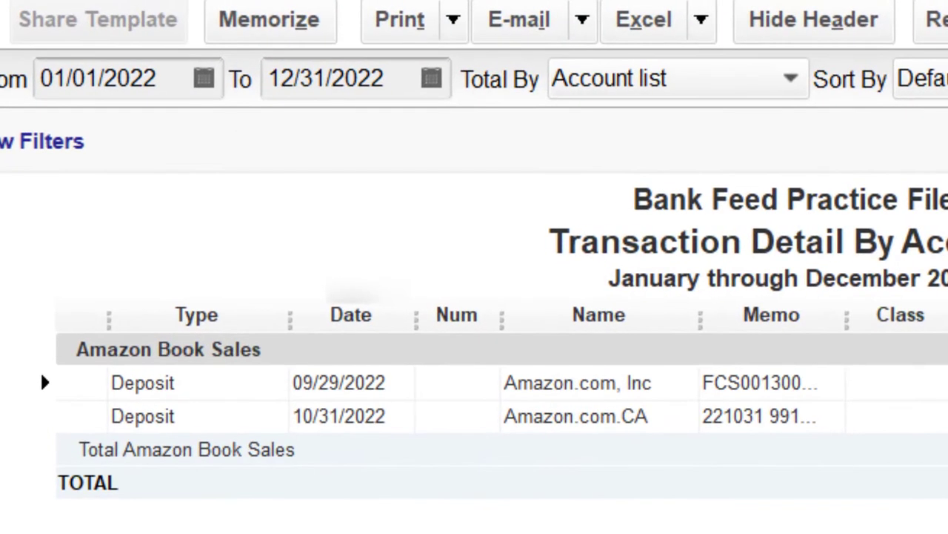
key("Escape")
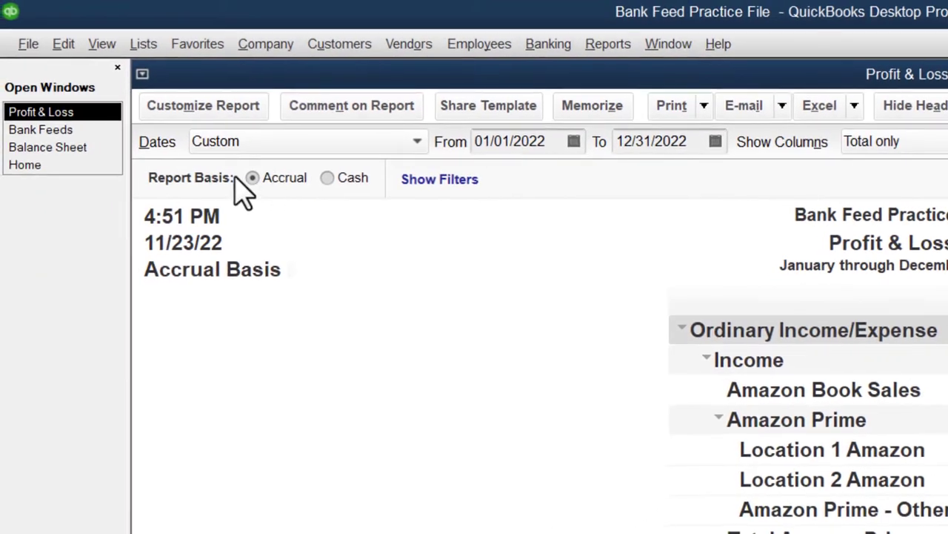
left_click(44, 130)
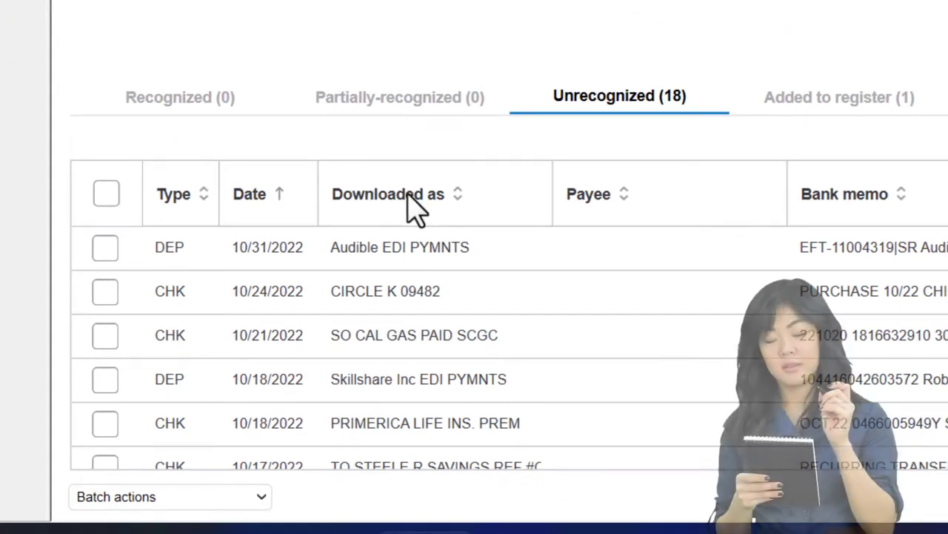
Step: Sort the unrecognized transactions by Downloaded as, and assign the 10/31/2022 Audible deposit the payee Audible and account Audible Income
left_click(407, 197)
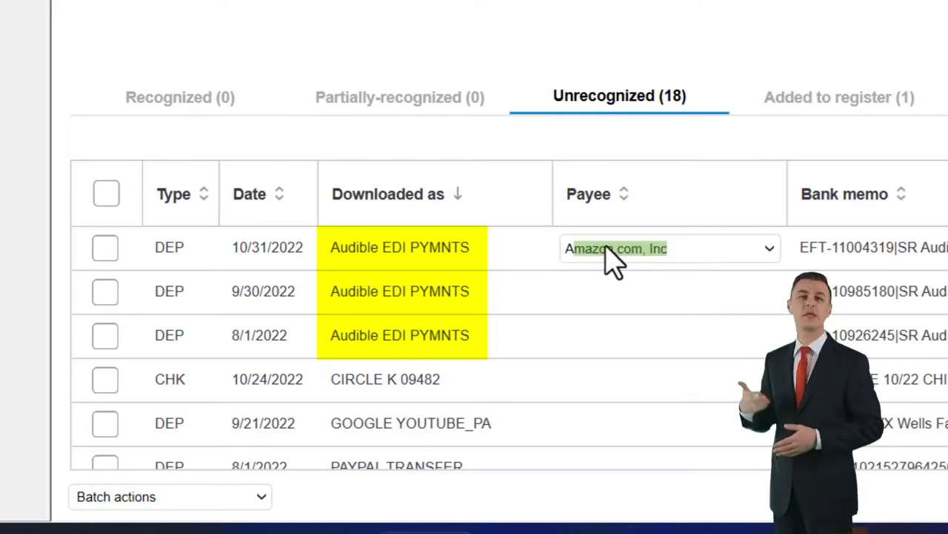
key("Tab")
key("Tab")
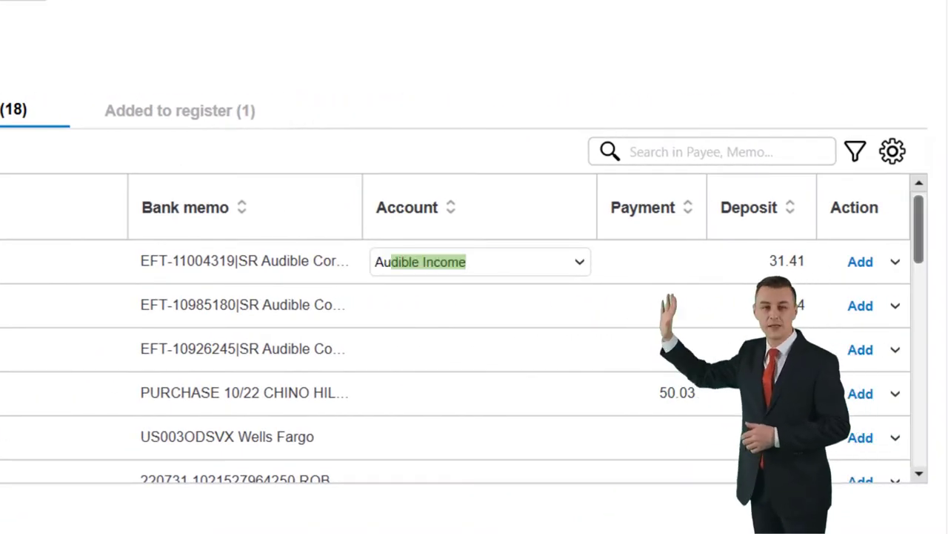
key("Tab")
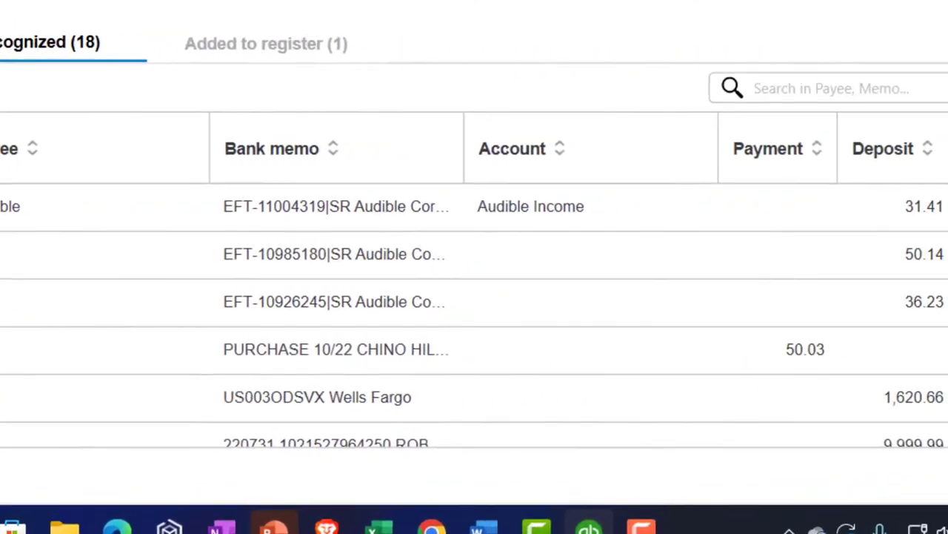
Step: Open the 10/31/2022 Audible deposit's additional details and create a rule from it named Audible
left_click(854, 232)
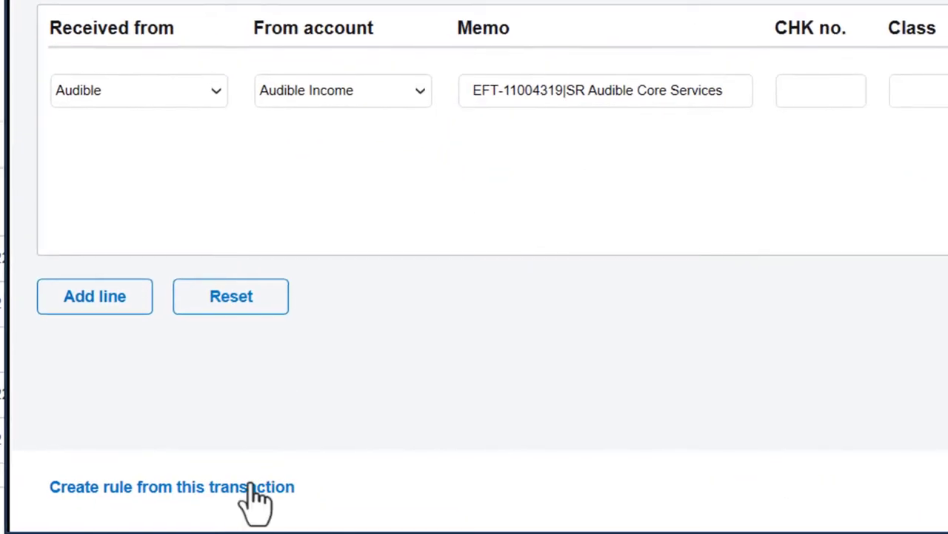
left_click(251, 487)
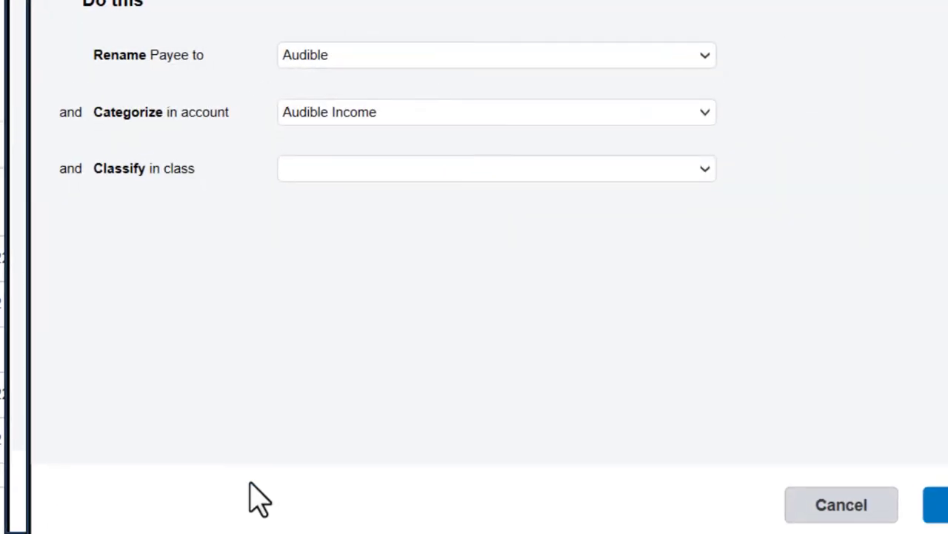
type("Audible")
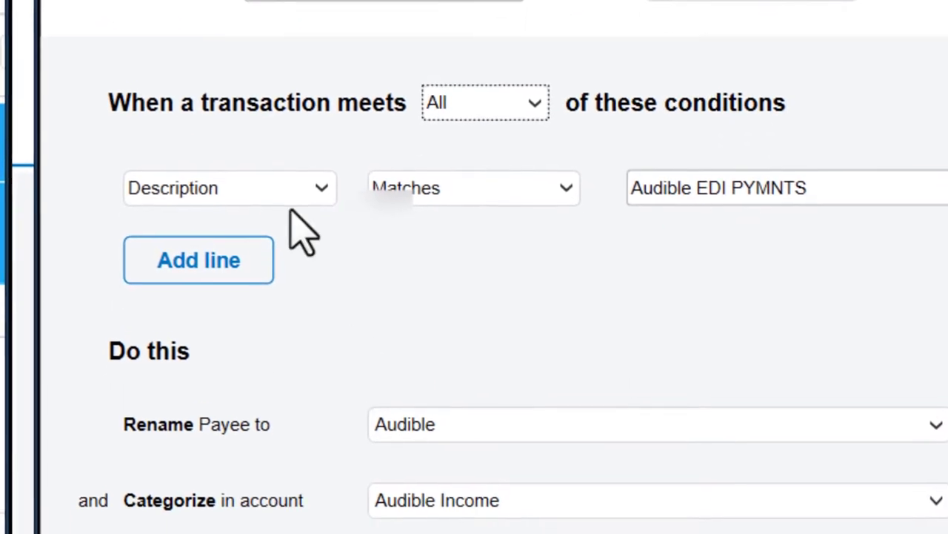
Step: Keep Description as the Audible rule's condition field, set its operator to Contains and edit the match text
left_click(264, 346)
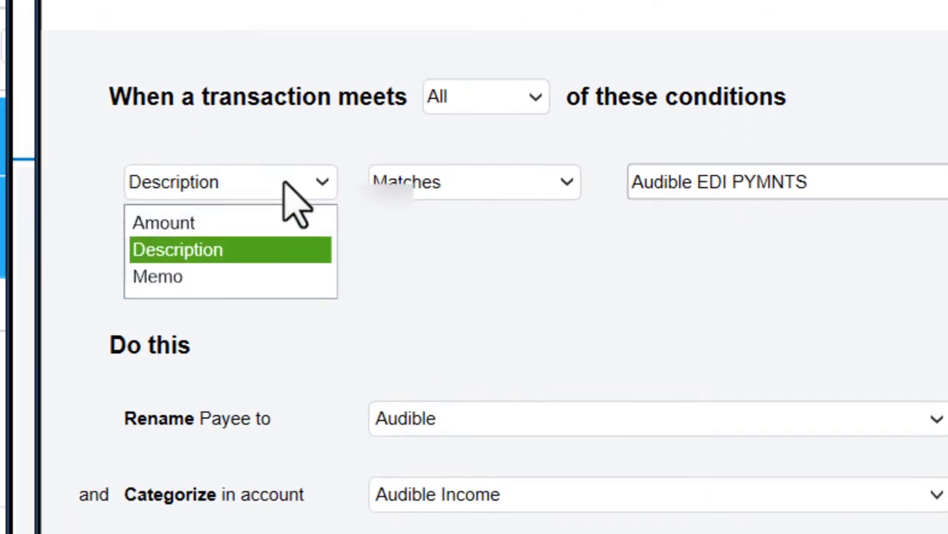
left_click(236, 241)
left_click(489, 181)
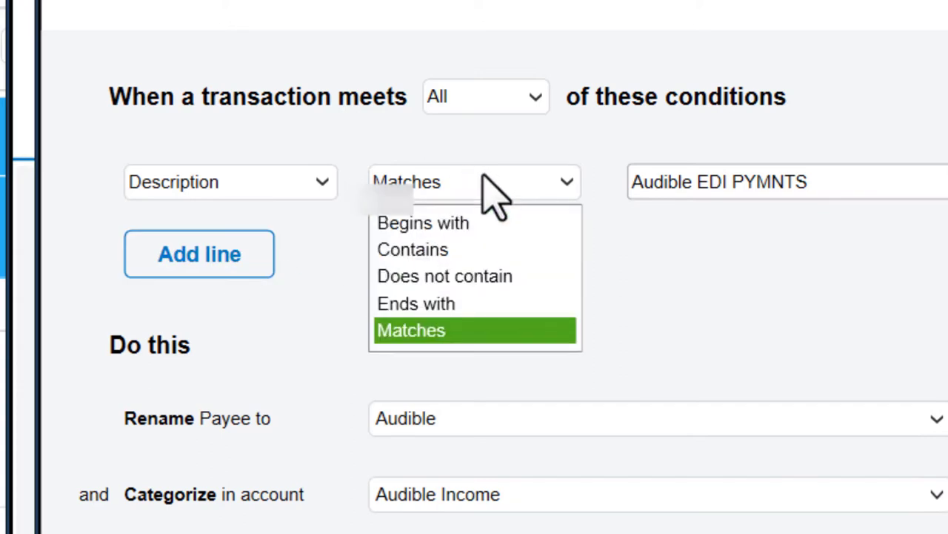
left_click(462, 249)
left_click(854, 182)
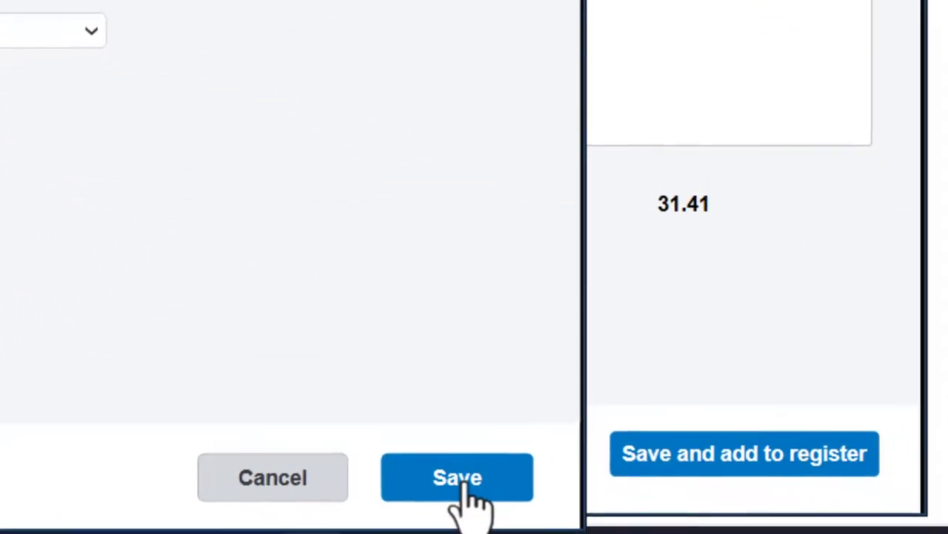
Step: Save the Audible rule, and save the Audible deposit and add it to the register
left_click(454, 485)
left_click(619, 455)
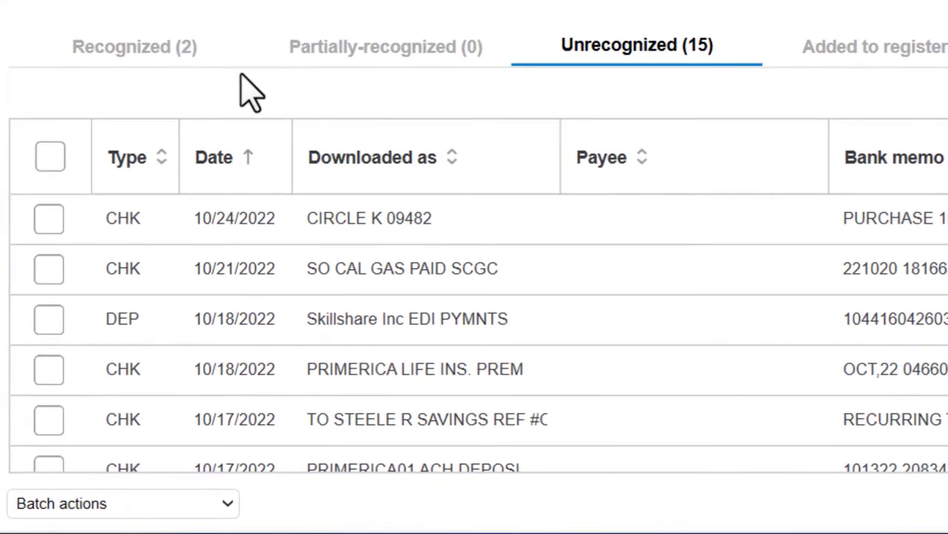
Step: Add/confirm the recognized Audible deposits as a batch and dismiss the status message
left_click(141, 51)
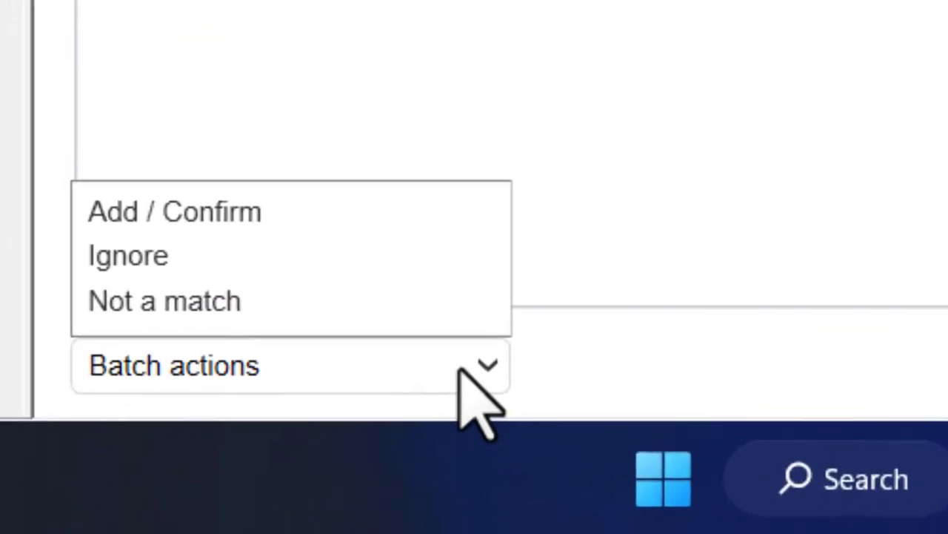
left_click(447, 364)
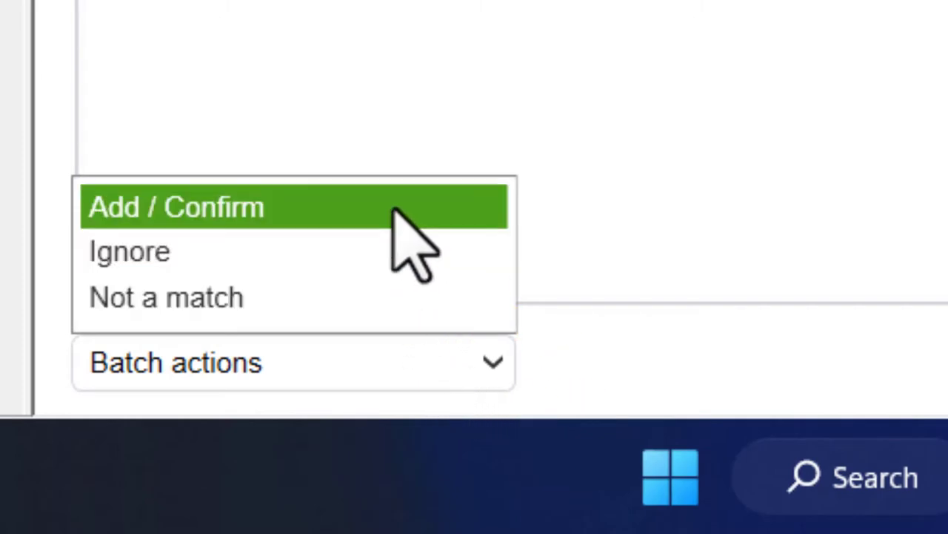
left_click(397, 209)
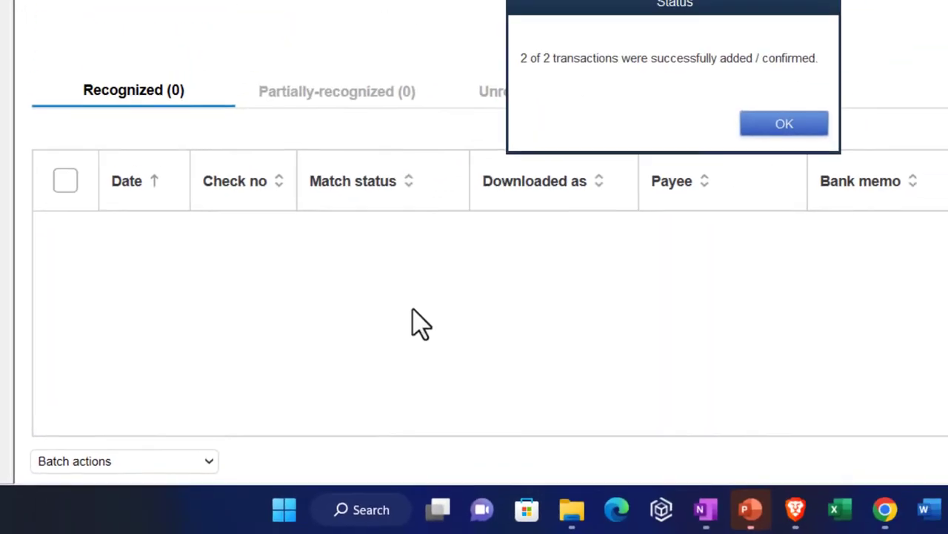
left_click(756, 157)
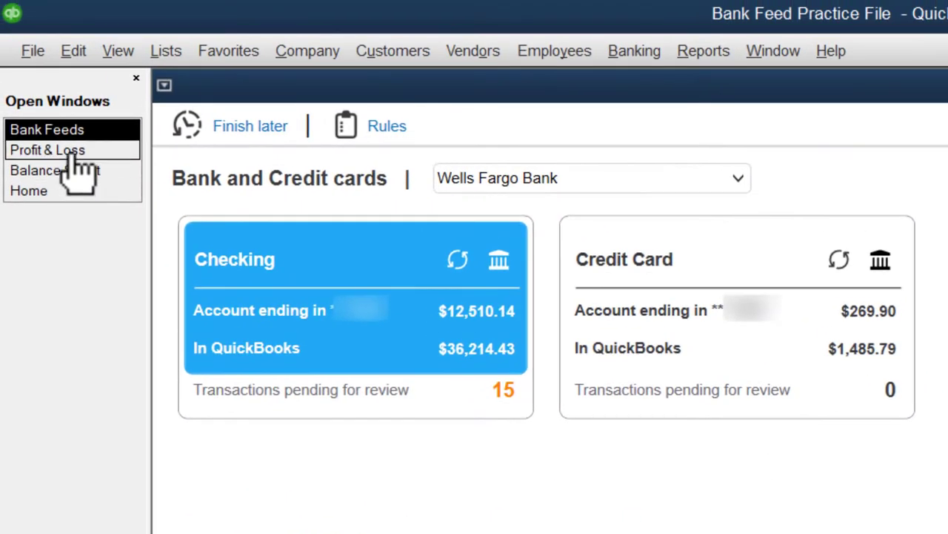
Step: Inspect the transactions behind the Audible Income amount in the Profit & Loss report, and return to the bank feeds
left_click(73, 151)
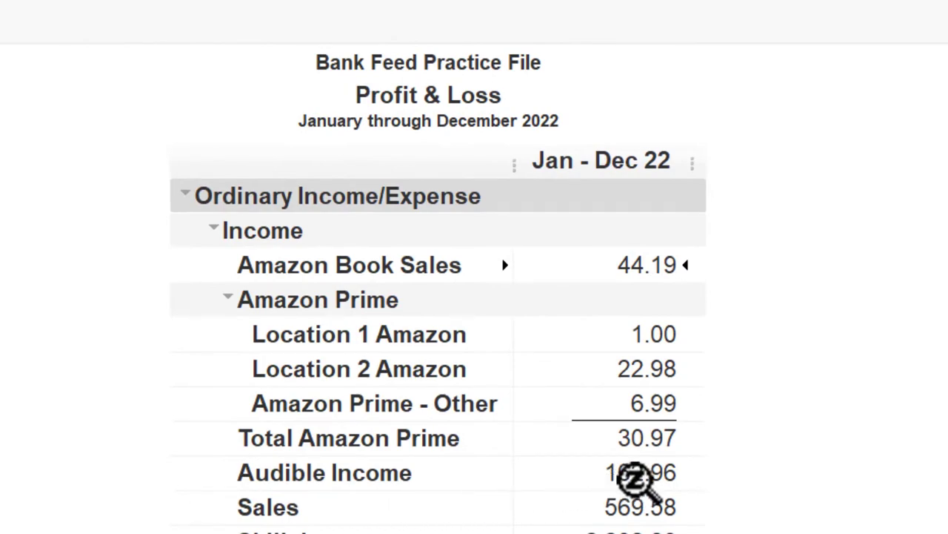
double_click(636, 474)
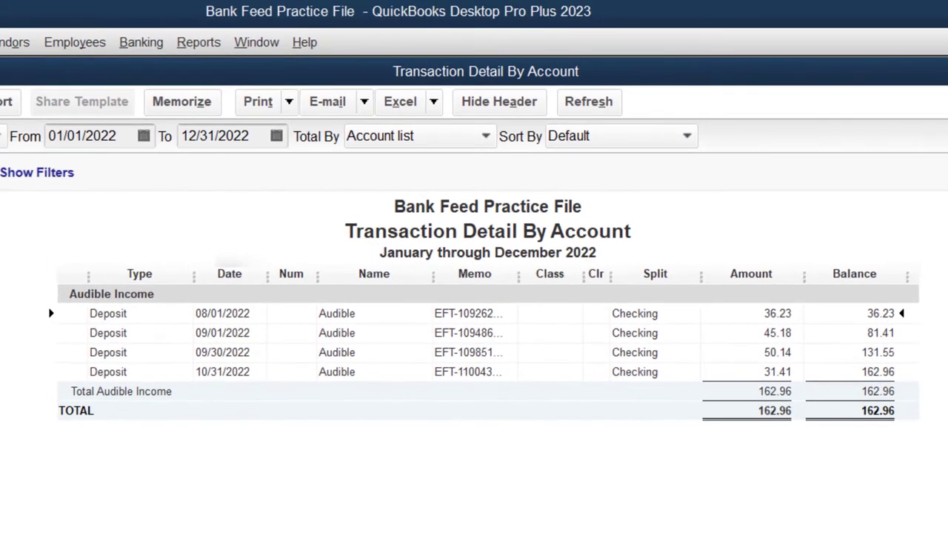
key("Escape")
left_click(182, 312)
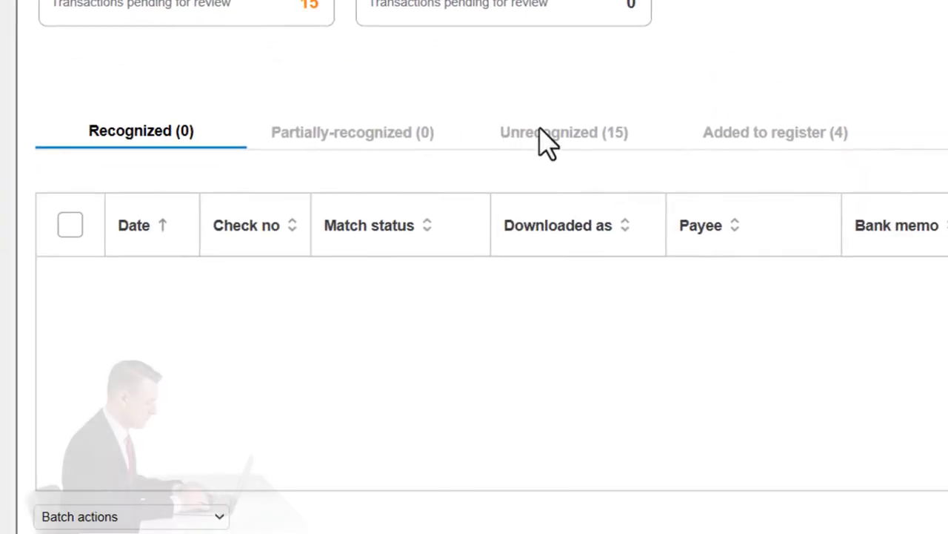
Step: Show the unrecognized transactions sorted by Downloaded as in reverse alphabetical order
left_click(544, 134)
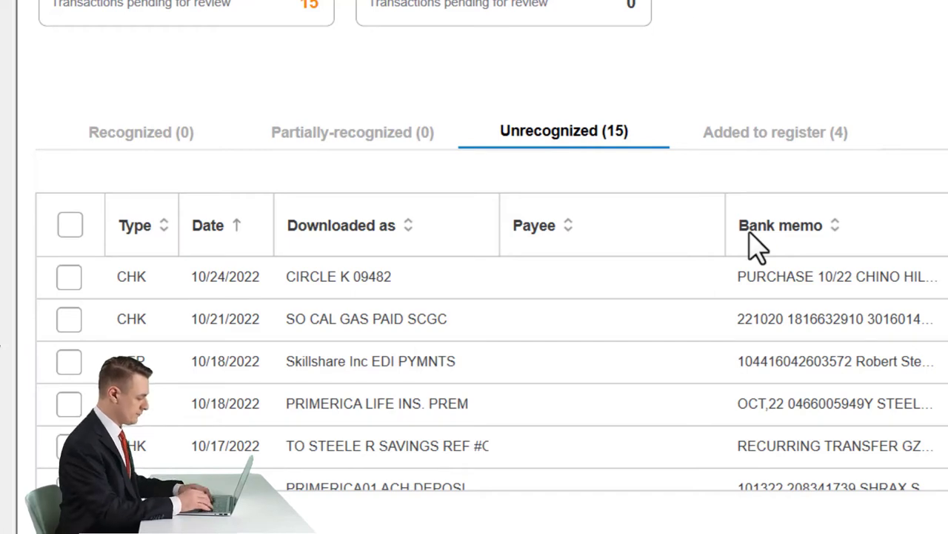
left_click(764, 245)
left_click(356, 235)
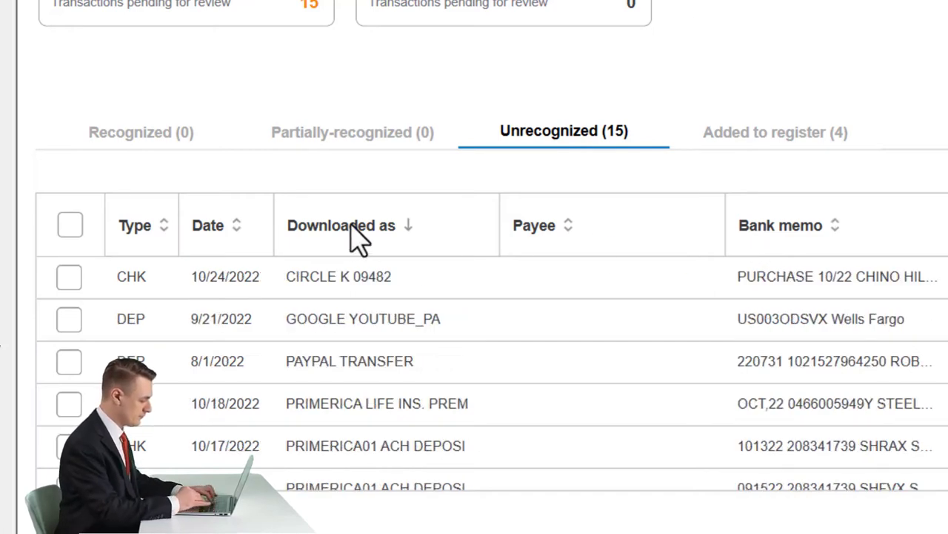
left_click(356, 235)
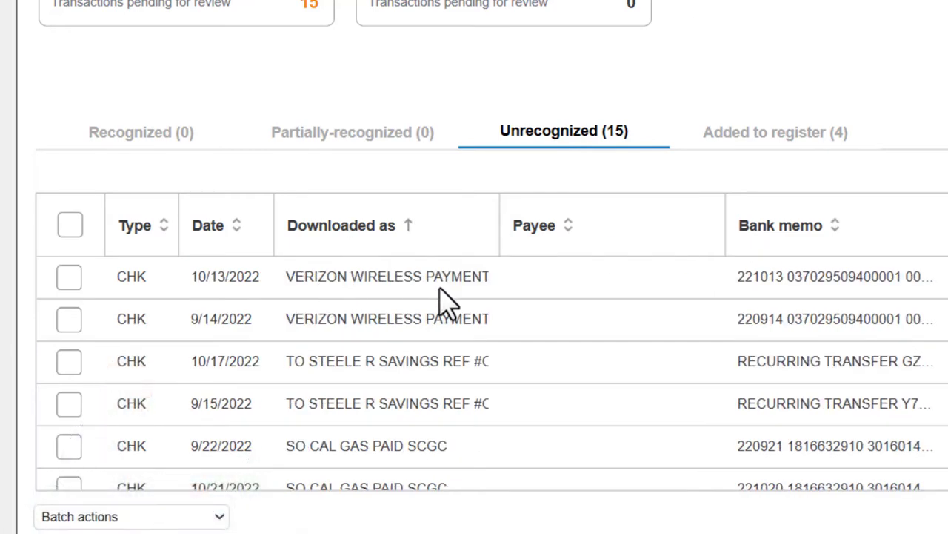
Step: Assign the 10/13/2022 Verizon payment the payee Verizon Wireless and the account Teachable Income
left_click(535, 287)
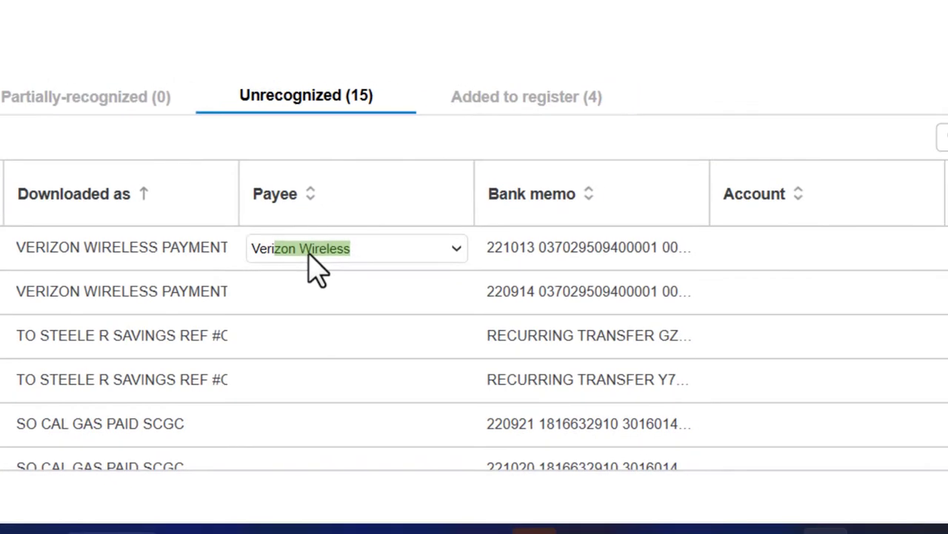
key("Tab")
key("Tab")
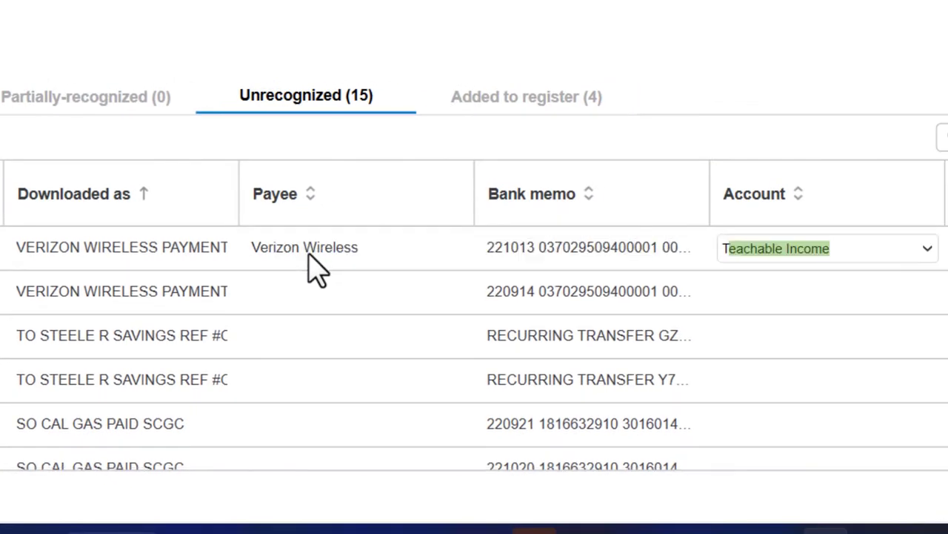
key("Tab")
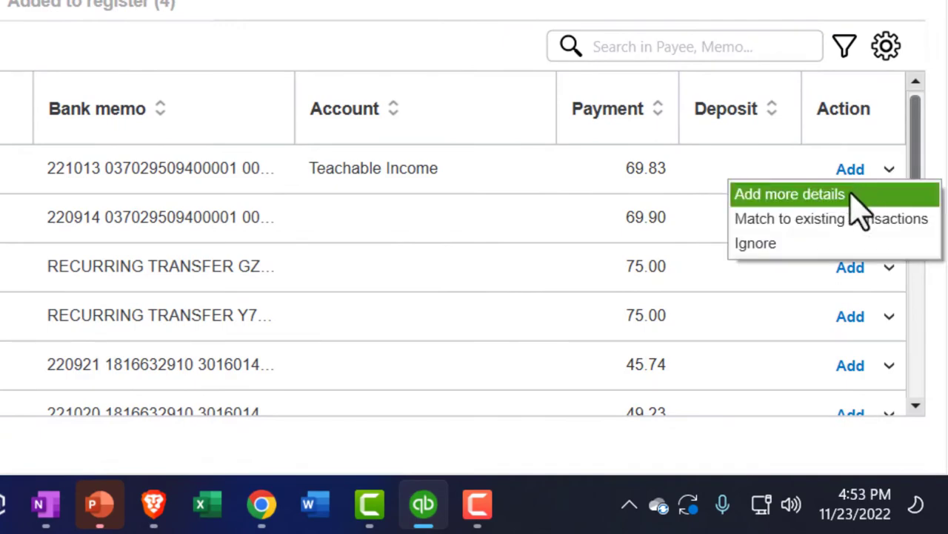
Step: Open the 10/13/2022 Verizon payment's additional details and create a rule from it named Verizon
left_click(852, 195)
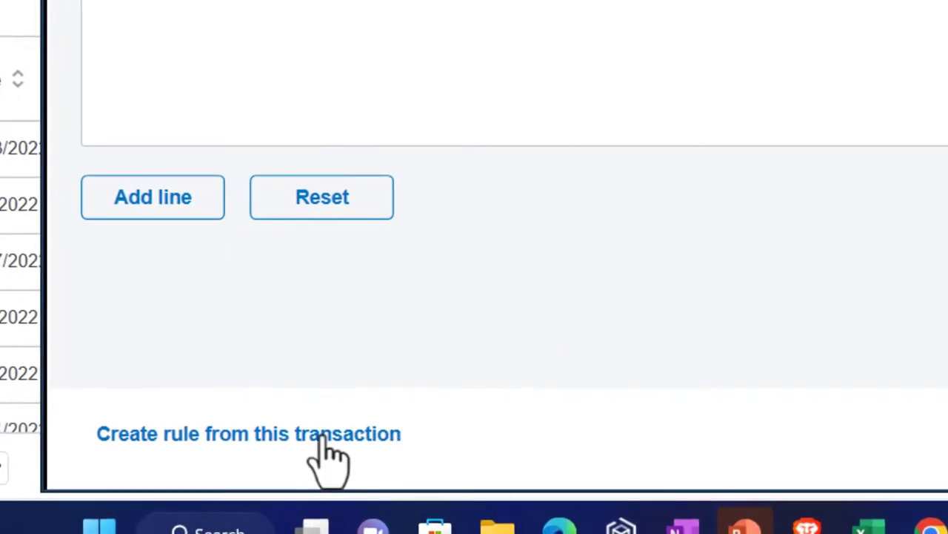
left_click(326, 435)
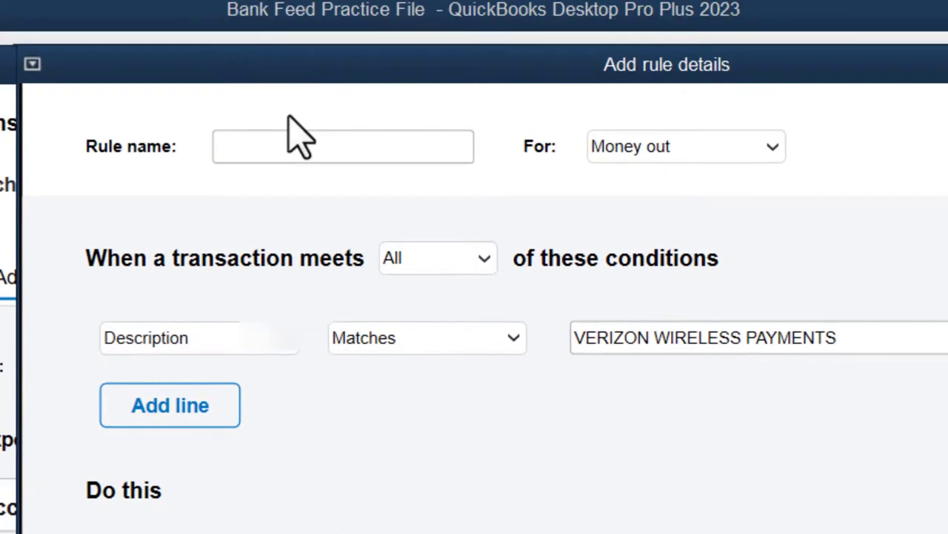
left_click(273, 146)
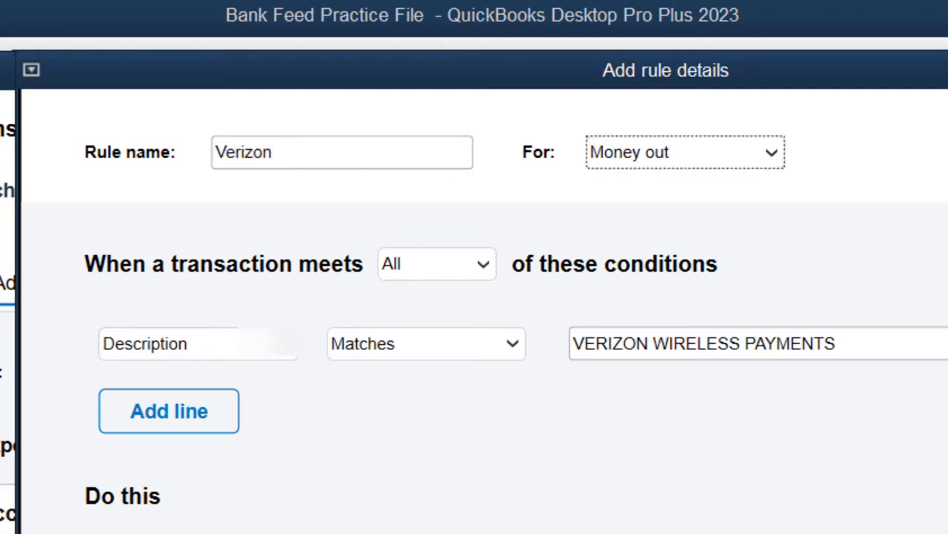
Step: Set the Verizon rule's Description condition to Contains and shorten its match text from the end
left_click(285, 351)
left_click(285, 351)
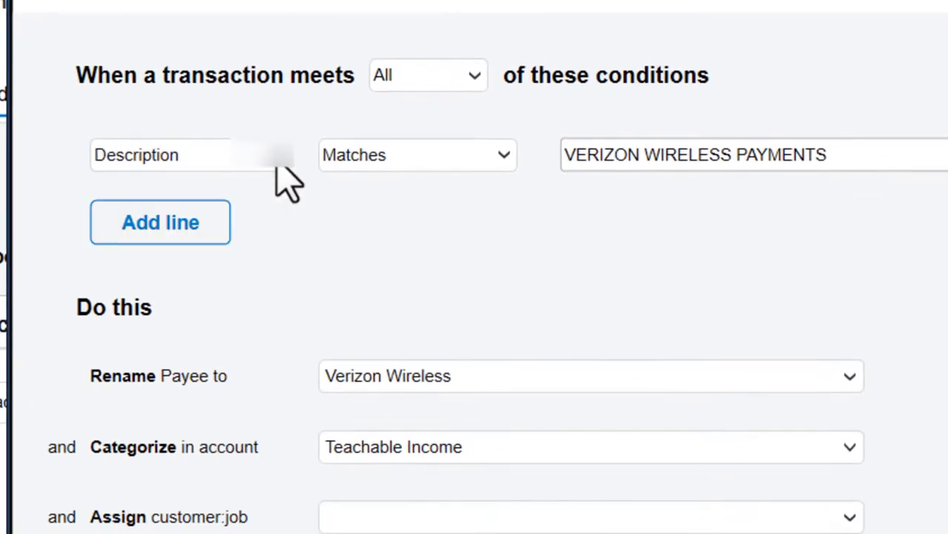
left_click(465, 164)
left_click(434, 216)
left_click(883, 163)
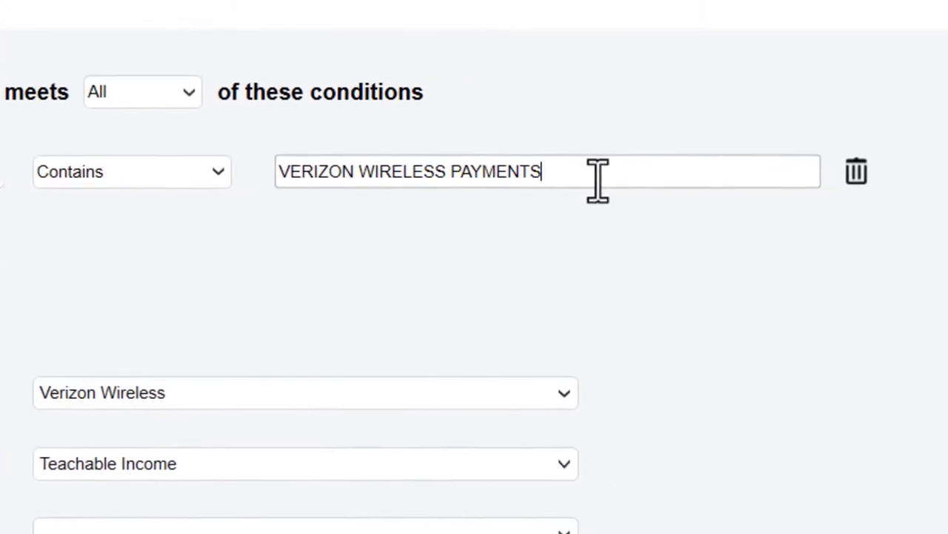
key("BackSpace")
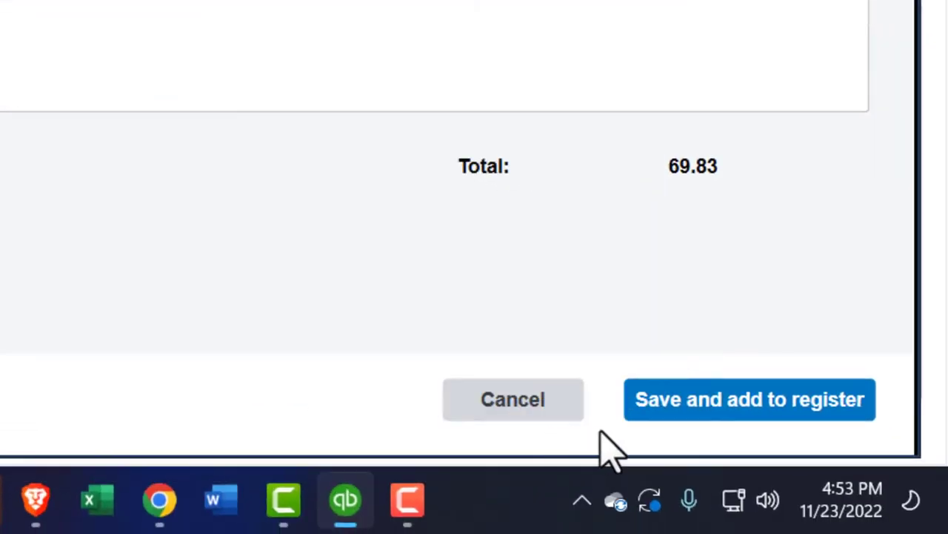
Step: Save the 10/13/2022 Verizon payment and add it to the register, and add the remaining recognized Verizon payment too
left_click(669, 420)
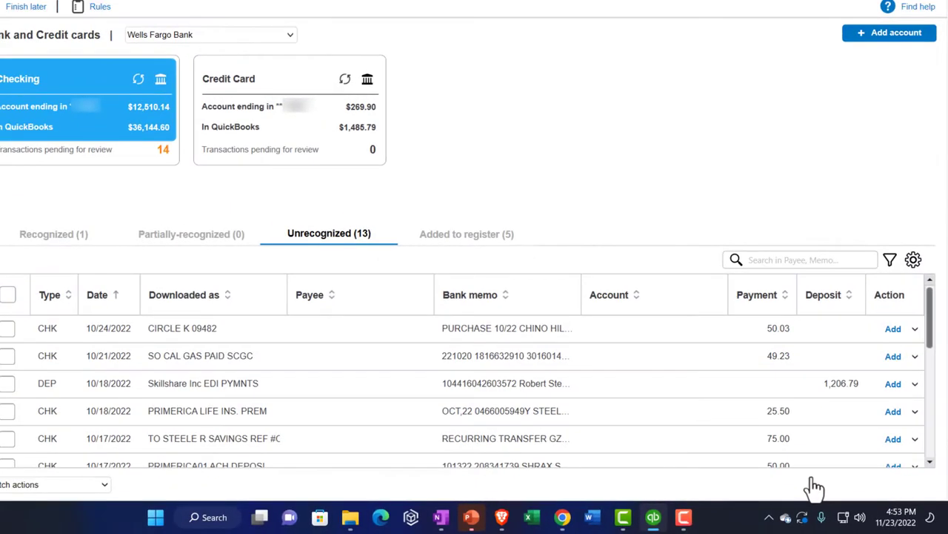
left_click(59, 236)
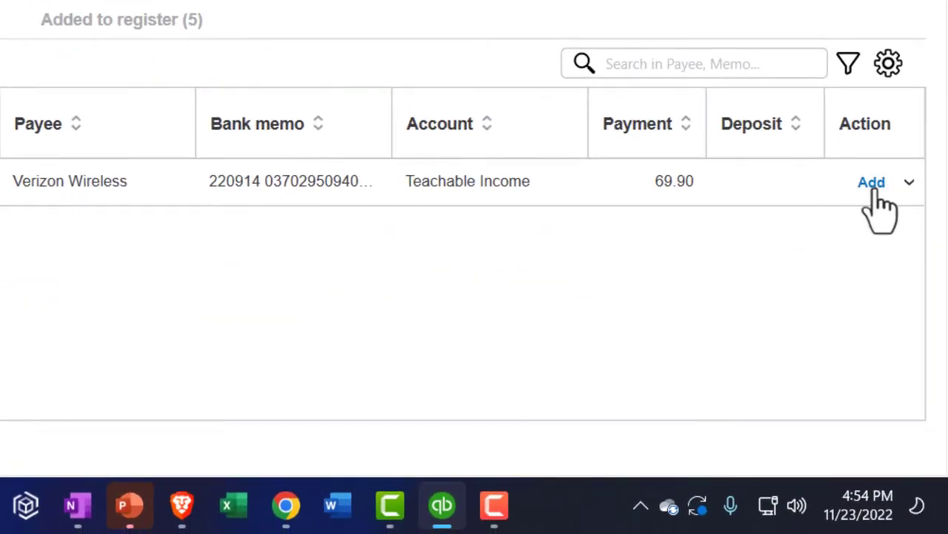
left_click(873, 182)
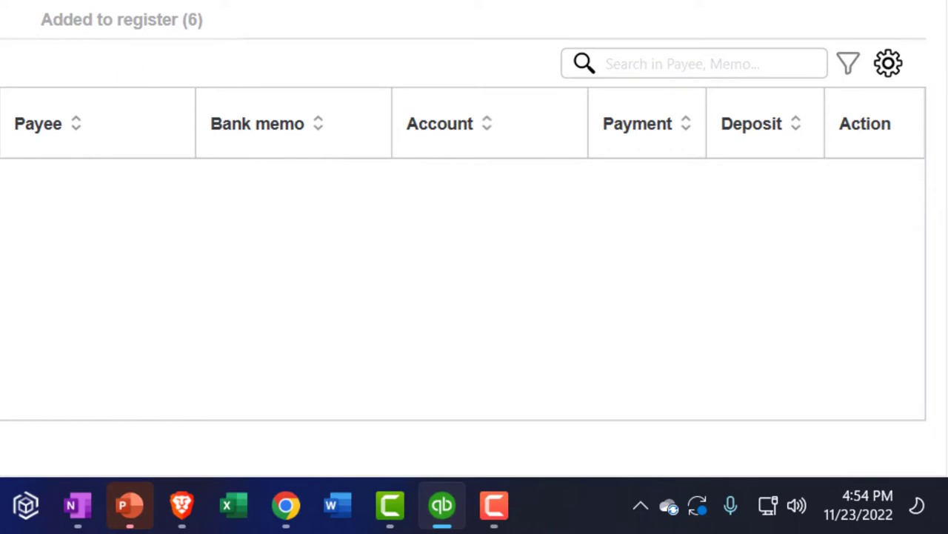
Step: Sort the unrecognized transactions by downloaded description and give the 10/24/2022 Circle K payment the payee Circle K, quick-added as a vendor
left_click(30, 23)
left_click(271, 159)
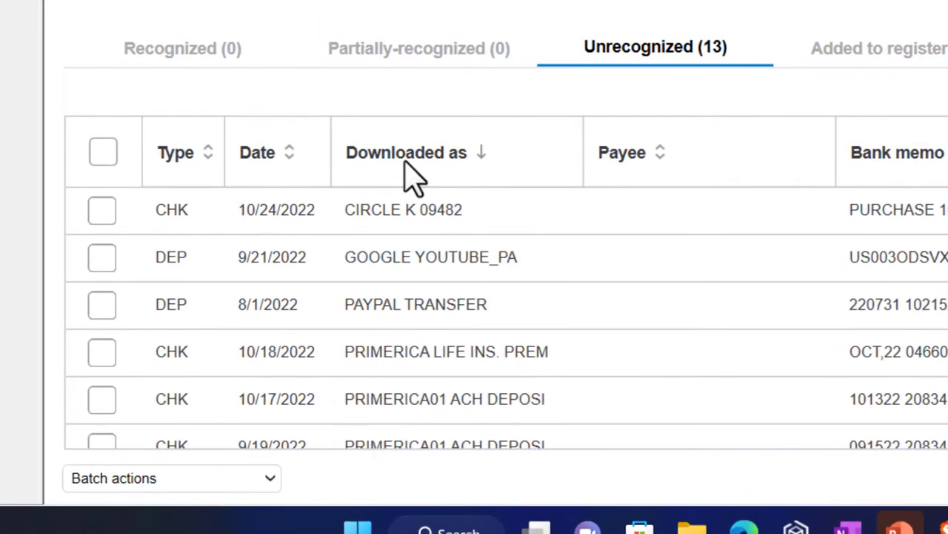
left_click(636, 213)
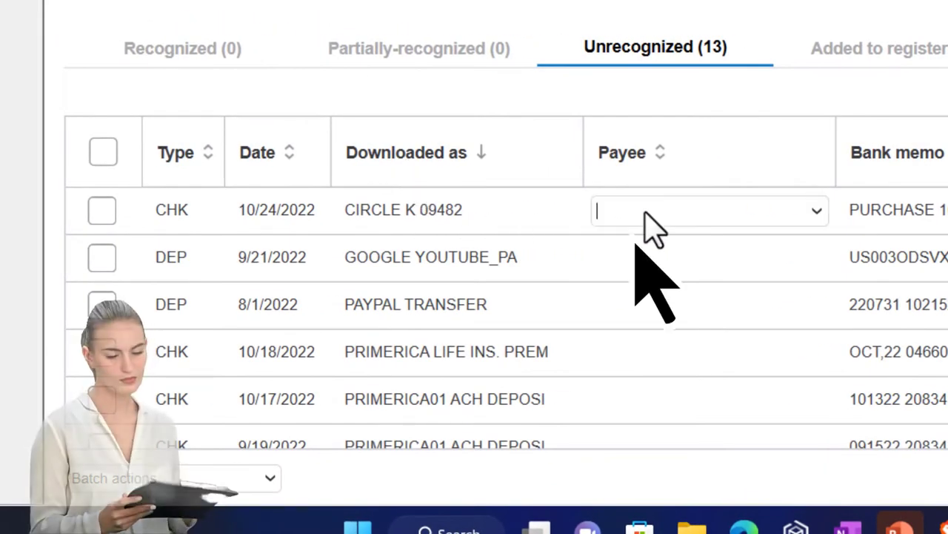
type("Cir")
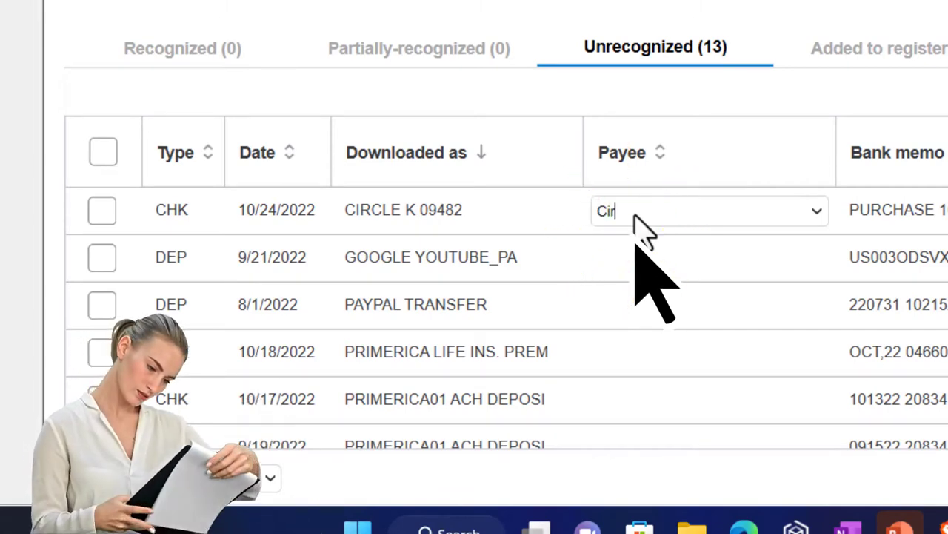
key("BackSpace")
type("rcle K")
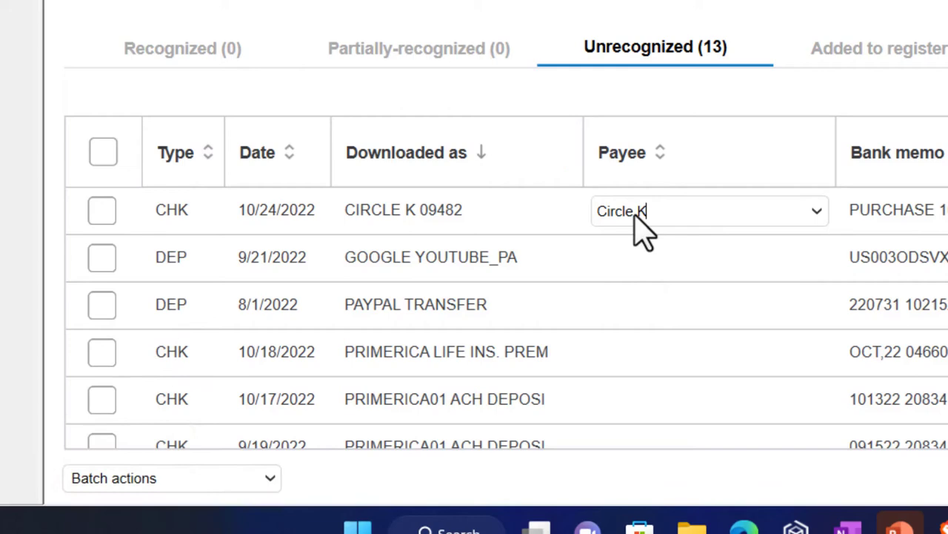
key("Tab")
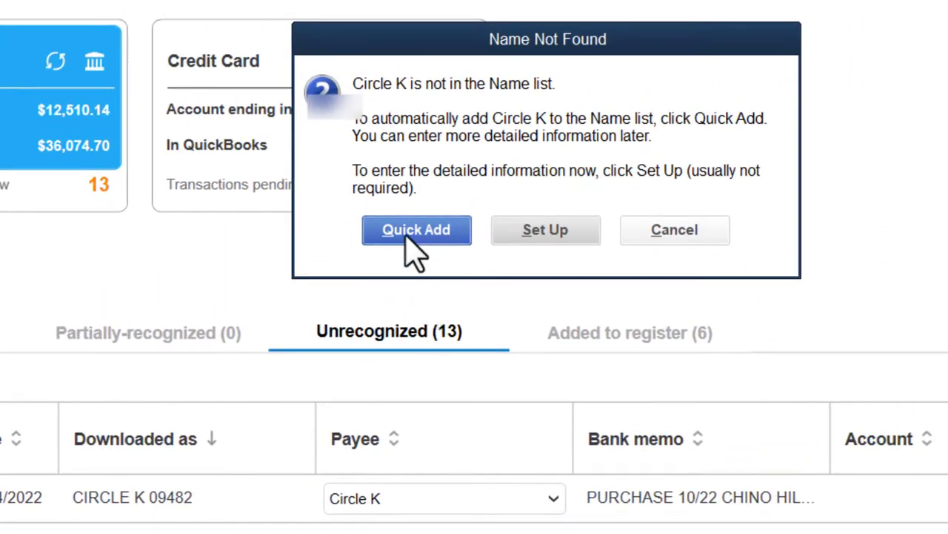
left_click(409, 235)
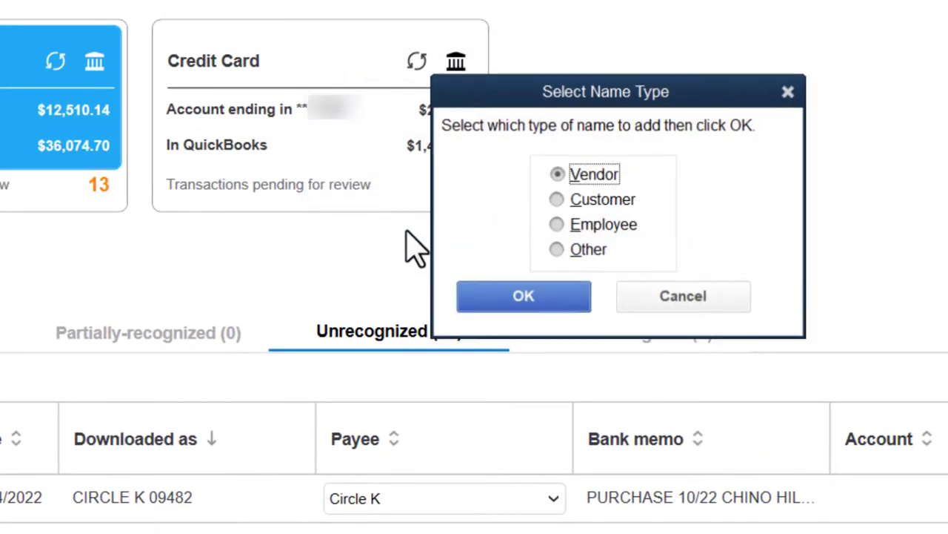
left_click(533, 301)
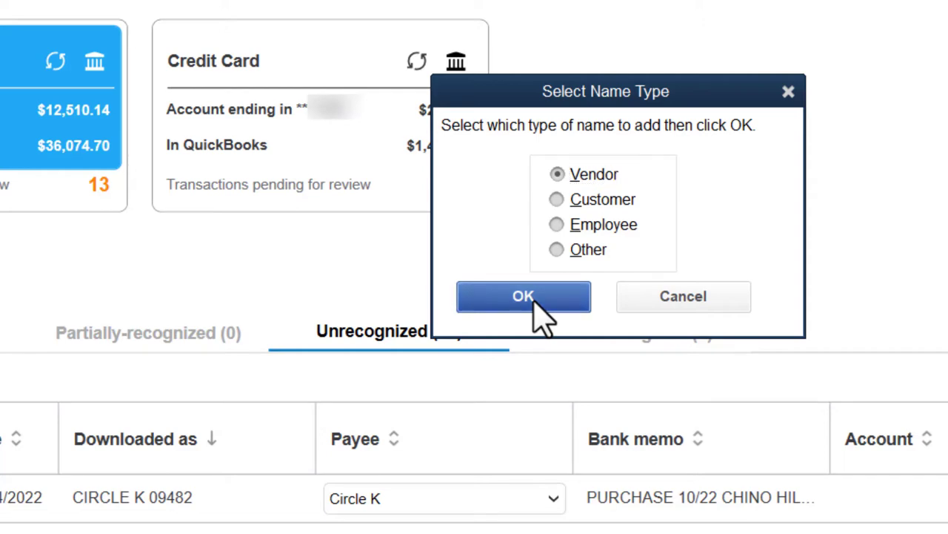
Step: Categorize the 10/24/2022 Circle K payment to a new Expense account named MIsc Expense
key("Tab")
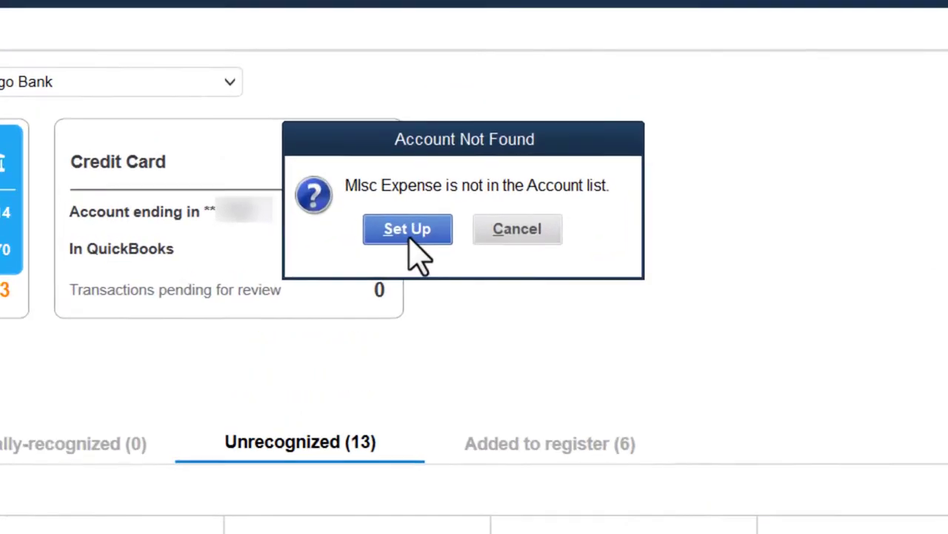
left_click(424, 304)
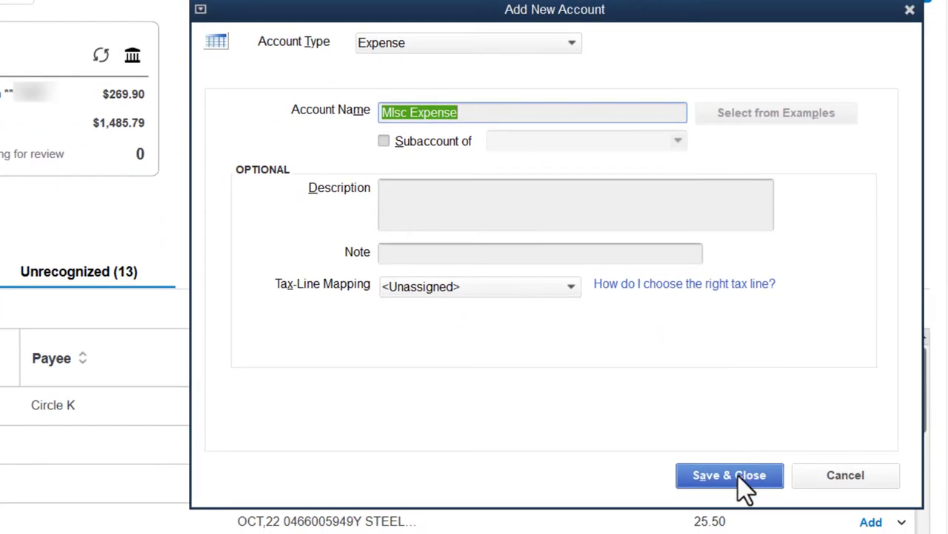
left_click(730, 475)
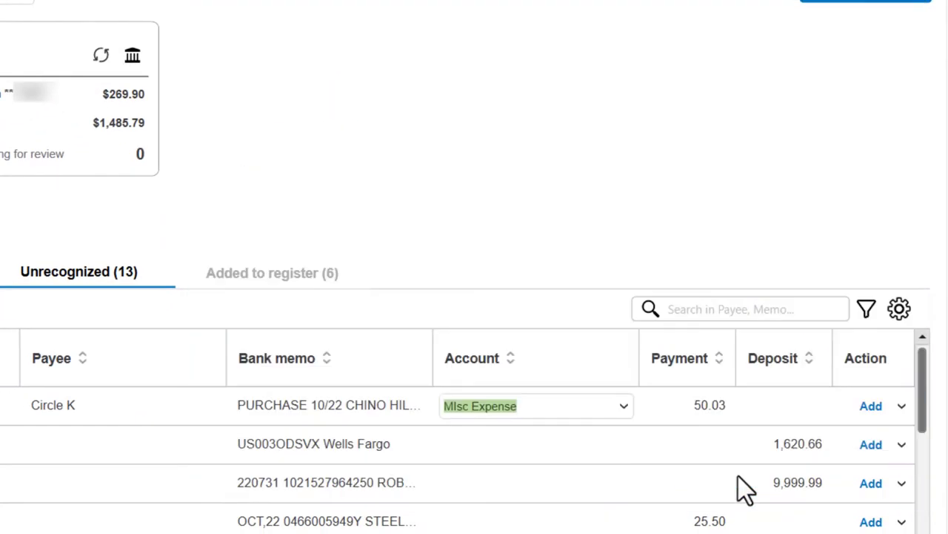
Step: Open the 10/24/2022 Circle K payment's additional details and create a rule from it named Circle K
left_click(902, 405)
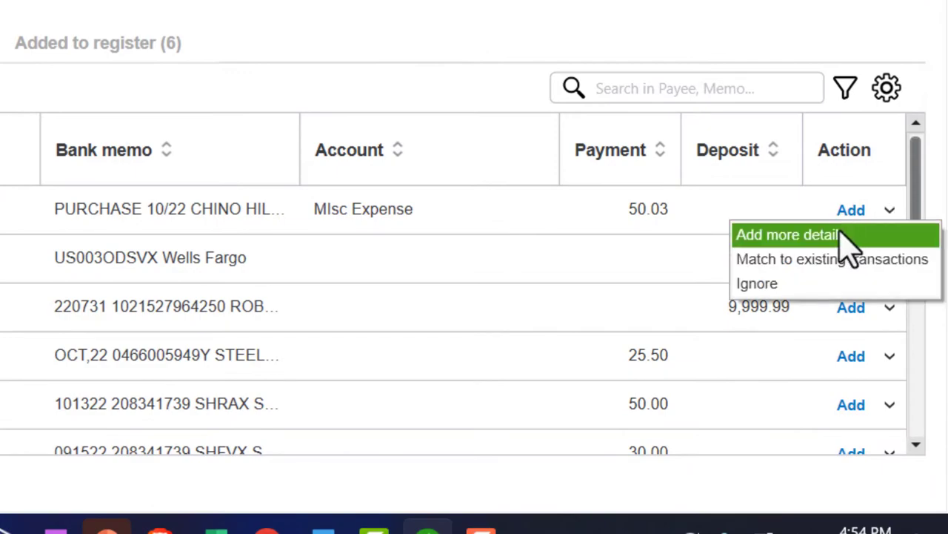
left_click(841, 234)
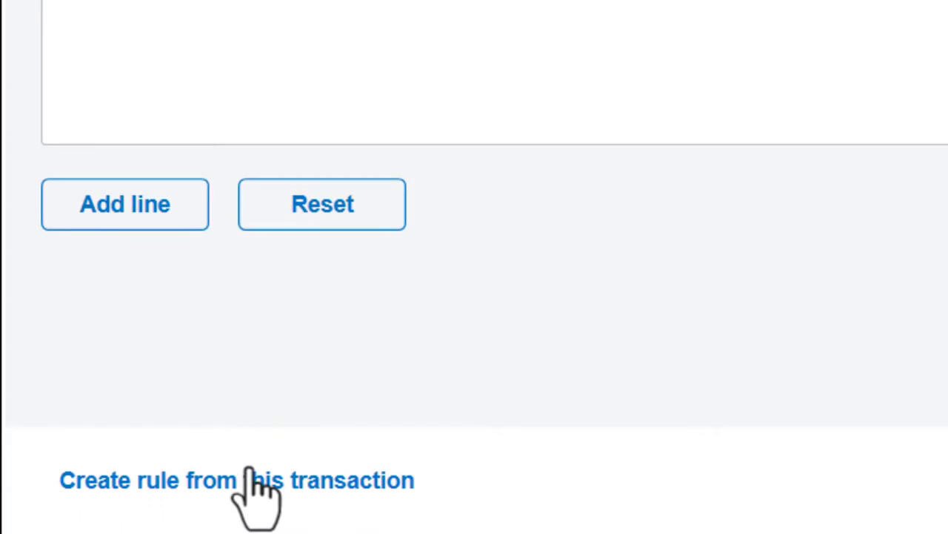
left_click(102, 482)
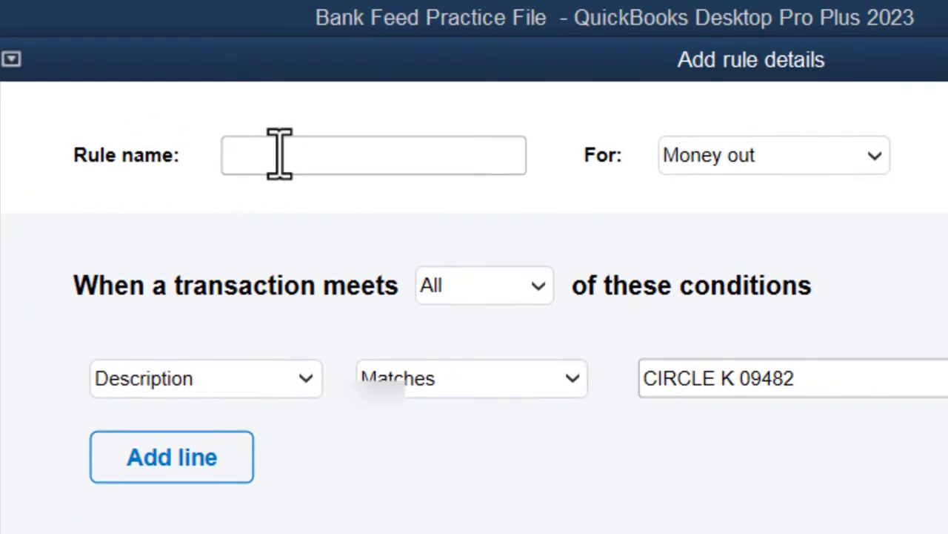
type("Cirkle")
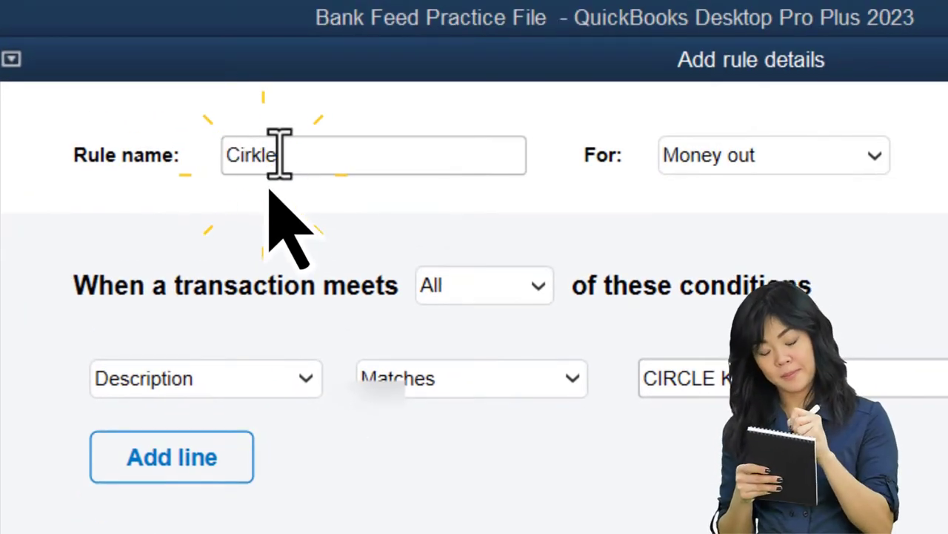
key("BackSpace")
key("BackSpace")
key("BackSpace")
type("cle K")
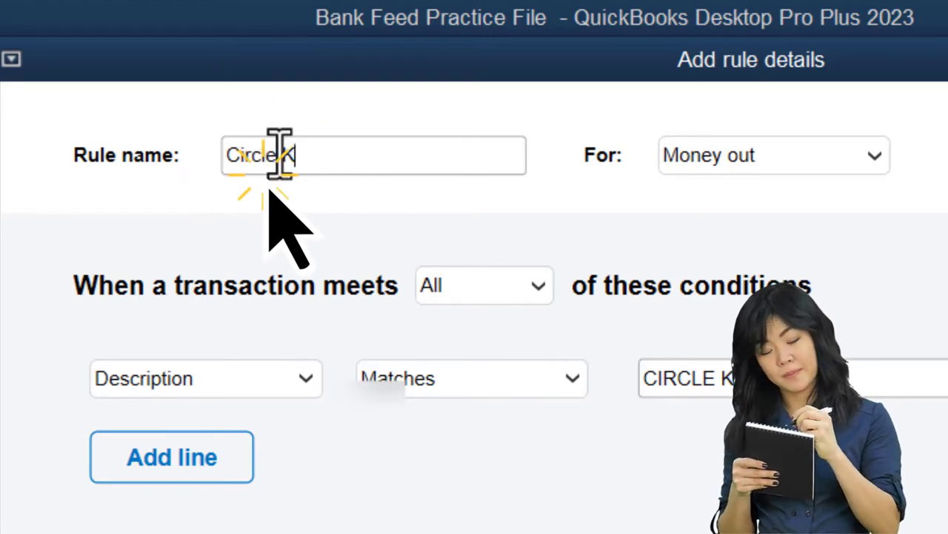
key("Tab")
Step: Shorten the Circle K rule's Description match text to CIRCLE K
left_click(311, 386)
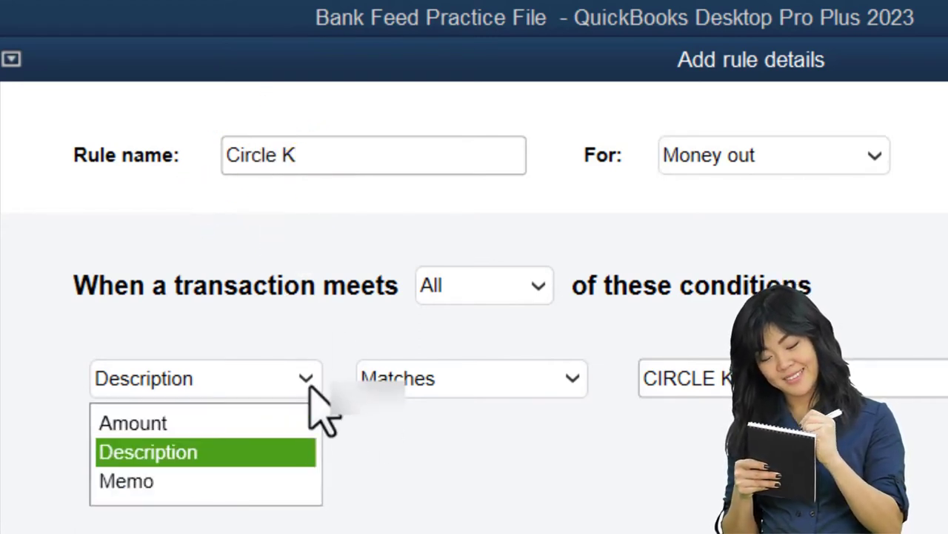
left_click(312, 385)
left_click(704, 195)
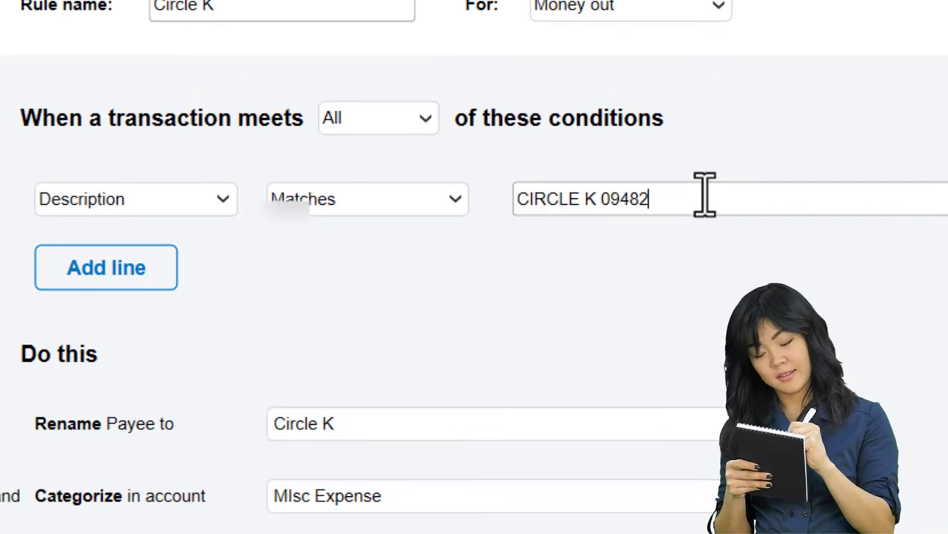
key("BackSpace")
key("BackSpace")
key("BackSpace")
key("BackSpace")
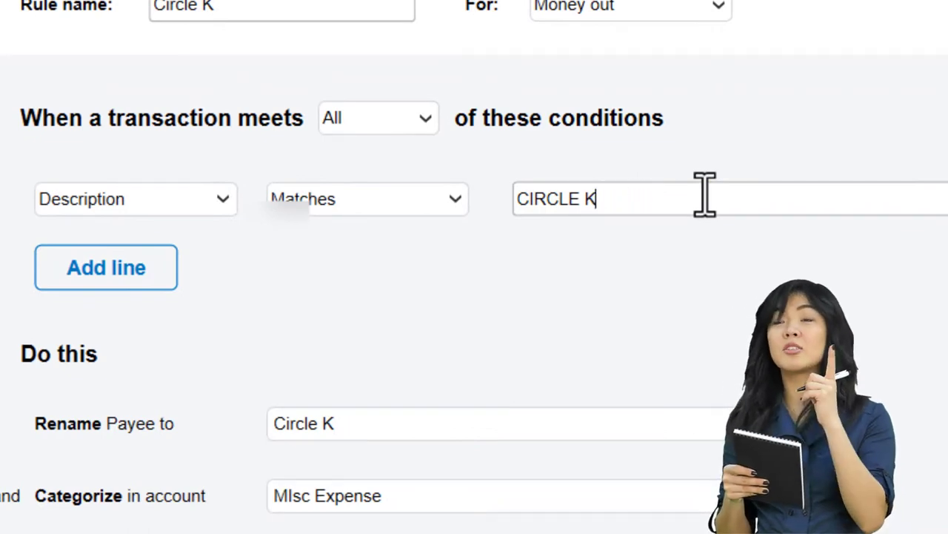
Step: Choose the comparison type of the Circle K rule's single Description condition and save the rule
left_click(100, 273)
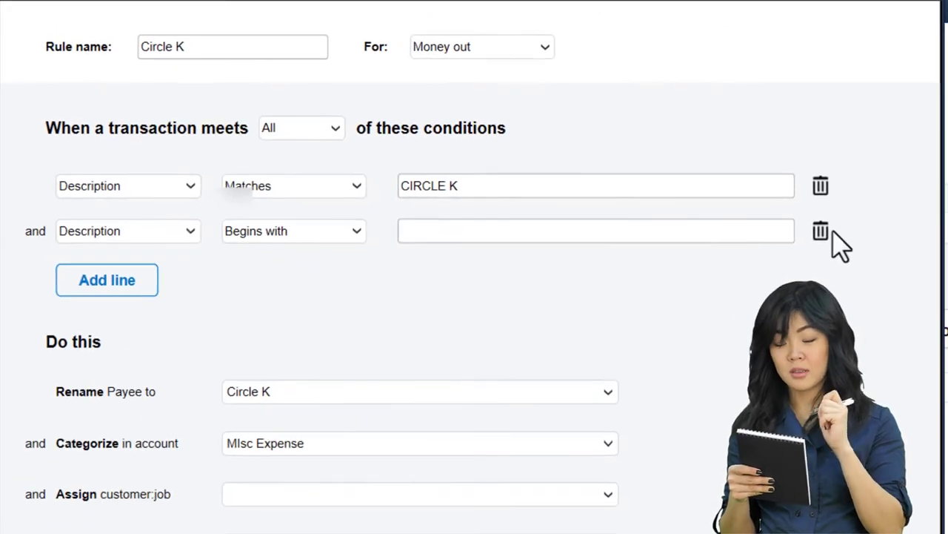
left_click(821, 231)
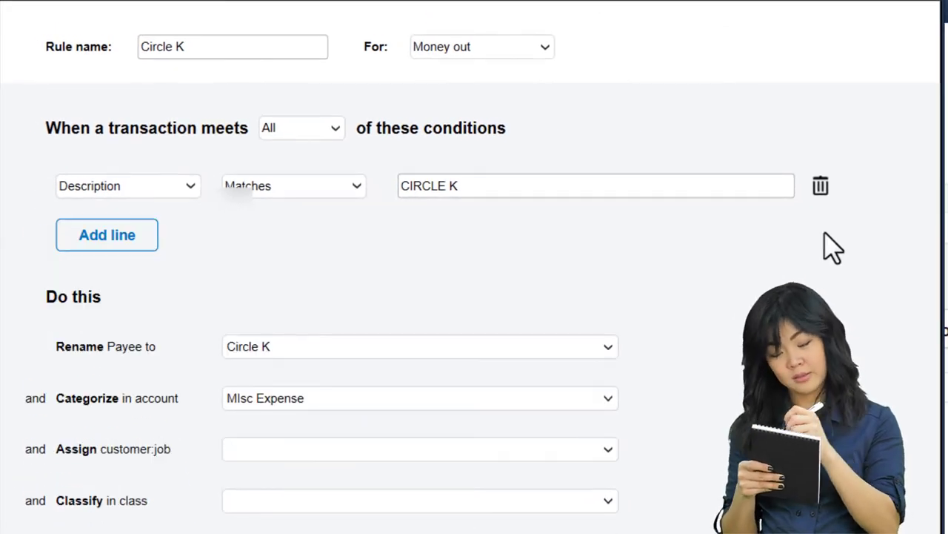
left_click(360, 190)
left_click(297, 232)
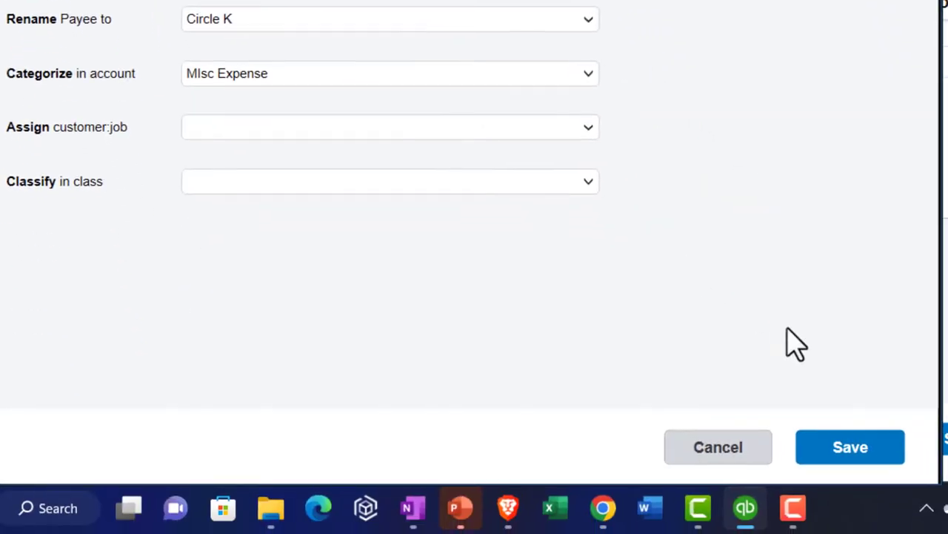
left_click(850, 448)
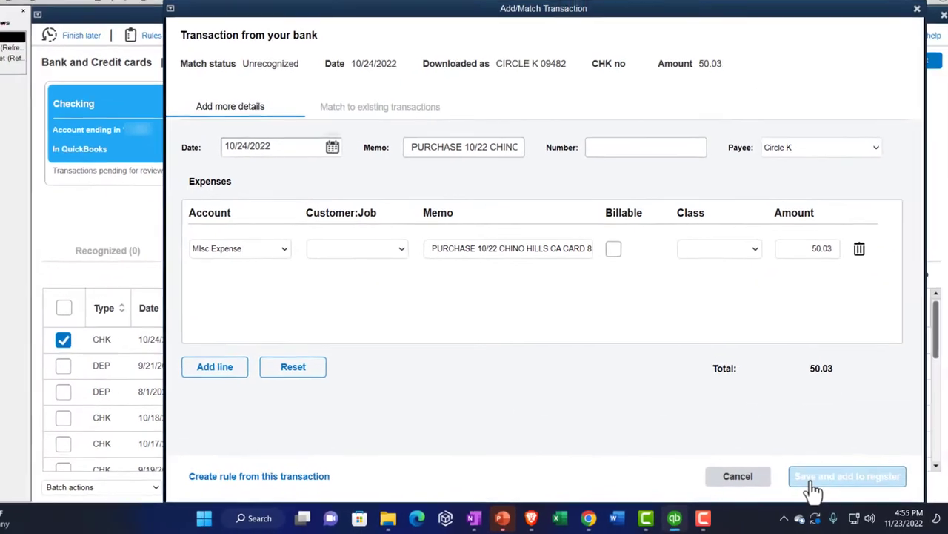
Step: Save the 10/24/2022 Circle K payment and add it to the register, and open the Profit & Loss report
left_click(830, 482)
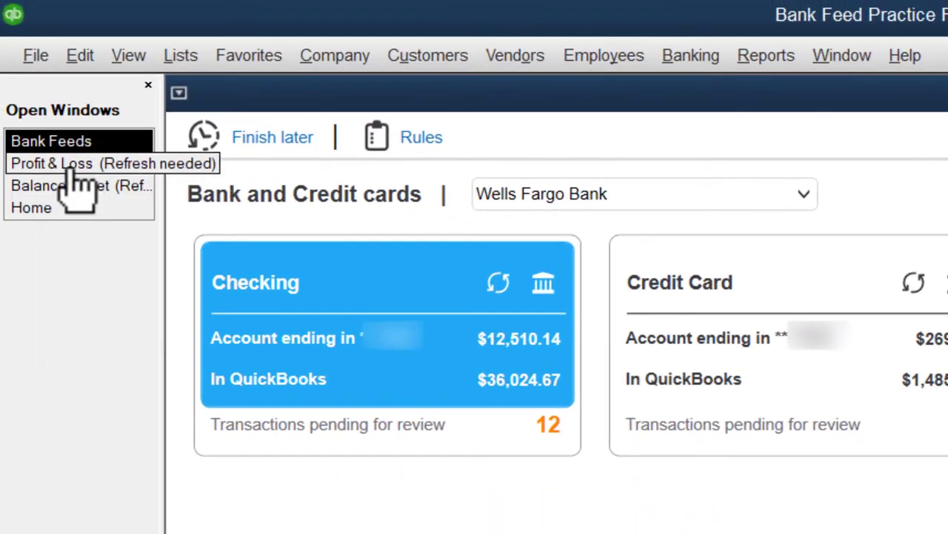
left_click(72, 169)
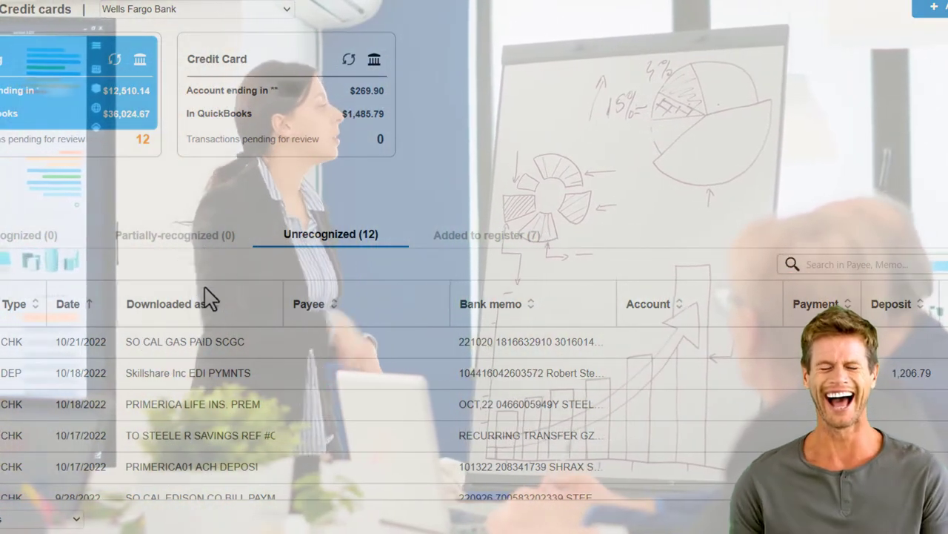
Step: Sort the unrecognized transactions by downloaded description in descending order and give the 10/17/2022 savings transfer the payee Owner
left_click(186, 305)
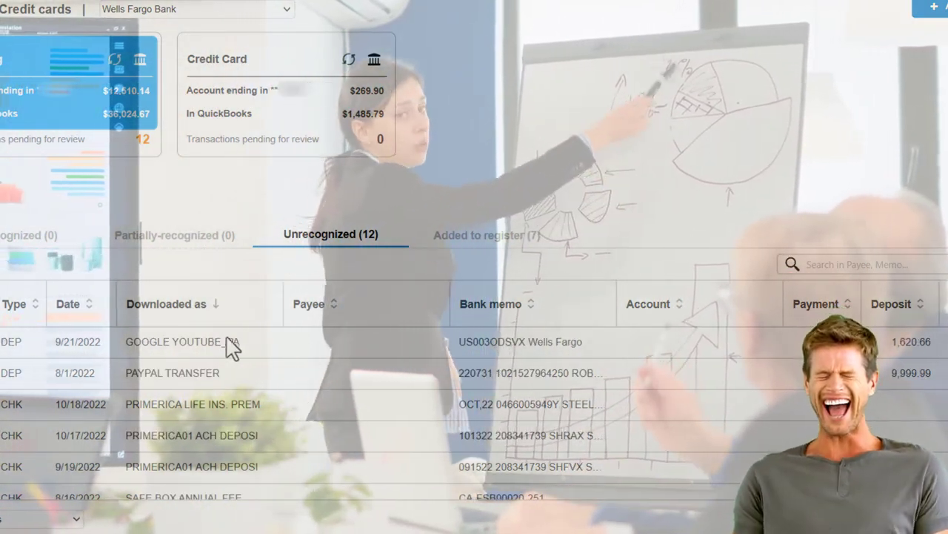
left_click(186, 313)
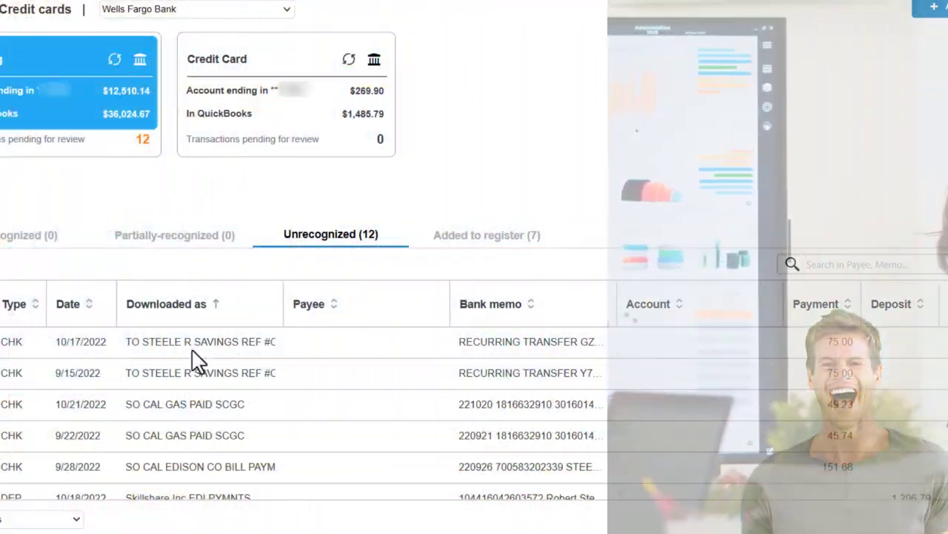
left_click(334, 346)
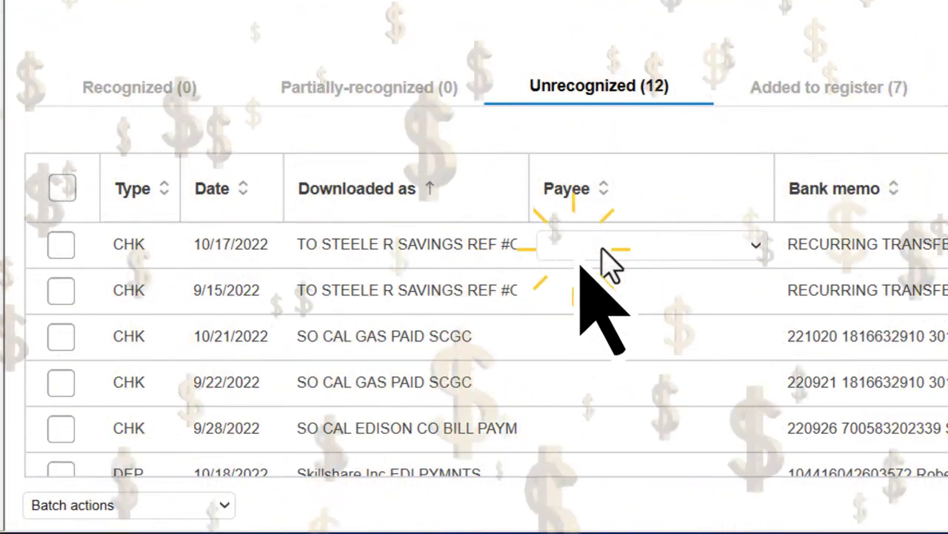
type("D")
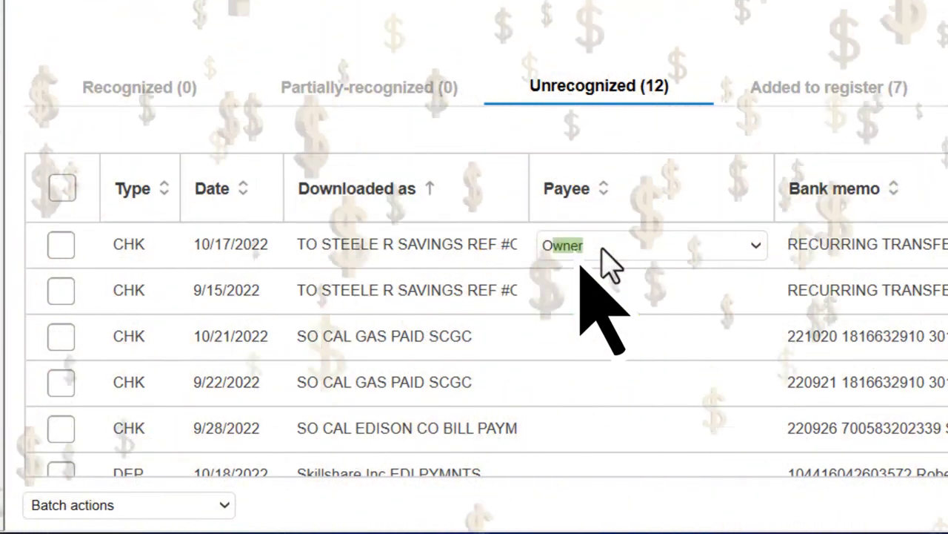
left_click(602, 249)
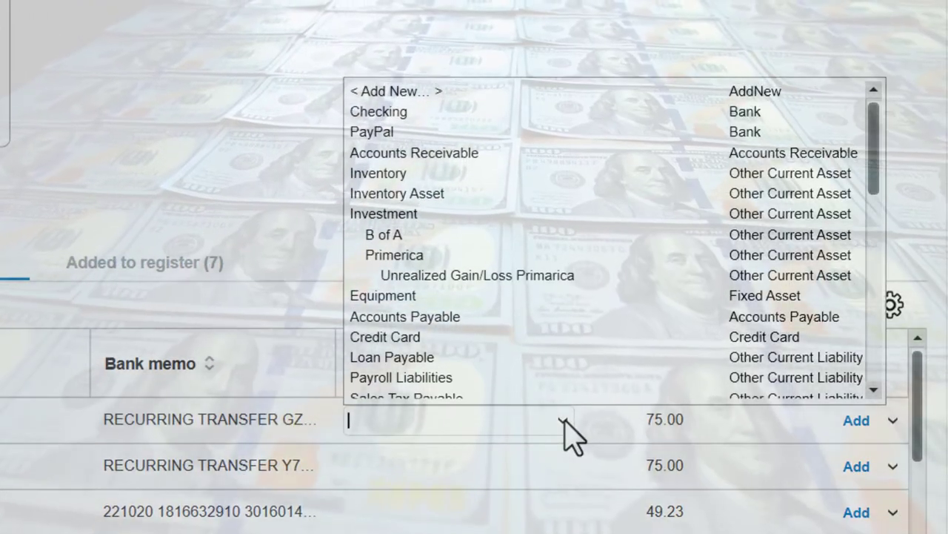
Step: Categorize the 10/17/2022 savings transfer to the Owners Draw equity account
left_click(564, 419)
left_click(565, 420)
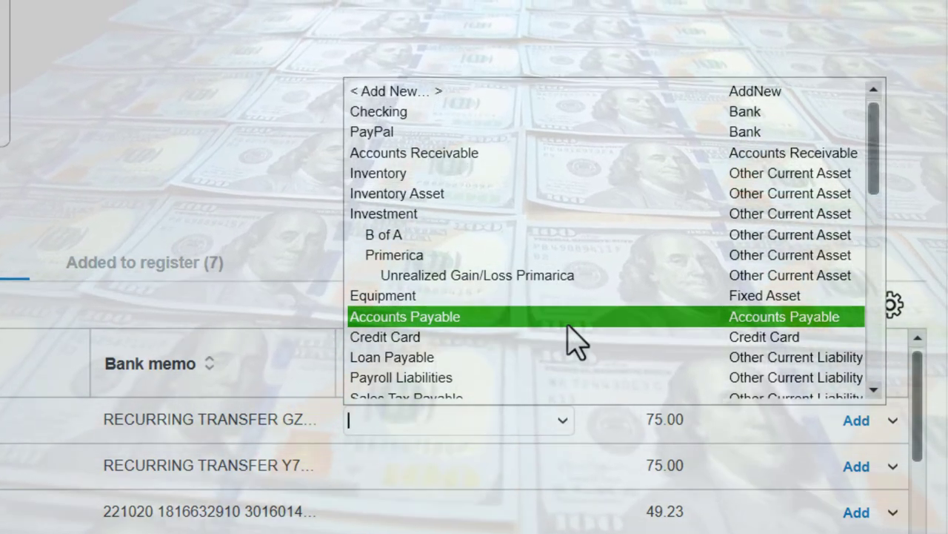
scroll(570, 333, "down", 2)
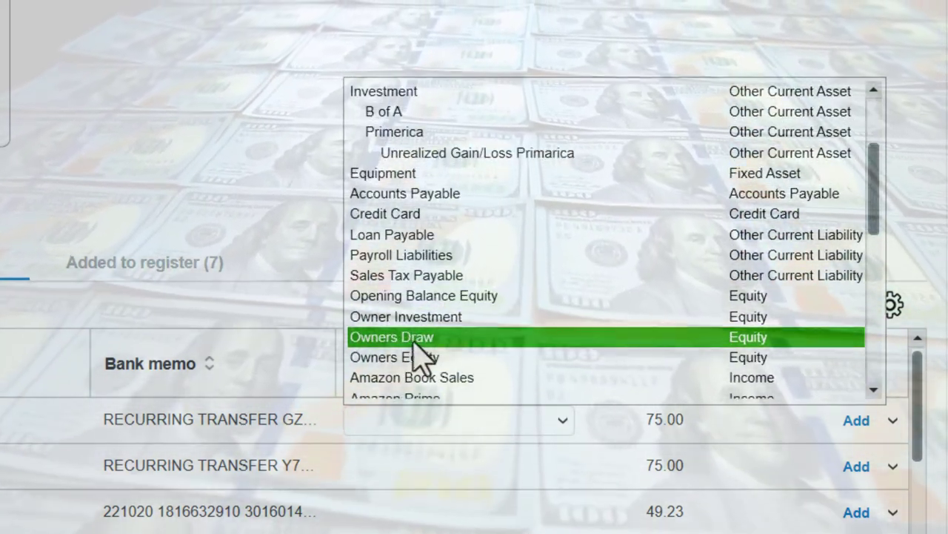
left_click(741, 337)
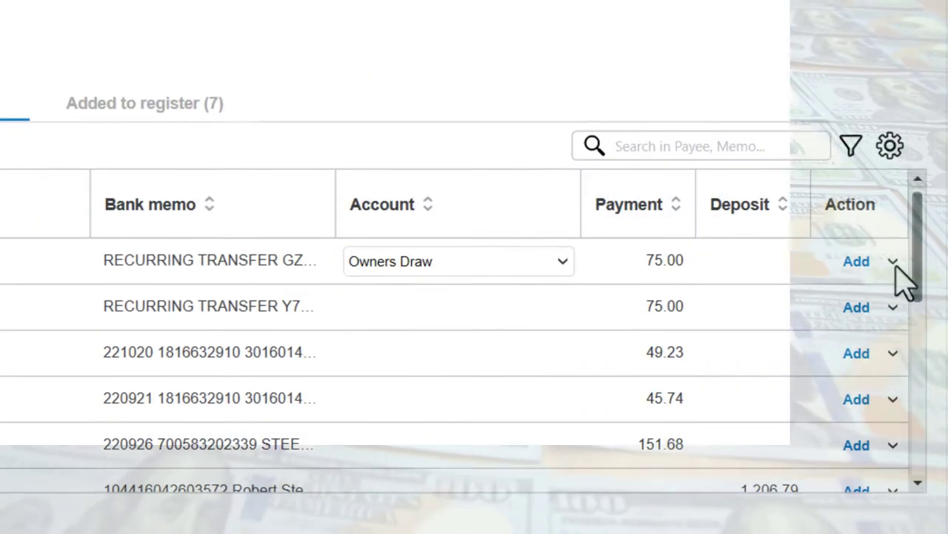
Step: Open the details of the 10/17/2022 savings transfer and start a rule from it named Draw
left_click(895, 265)
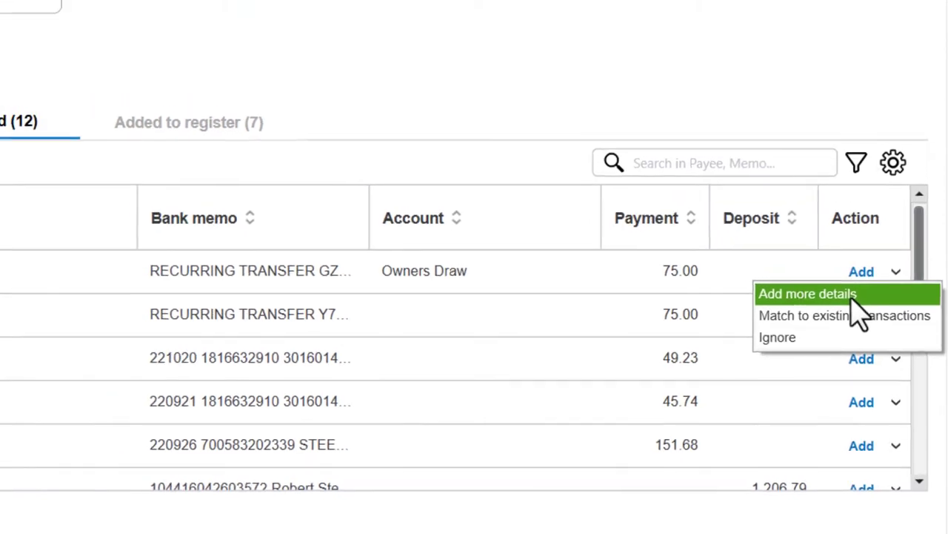
left_click(848, 284)
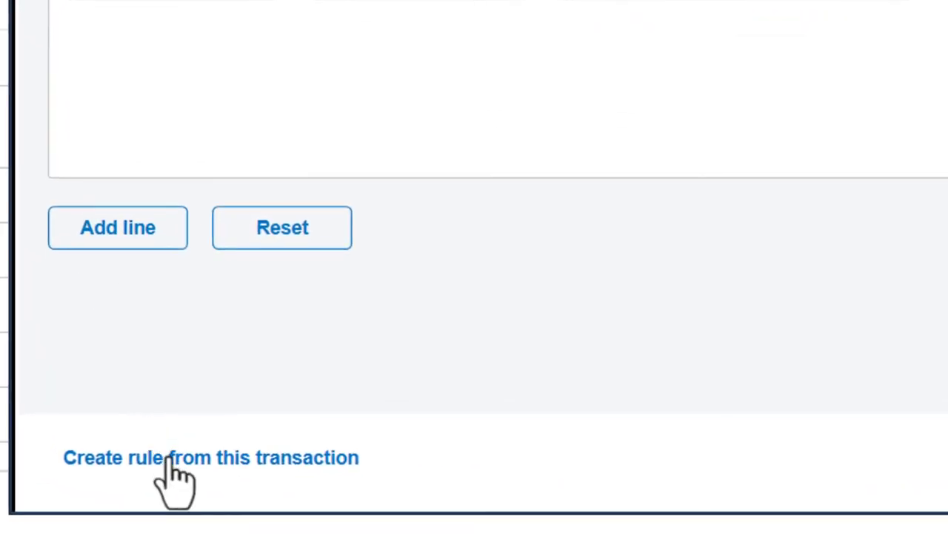
left_click(169, 458)
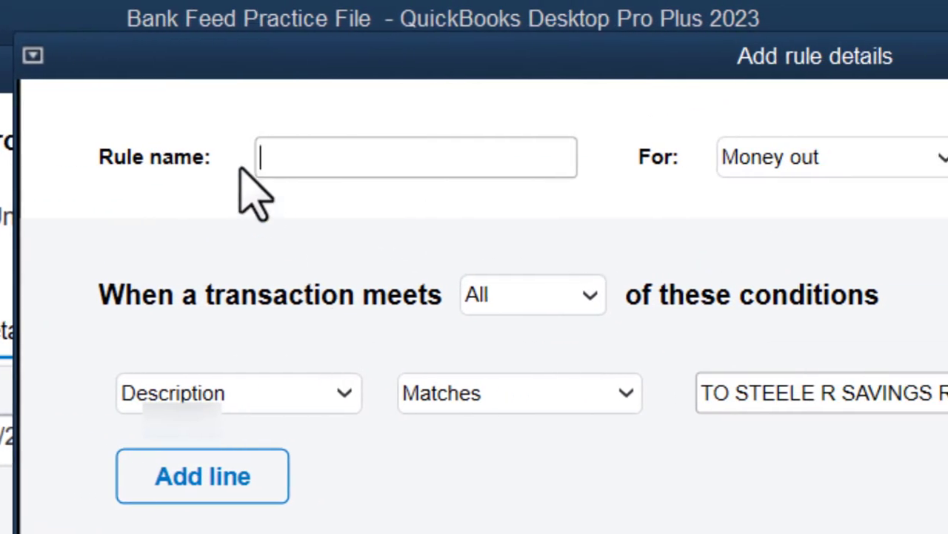
type("Draw")
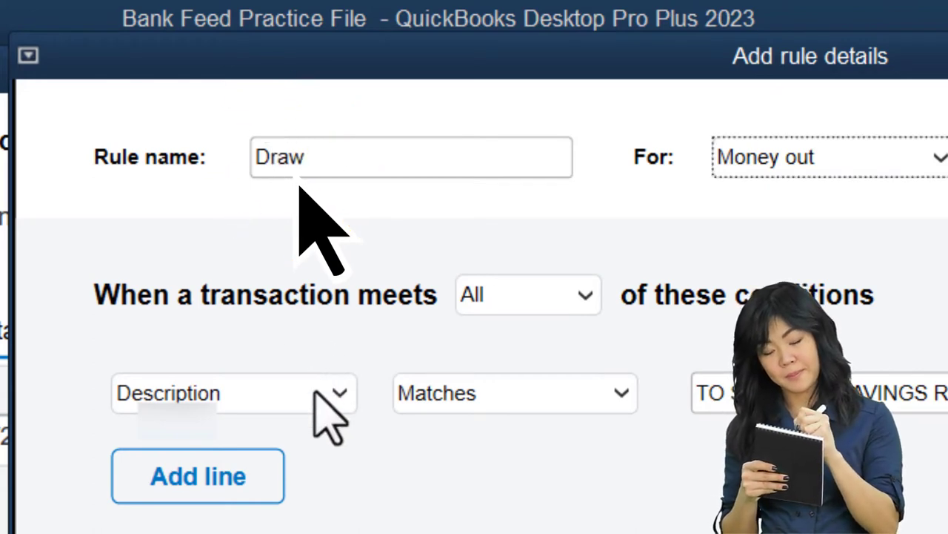
Step: Choose the comparison type of the Draw rule's Description condition and save the rule
left_click(314, 393)
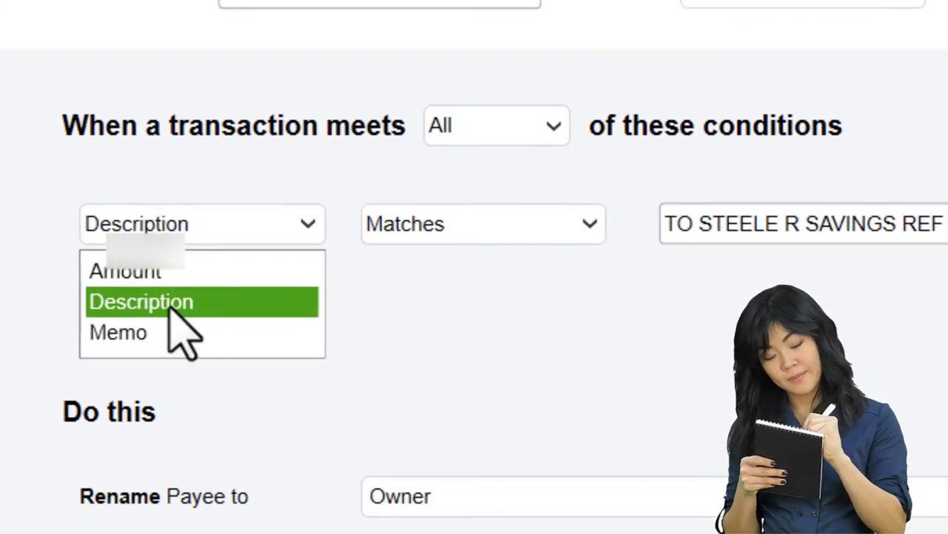
left_click(171, 302)
left_click(476, 225)
left_click(428, 300)
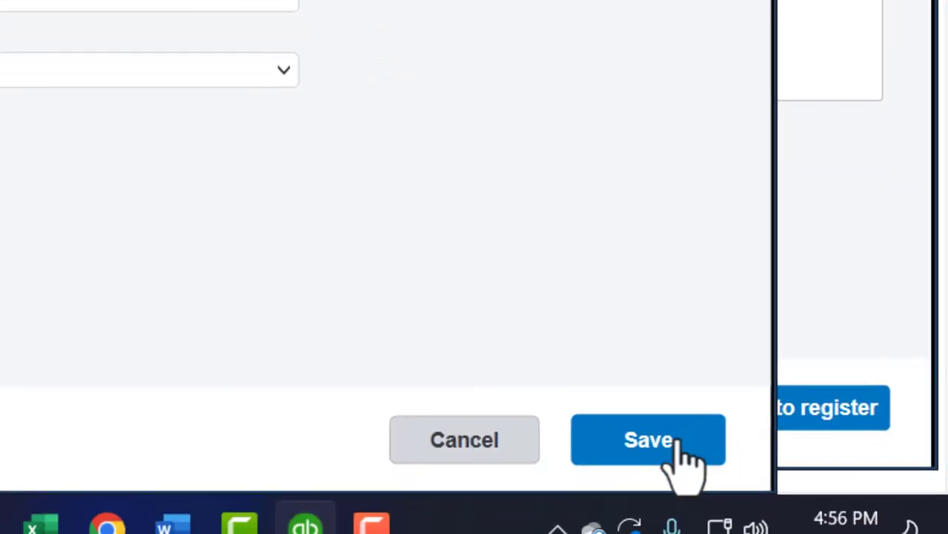
left_click(652, 441)
Step: Add the 10/17/2022 savings transfer and the transfer recognized by the Draw rule to the register
left_click(681, 441)
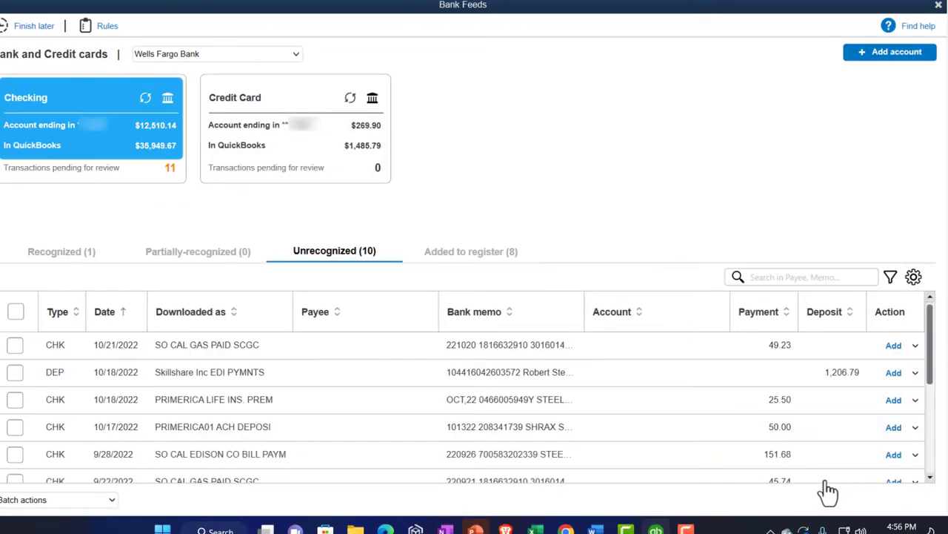
left_click(65, 256)
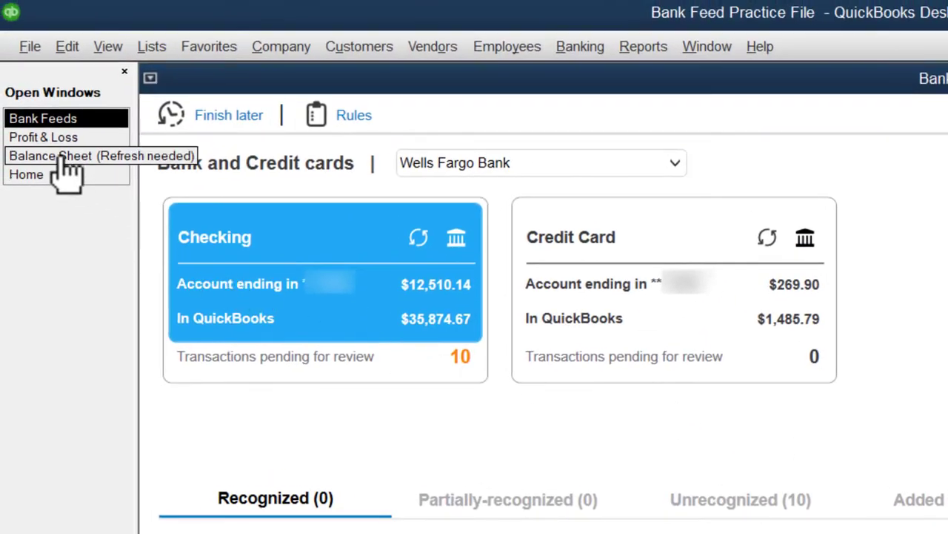
Step: Open the Balance Sheet and examine the transactions behind the Owners Draw balance
left_click(64, 157)
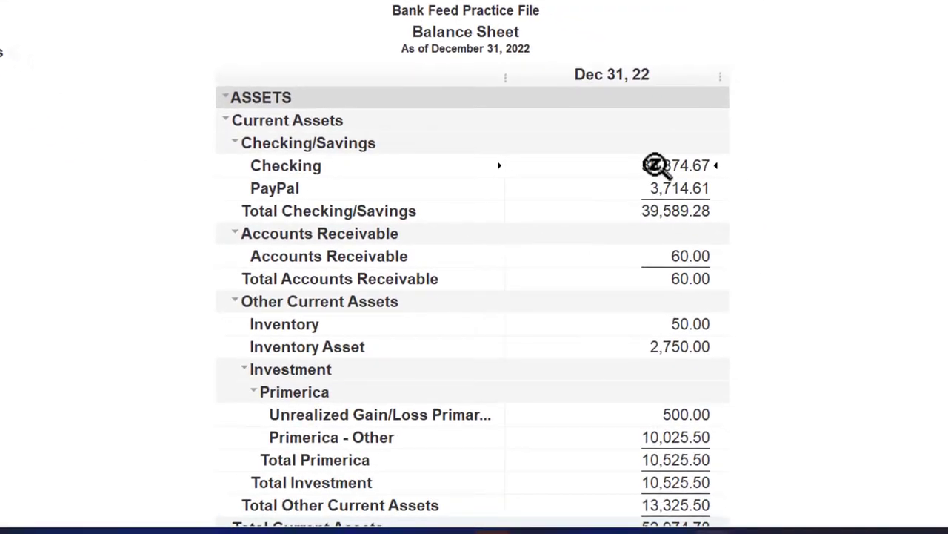
scroll(656, 166, "down", 8)
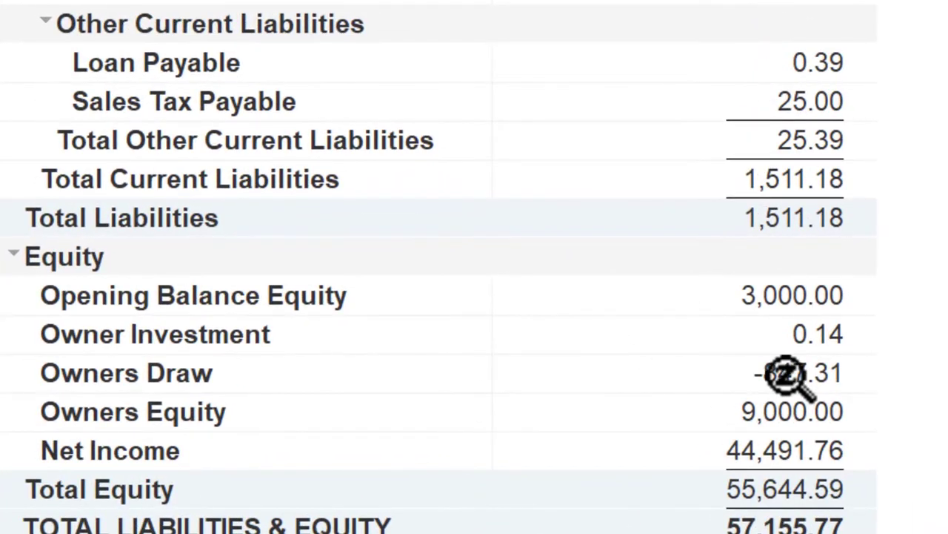
double_click(785, 374)
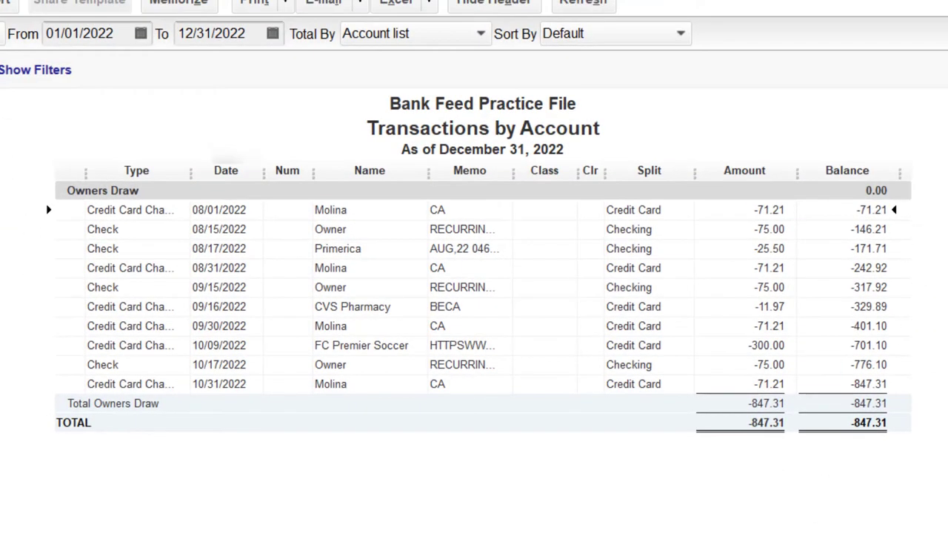
key("Escape")
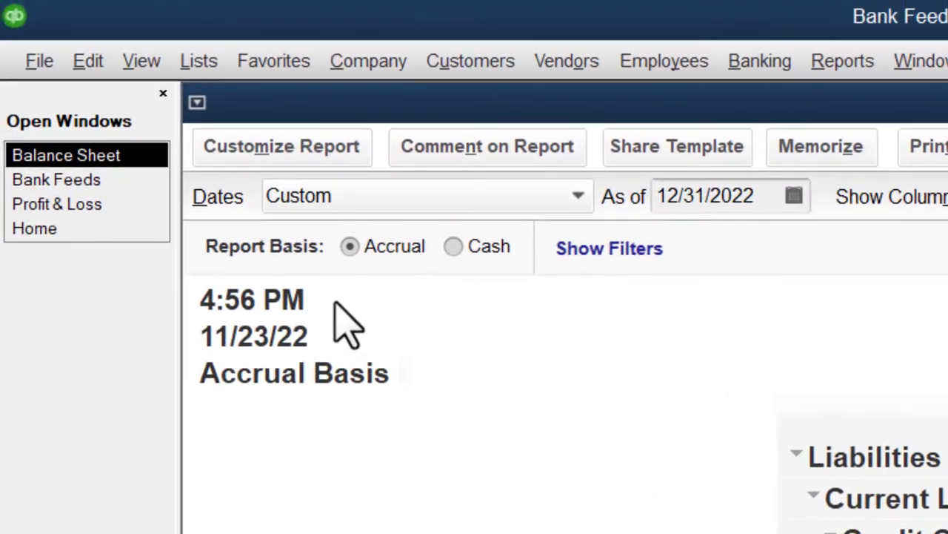
Step: Sort the unrecognized bank feed transactions by downloaded description and assign the 9/21/2022 GOOGLE YOUTUBE_PA deposit to payee Google YouTube and account YouTube Income
left_click(65, 185)
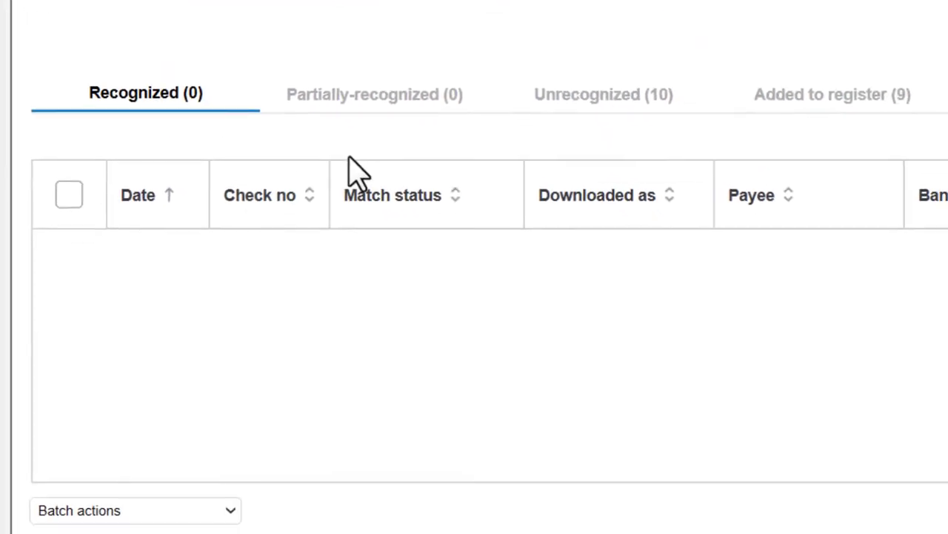
left_click(604, 94)
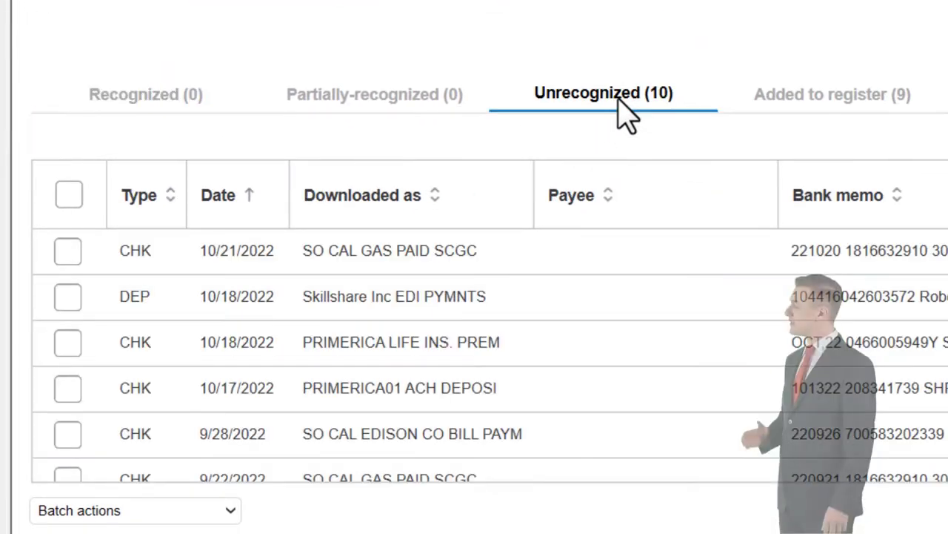
left_click(370, 196)
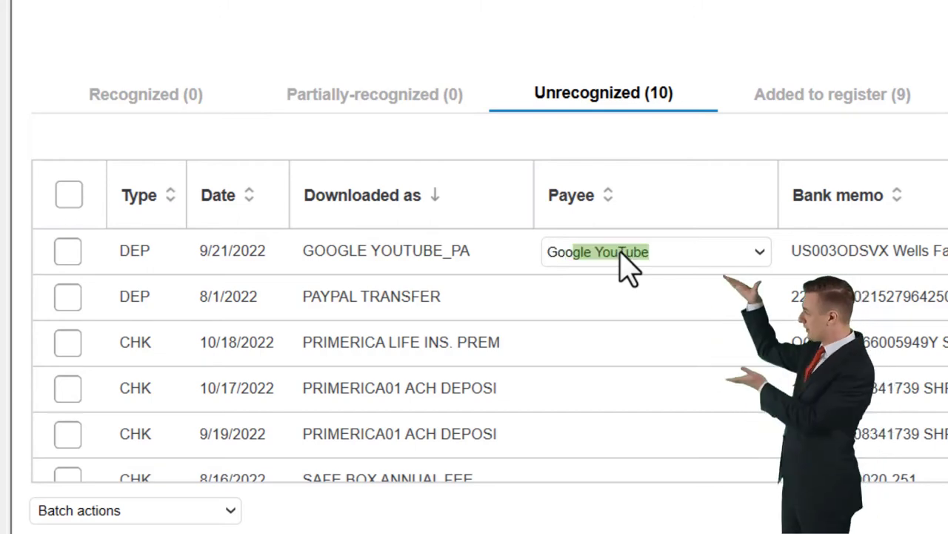
key("Tab")
type("Y")
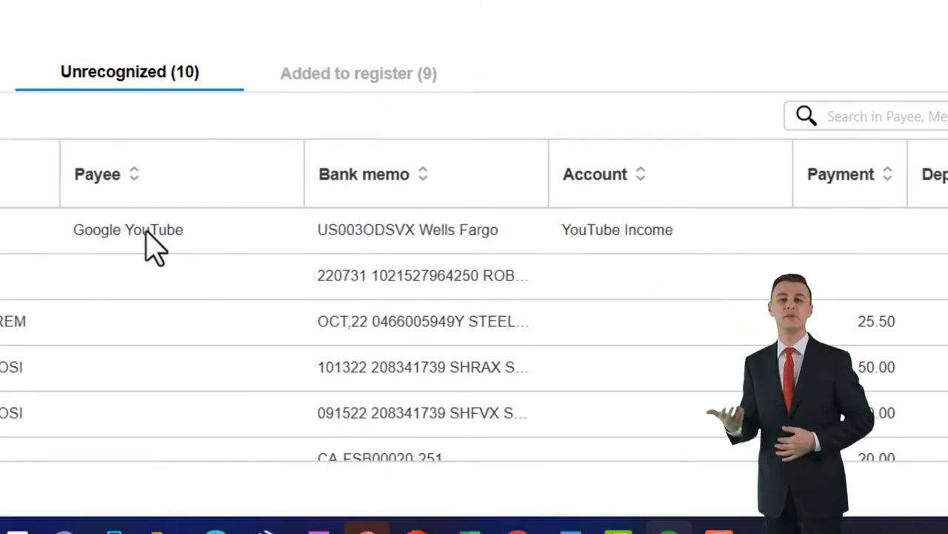
Step: Open the details of the 9/21/2022 Google YouTube deposit and start a rule from it named Google
left_click(893, 194)
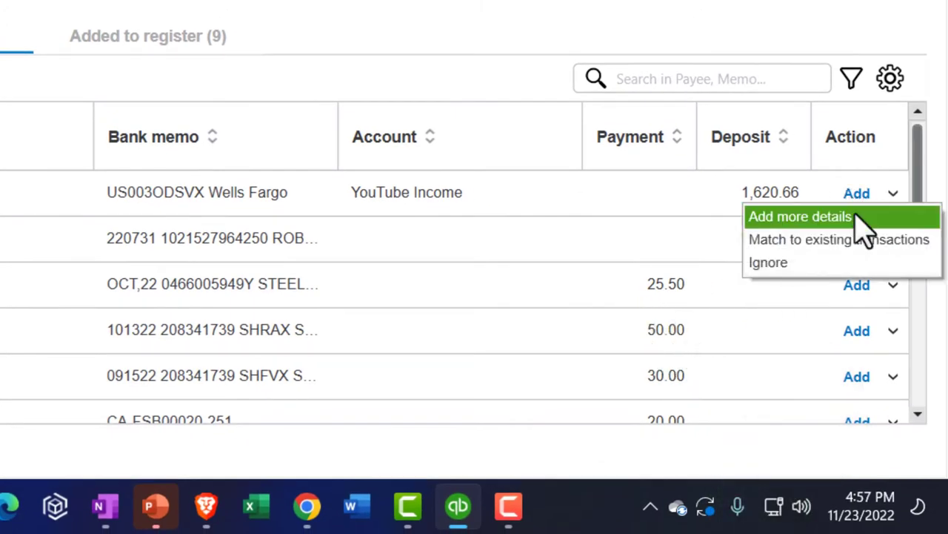
left_click(853, 217)
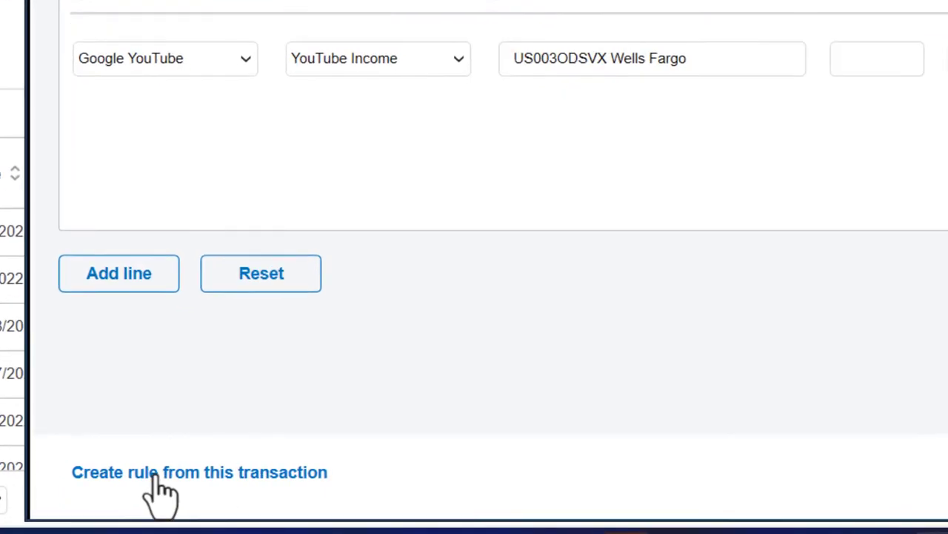
left_click(156, 474)
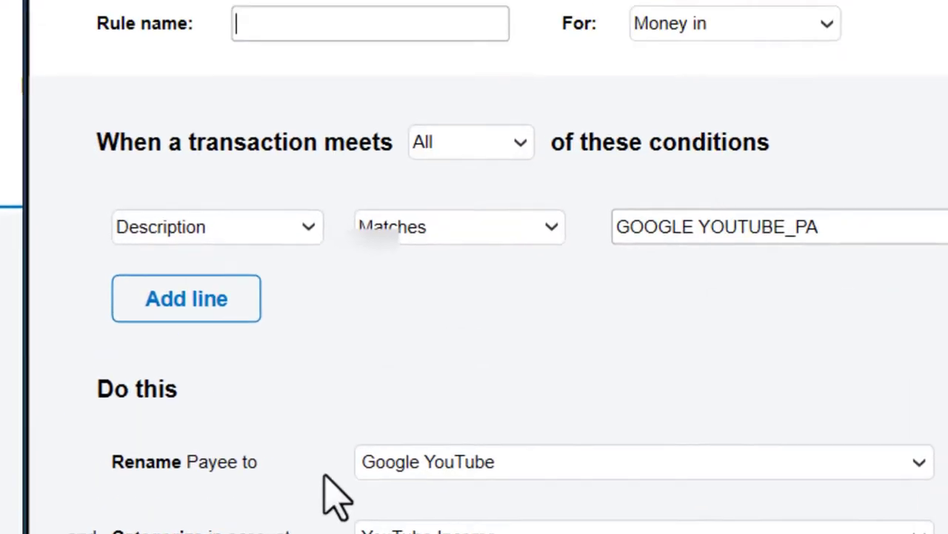
type("Google")
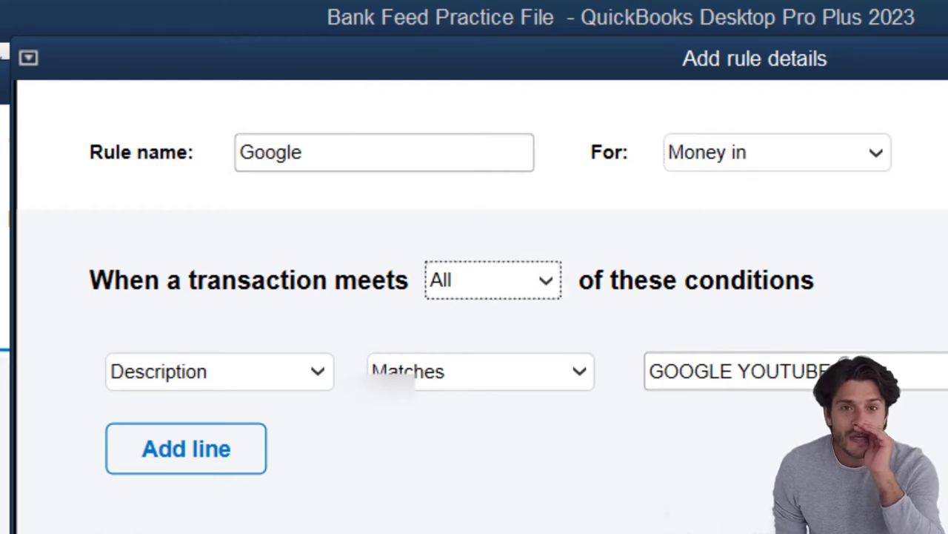
Step: Save the Google rule with the condition Description Contains GOOGLE, and add the 9/21/2022 deposit to the register
left_click(546, 280)
left_click(546, 280)
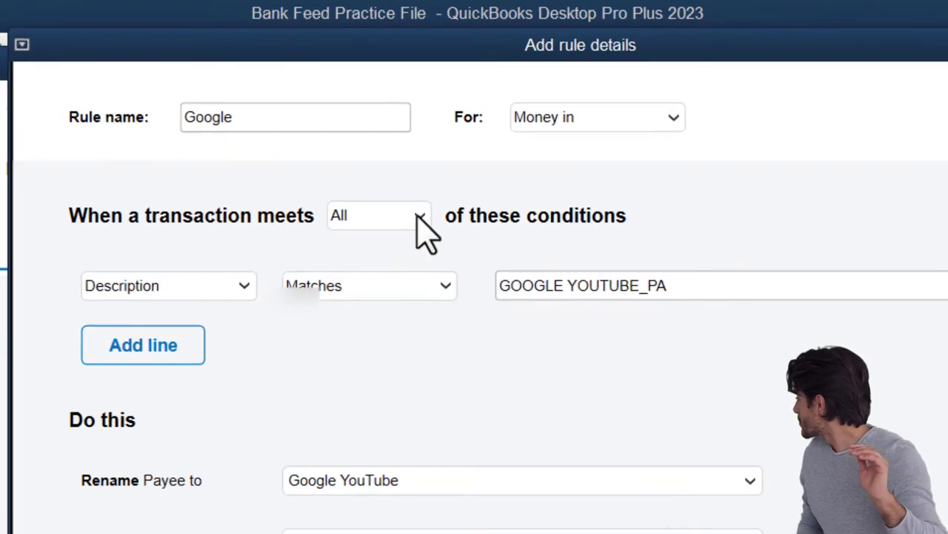
left_click(367, 287)
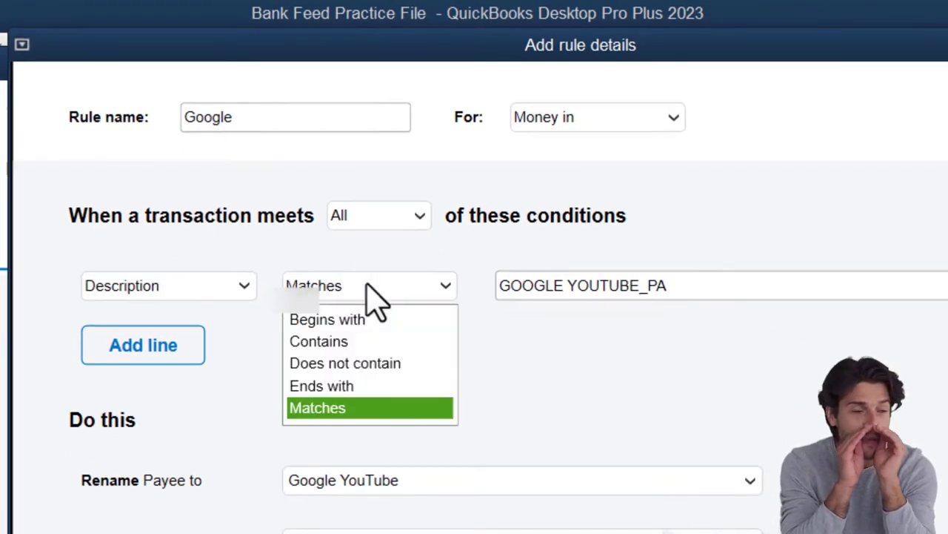
left_click(333, 342)
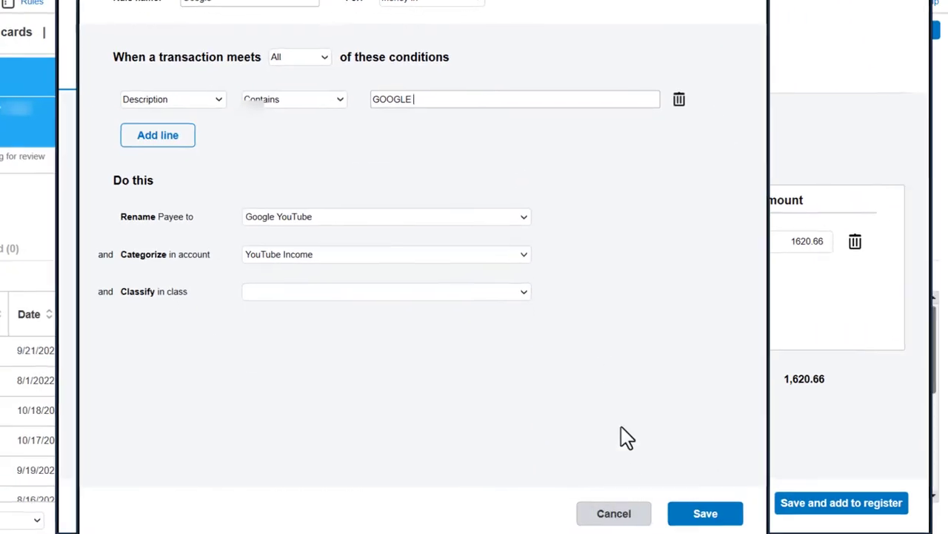
left_click(679, 512)
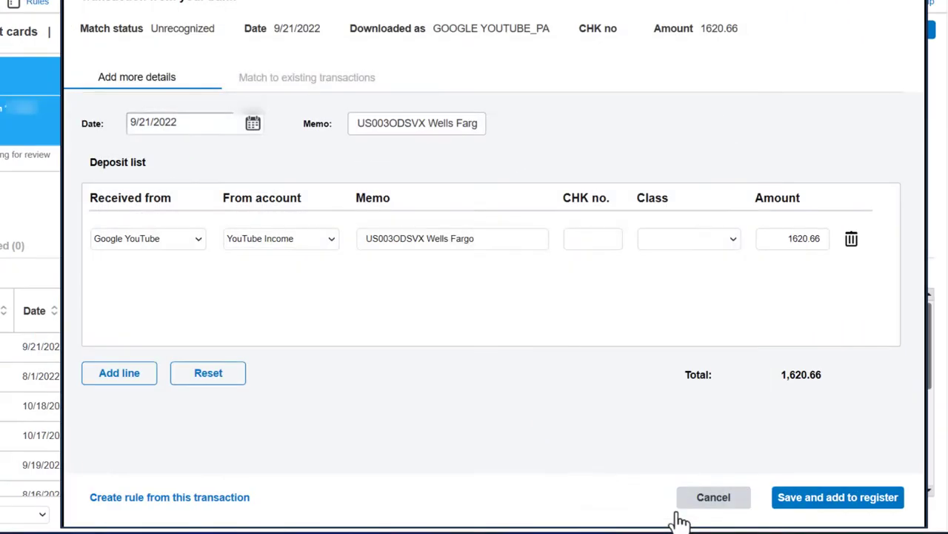
left_click(810, 498)
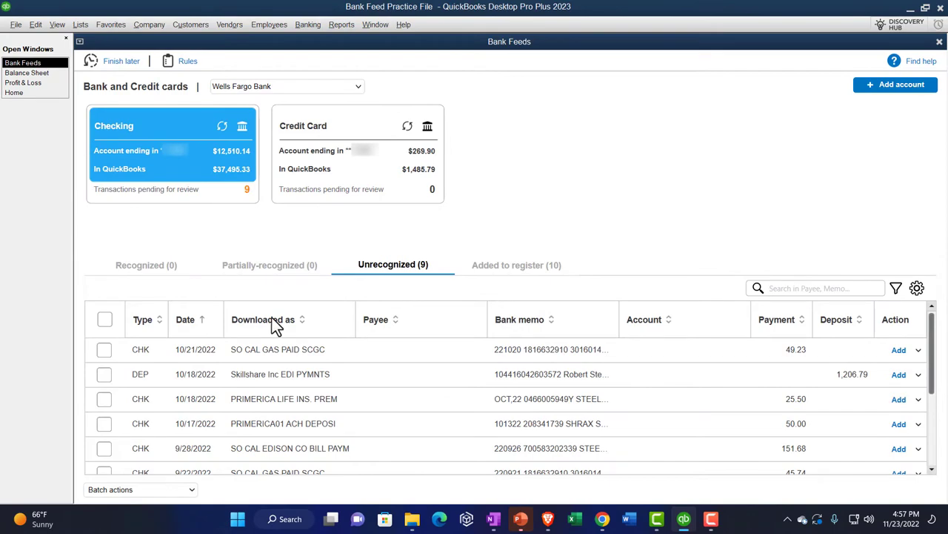
Step: Sort the unrecognized transactions by downloaded description in descending order and assign the 9/22/2022 gas payment to payee So Cal Gas and account Utilities
left_click(275, 325)
left_click(275, 324)
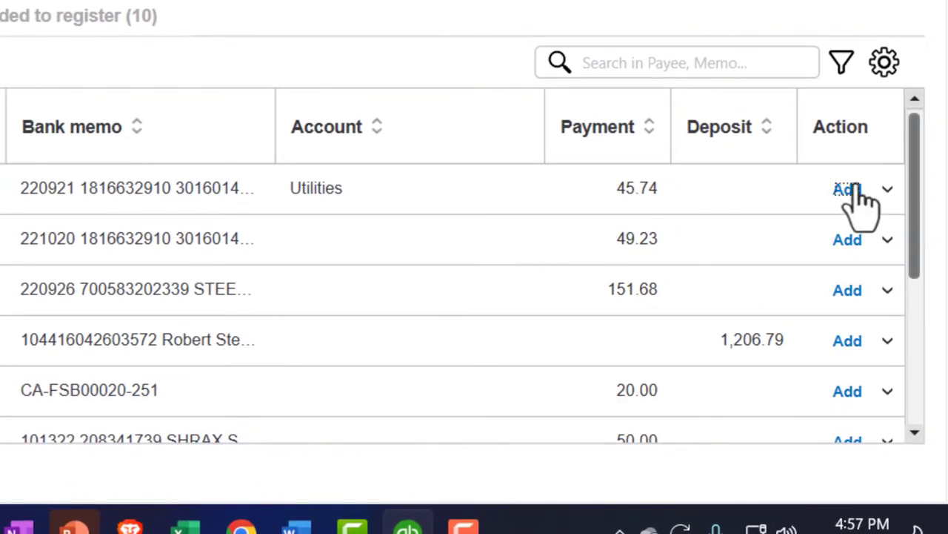
Step: Open the details of the 9/22/2022 gas payment and start a rule from it named So Cal Gas
left_click(889, 189)
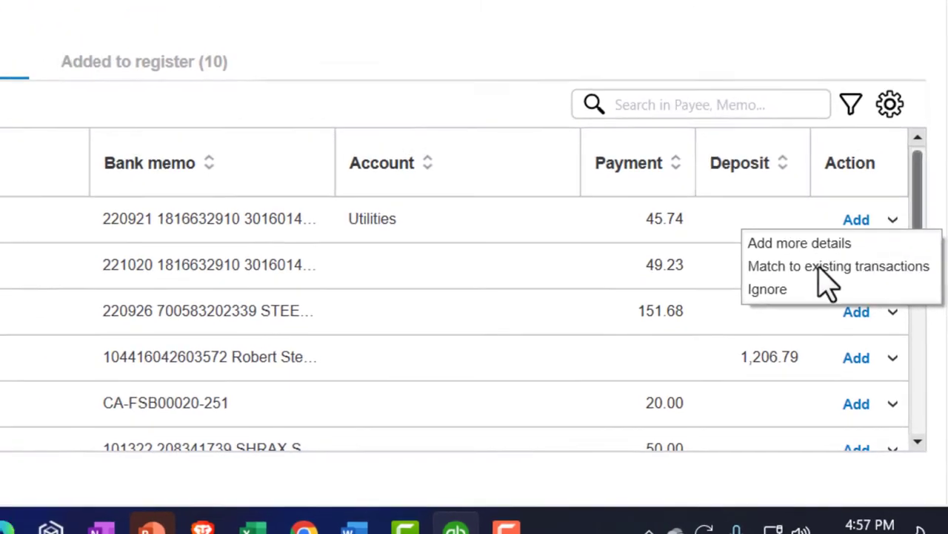
left_click(855, 215)
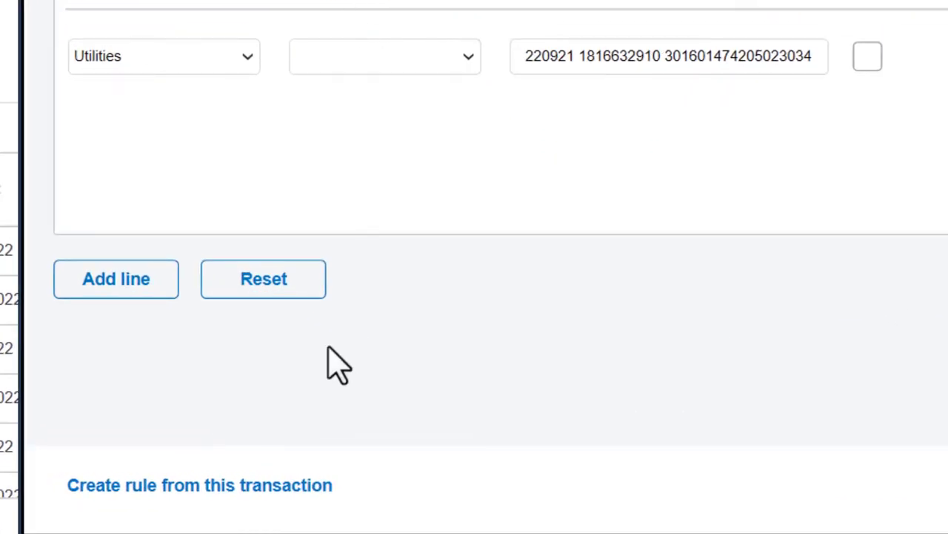
left_click(285, 485)
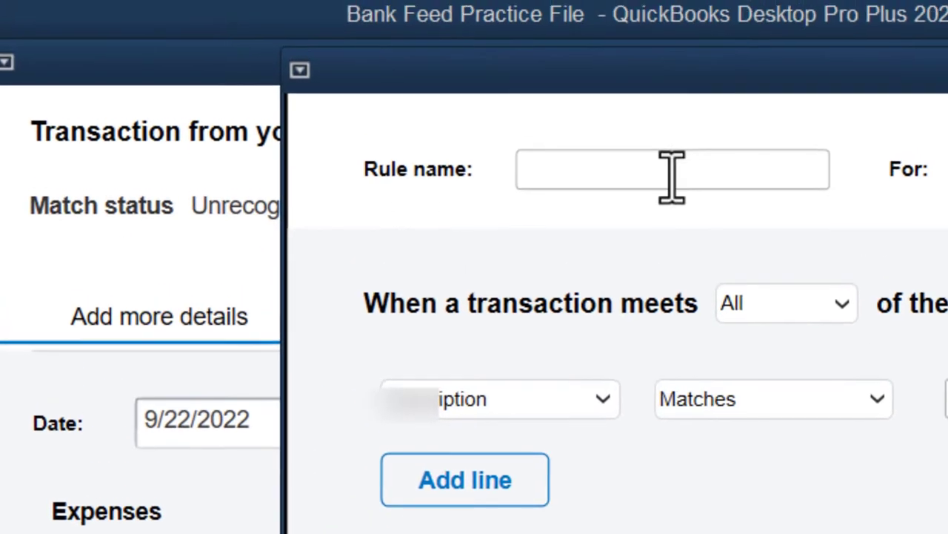
left_click(619, 169)
type("So")
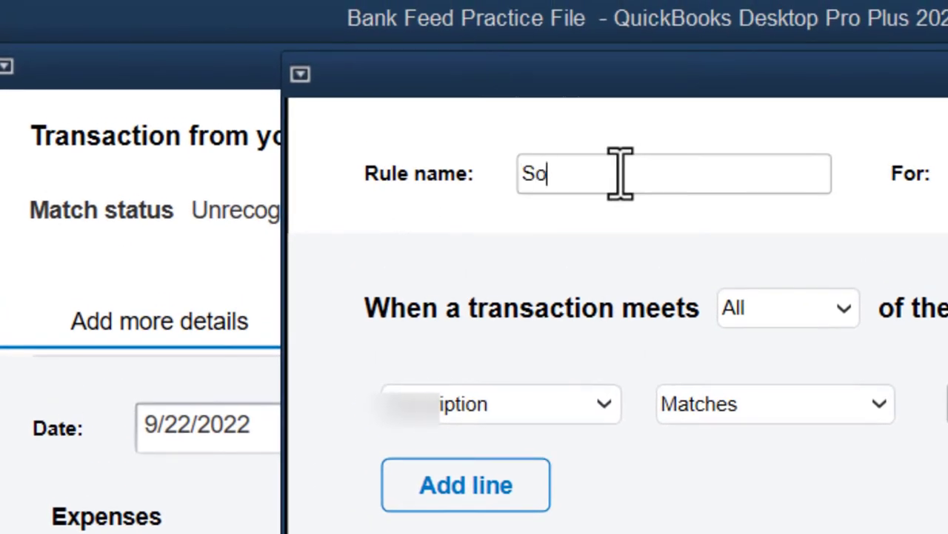
type(" Cal S")
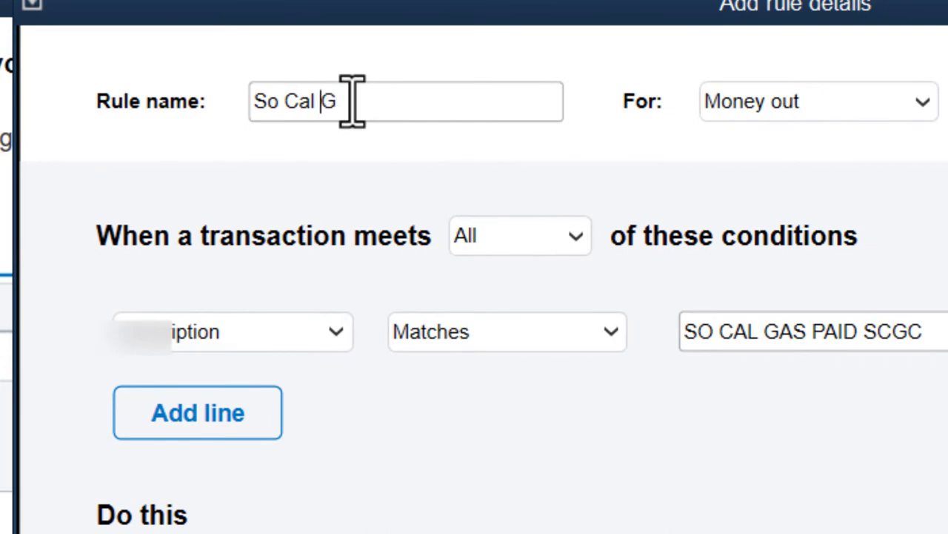
Step: Set the So Cal Gas rule's condition to Description Contains SO CAL GAS and save the rule
left_click(561, 252)
left_click(489, 312)
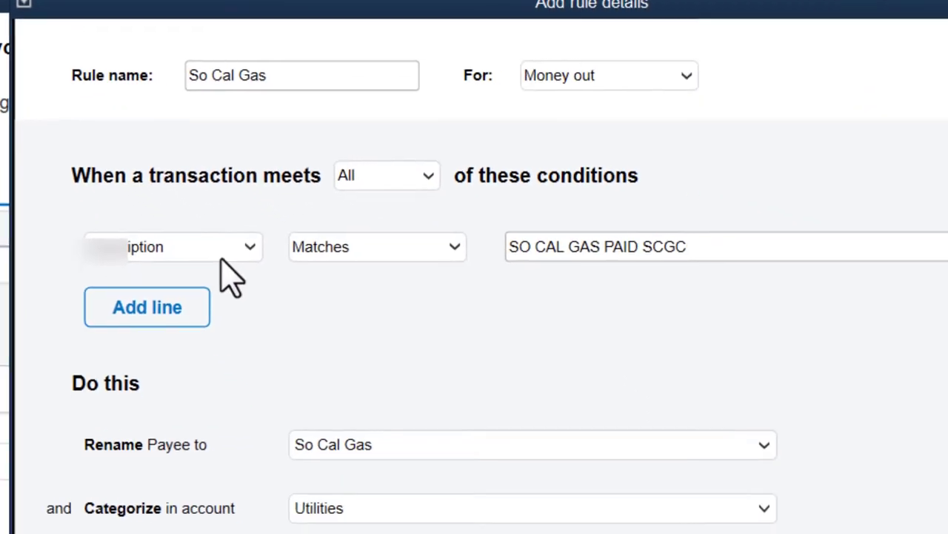
left_click(380, 252)
left_click(403, 303)
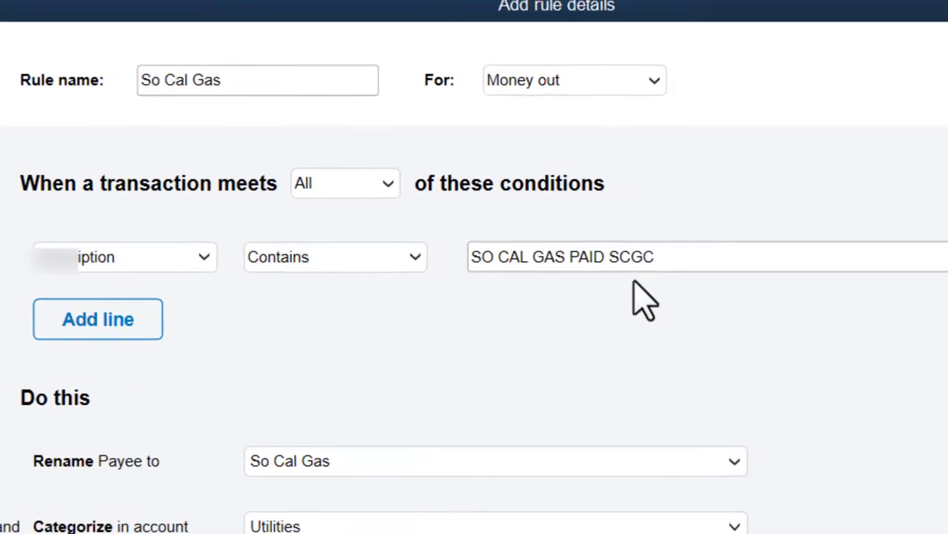
left_click(716, 241)
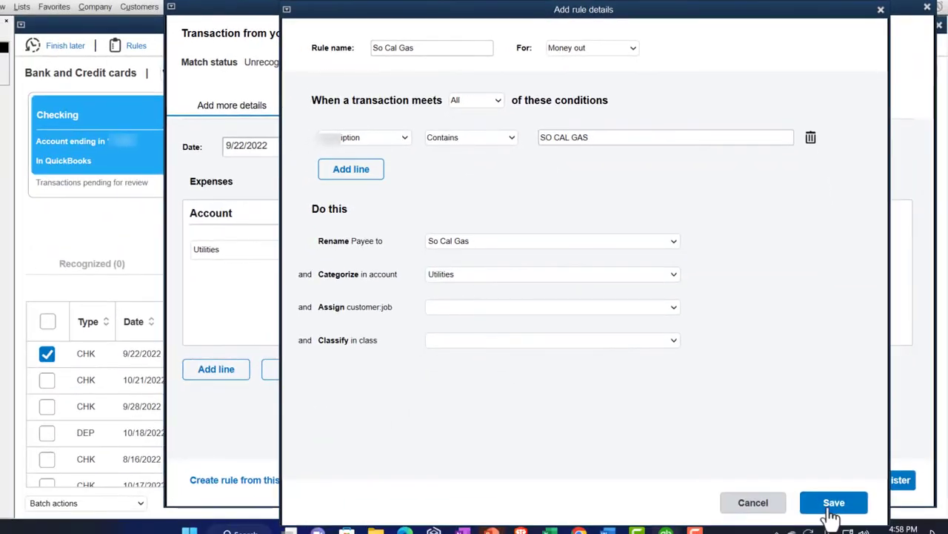
left_click(834, 502)
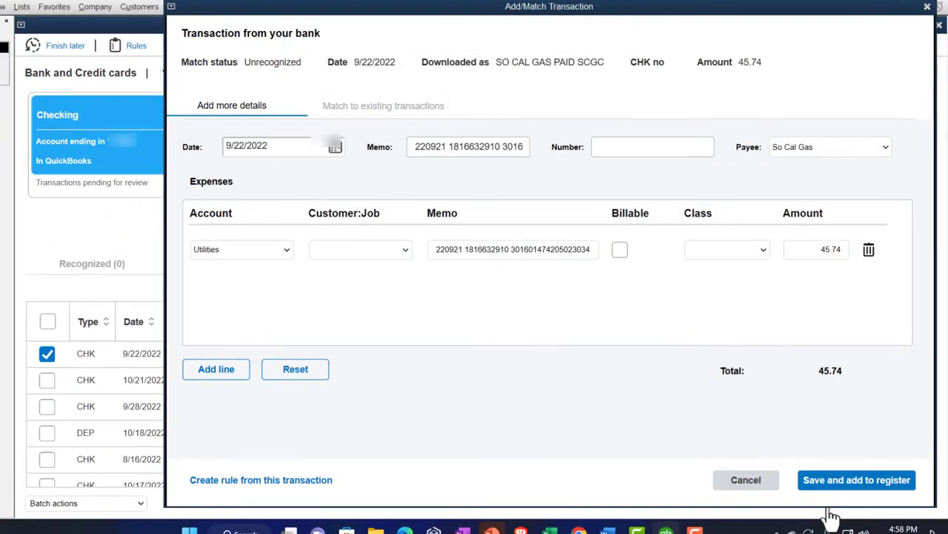
Step: Add the 9/22/2022 So Cal Gas payment and the rule-recognized So Cal Gas payment of 49.23 to the register
left_click(838, 482)
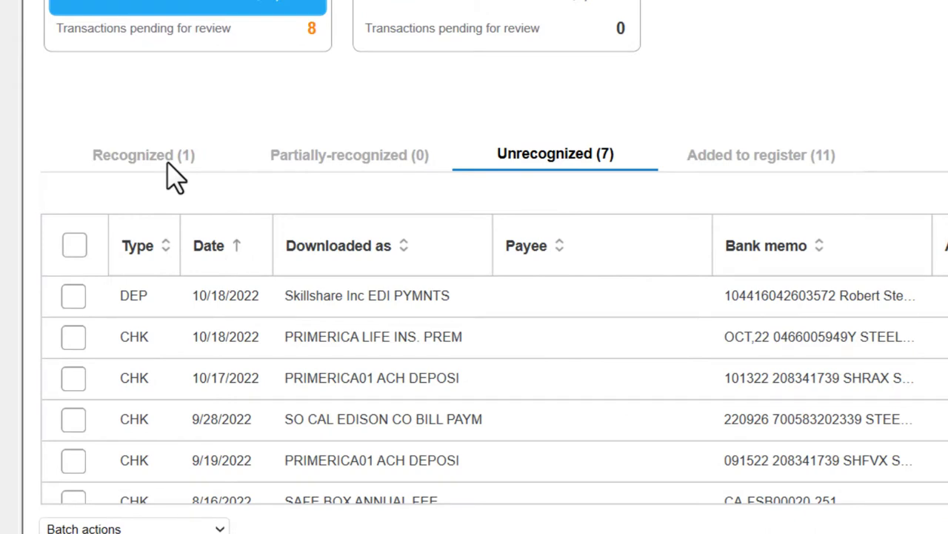
left_click(167, 159)
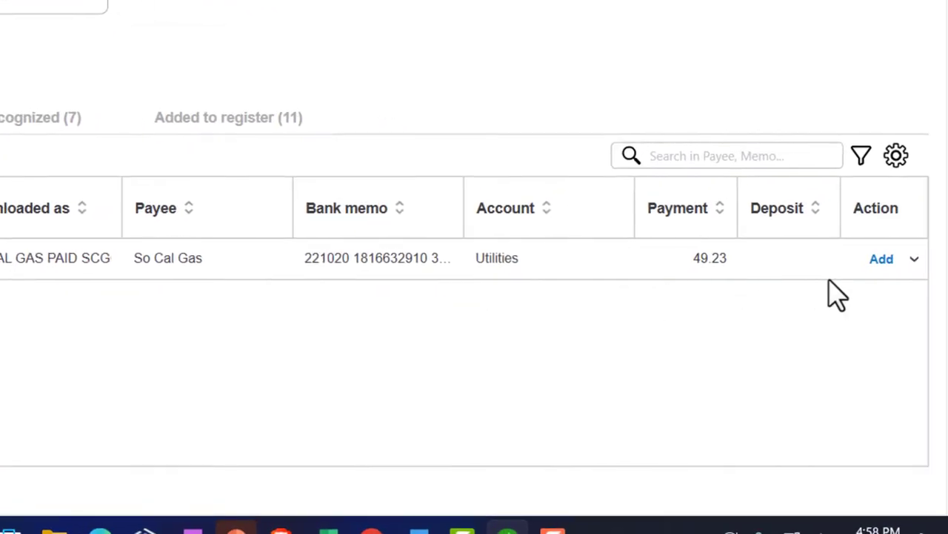
left_click(883, 261)
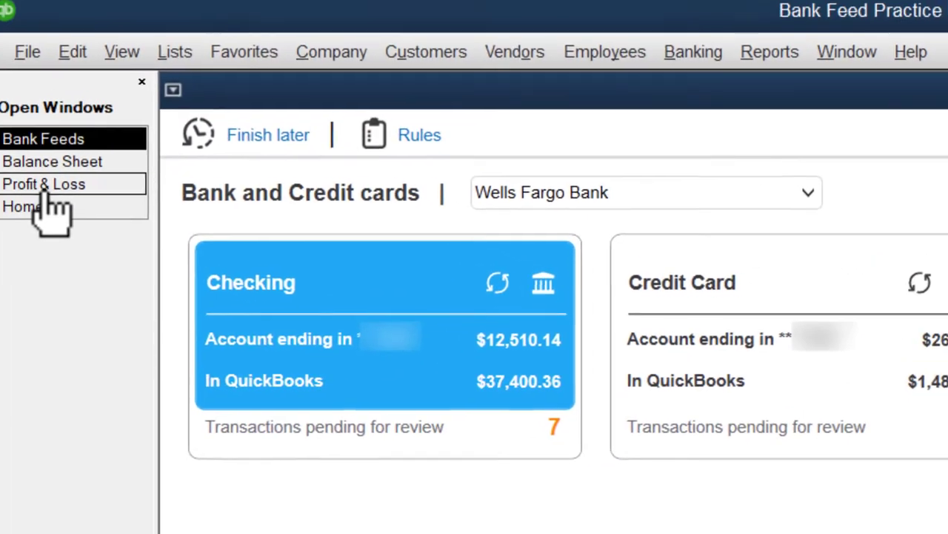
Step: Review the transactions behind the Utilities expense in the Profit & Loss report, and close the detail report
left_click(54, 194)
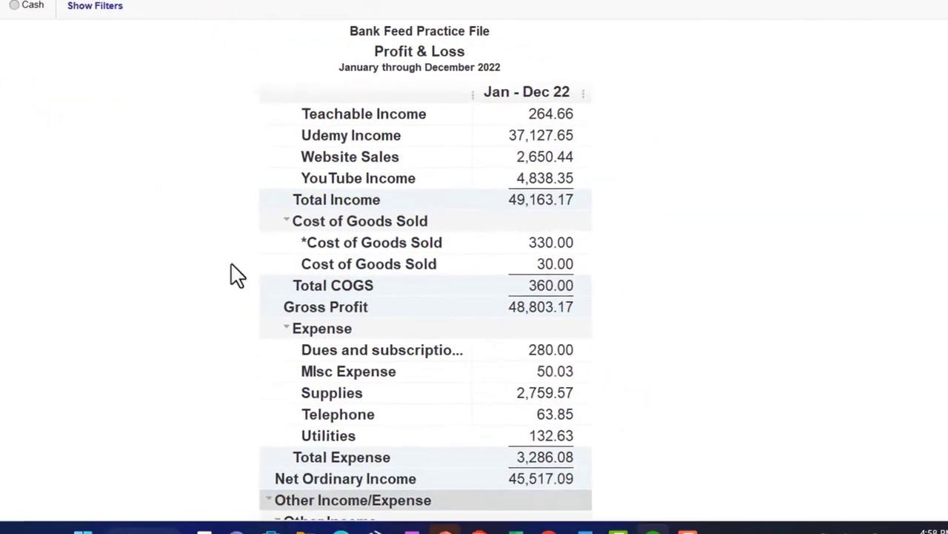
scroll(284, 364, "down", 2)
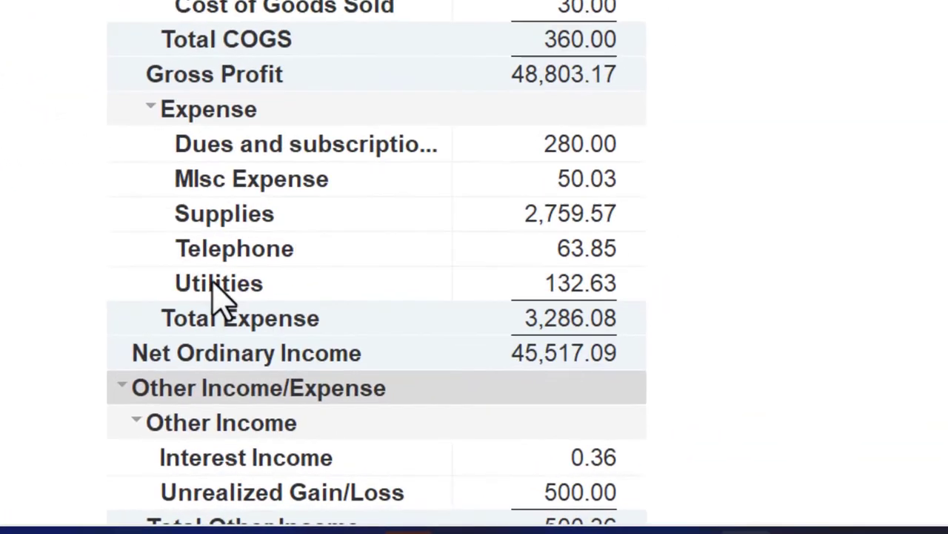
double_click(612, 277)
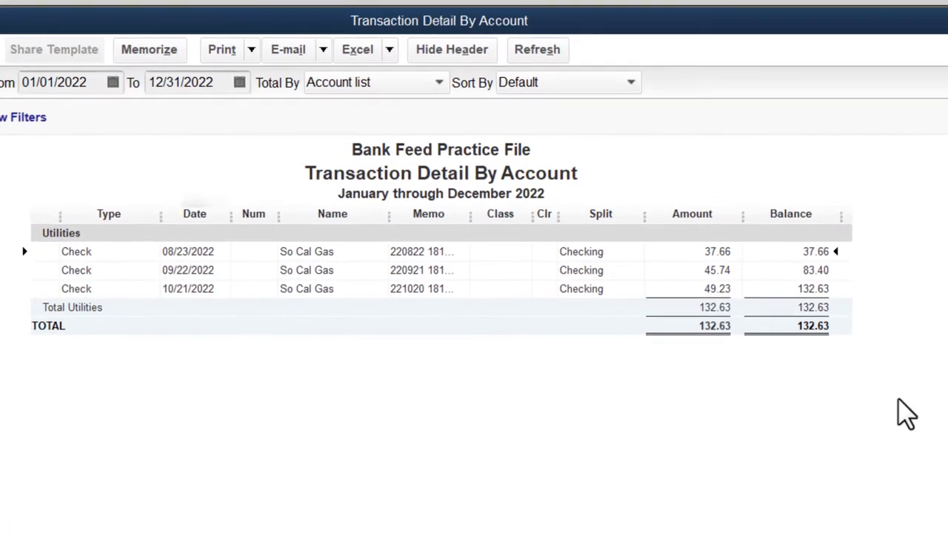
key("Escape")
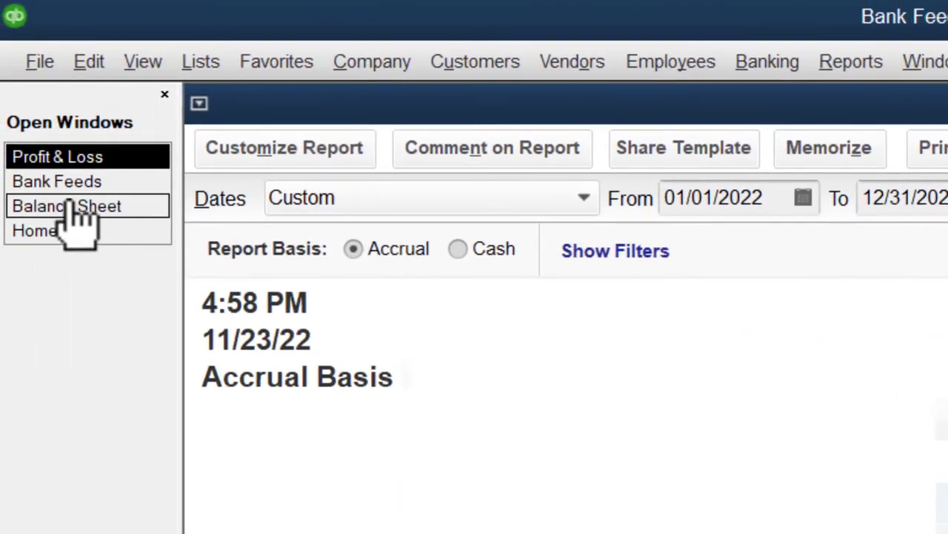
Step: Return to the bank feeds and sort the unrecognized transactions by downloaded description
left_click(67, 188)
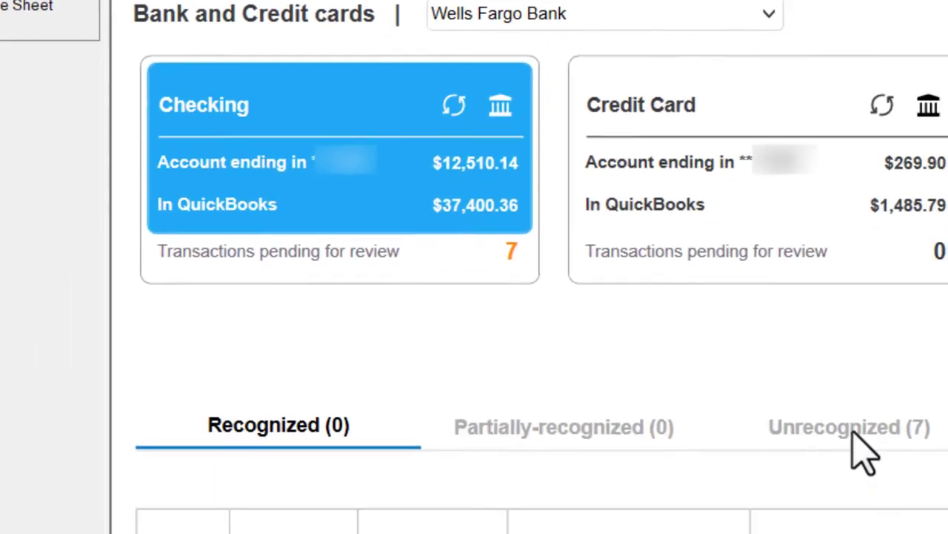
left_click(852, 442)
left_click(392, 143)
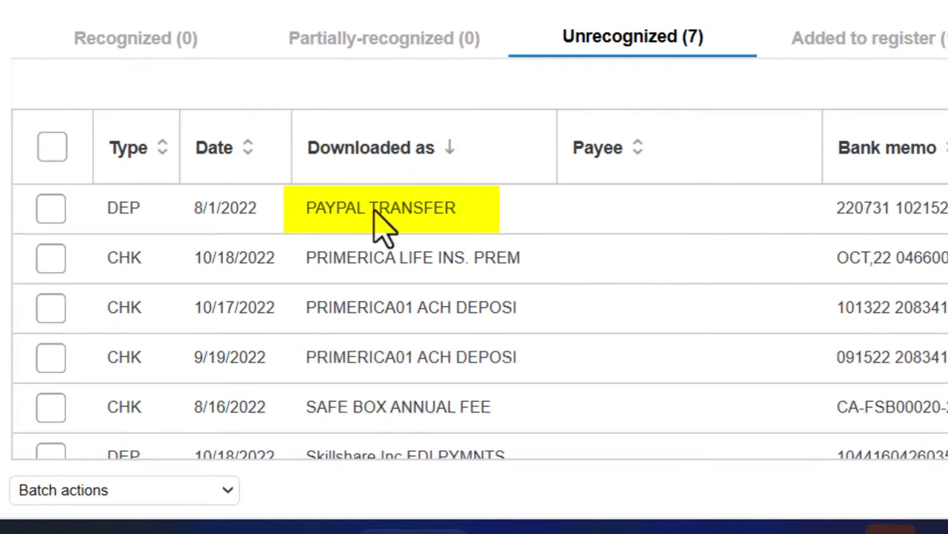
Step: Set the payee of the 8/1/2022 PayPal transfer deposit to Paypal, adding it as a new vendor
left_click(621, 222)
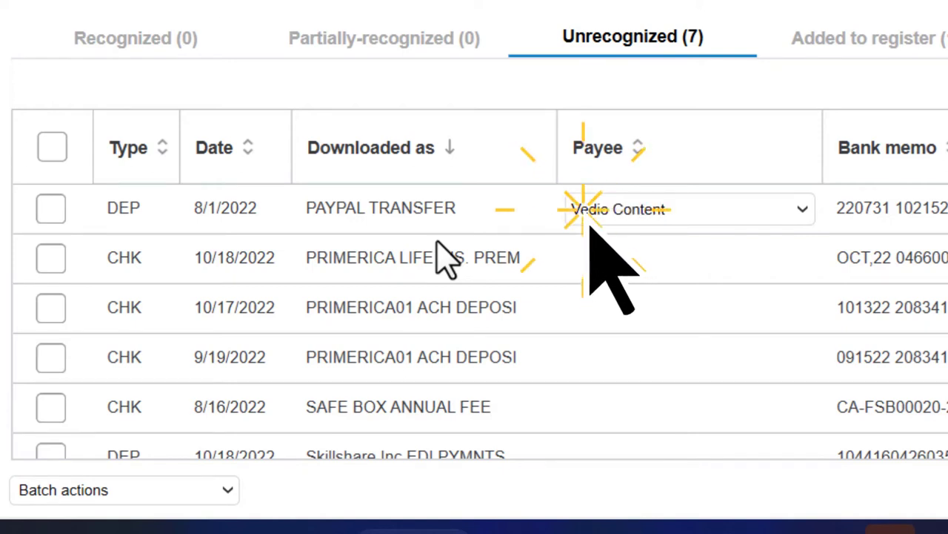
key("BackSpace")
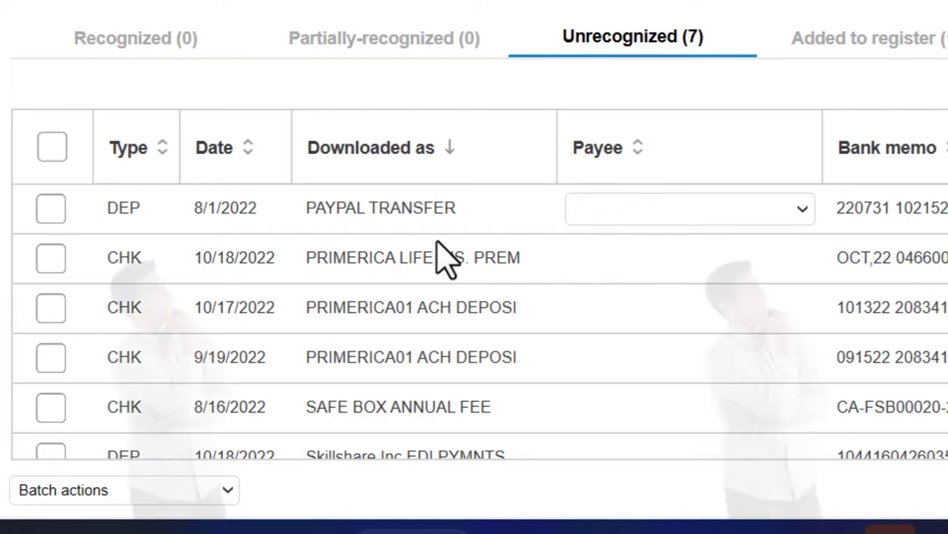
type("Paypal")
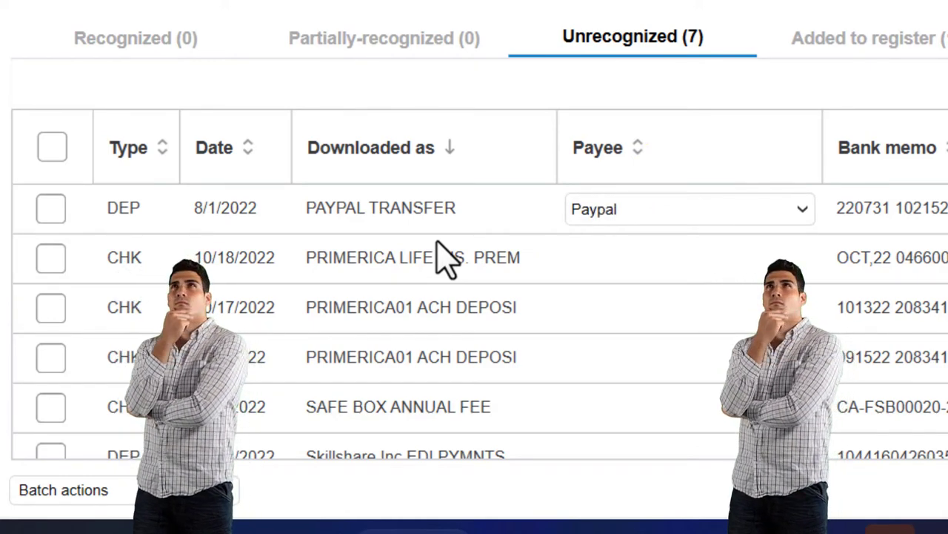
left_click(368, 178)
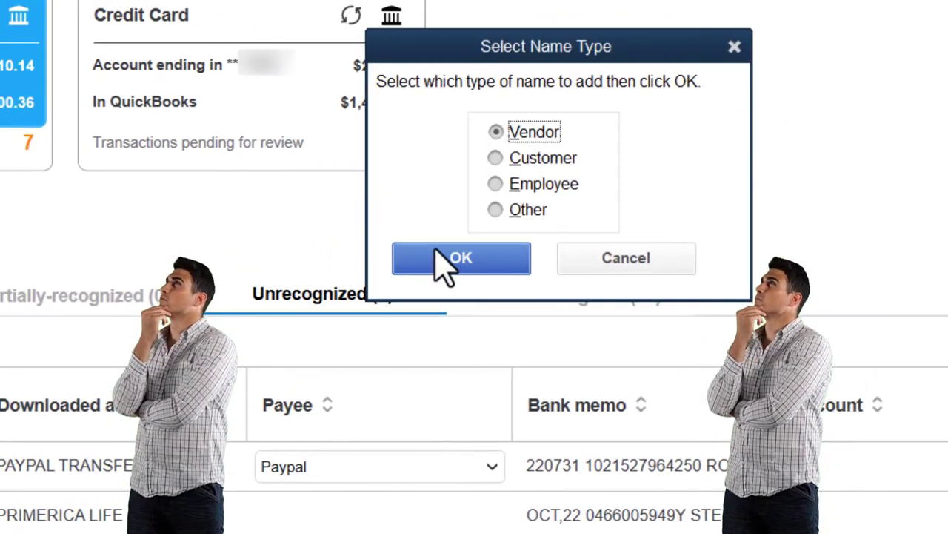
left_click(464, 247)
Step: Assign the 8/1/2022 PayPal deposit to a new account named Video Income, created with the account type Income
left_click(471, 283)
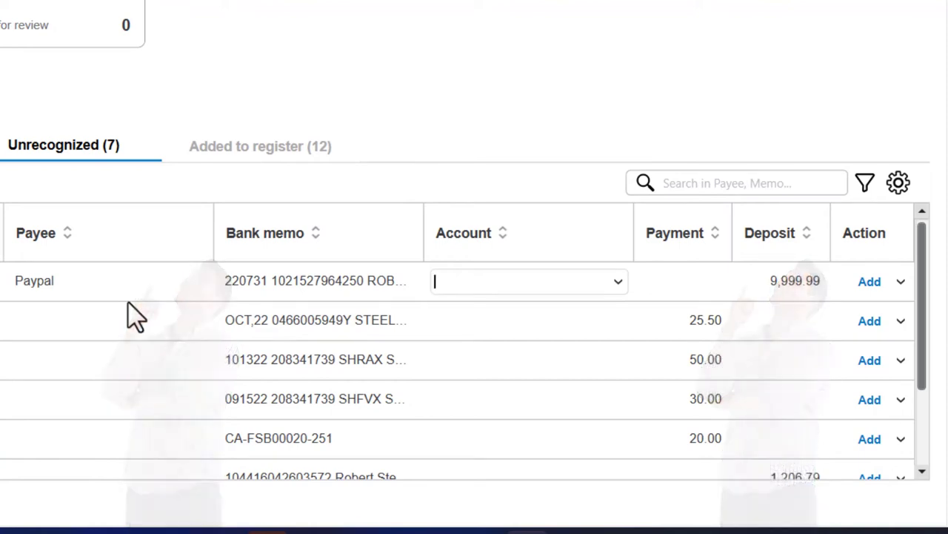
left_click(478, 287)
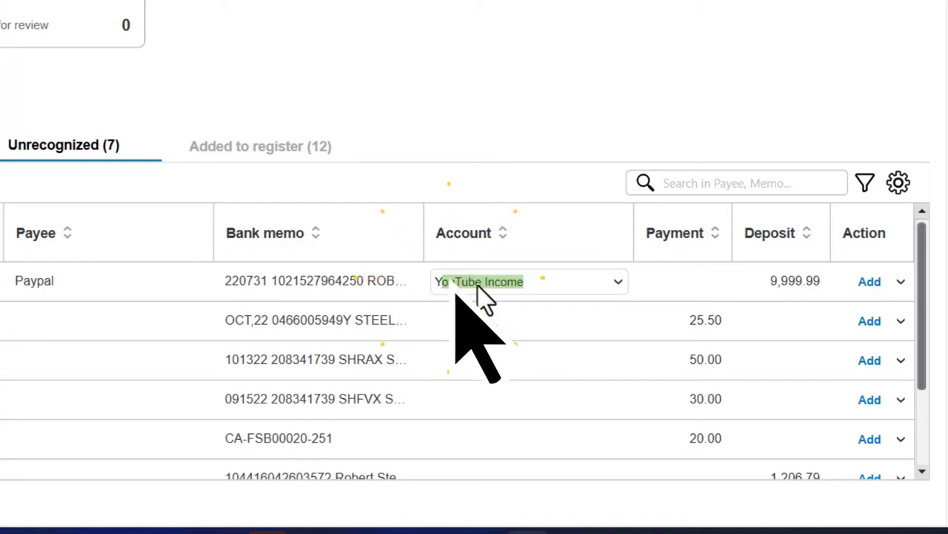
type("Yo")
key("BackSpace")
key("BackSpace")
key("BackSpace")
type("Video")
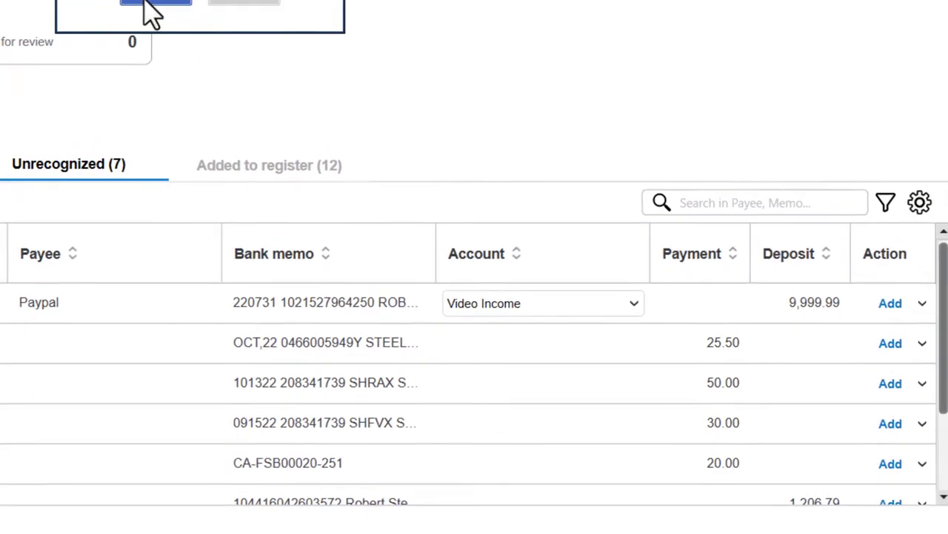
left_click(142, 2)
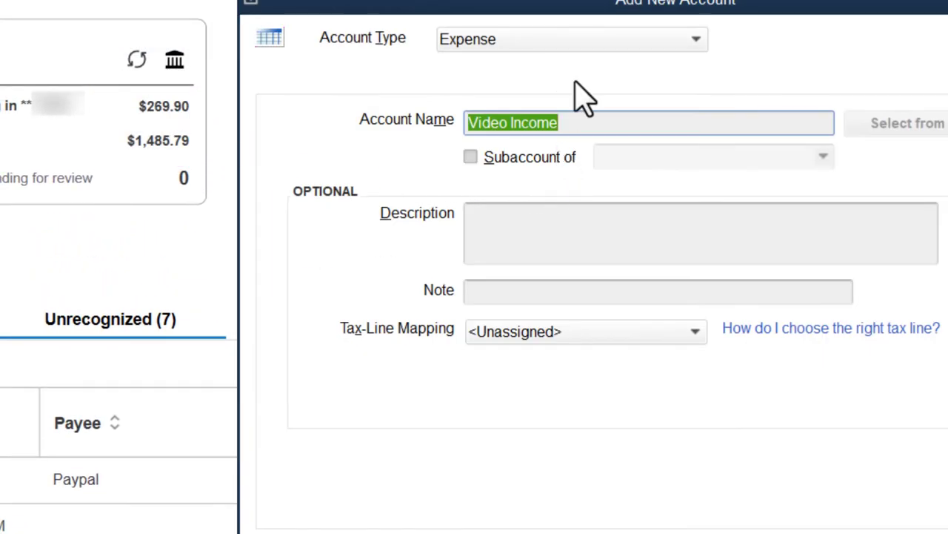
left_click(590, 40)
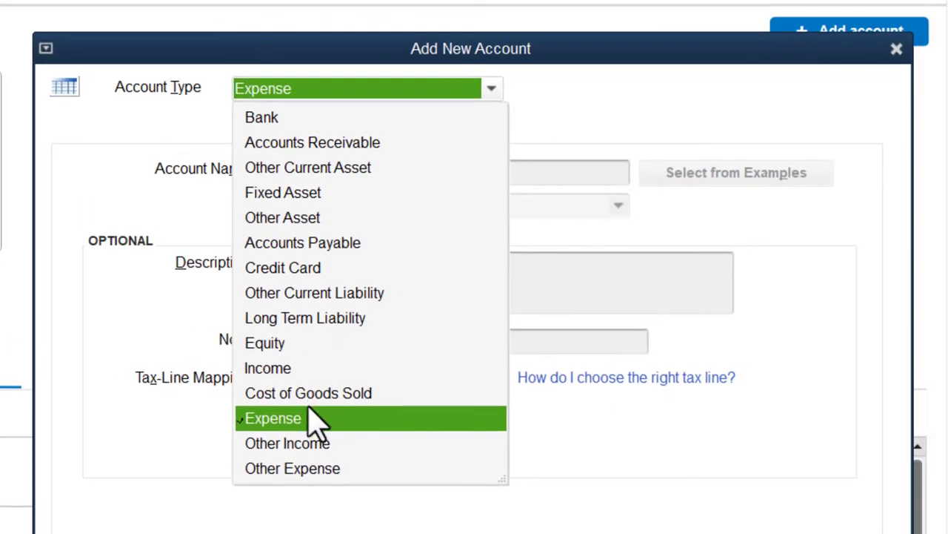
left_click(268, 369)
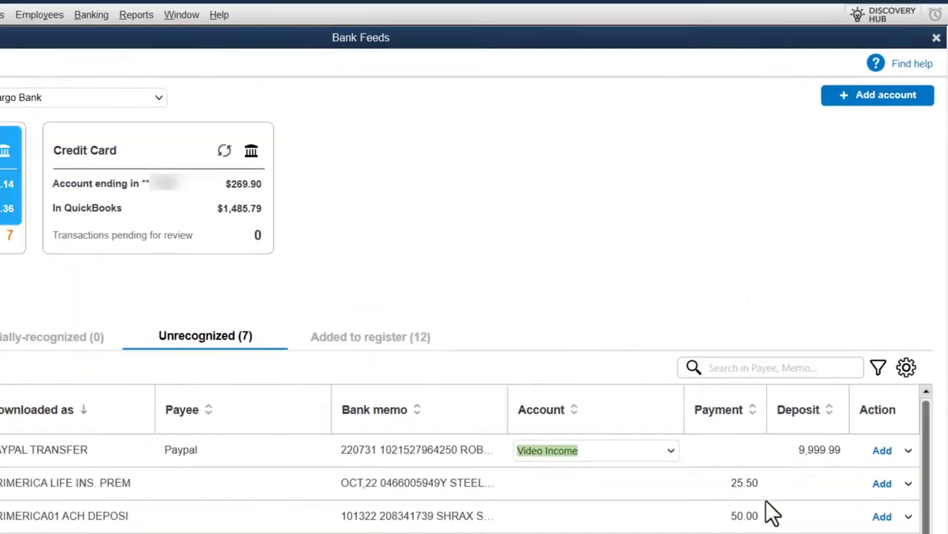
Step: Open the details of the 8/1/2022 PayPal deposit and start a rule from it named PayPal
left_click(911, 438)
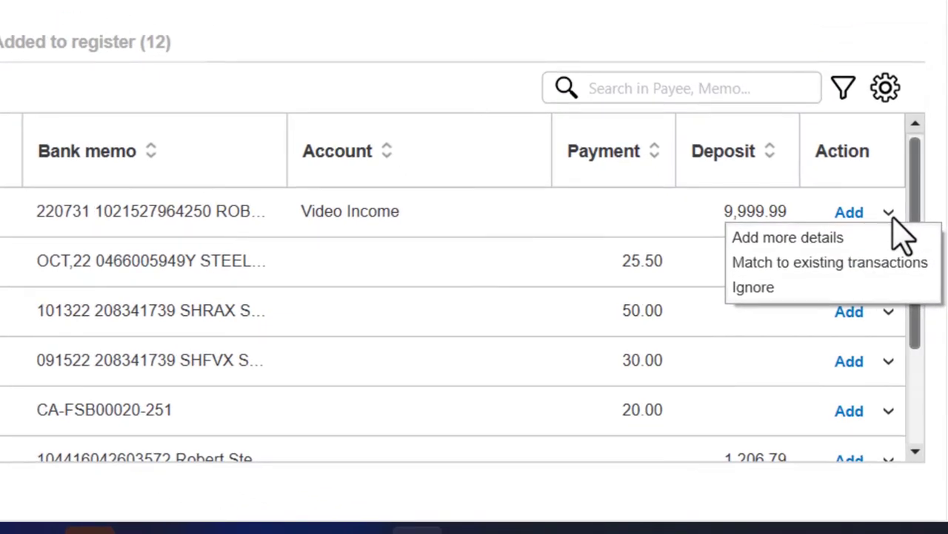
left_click(815, 237)
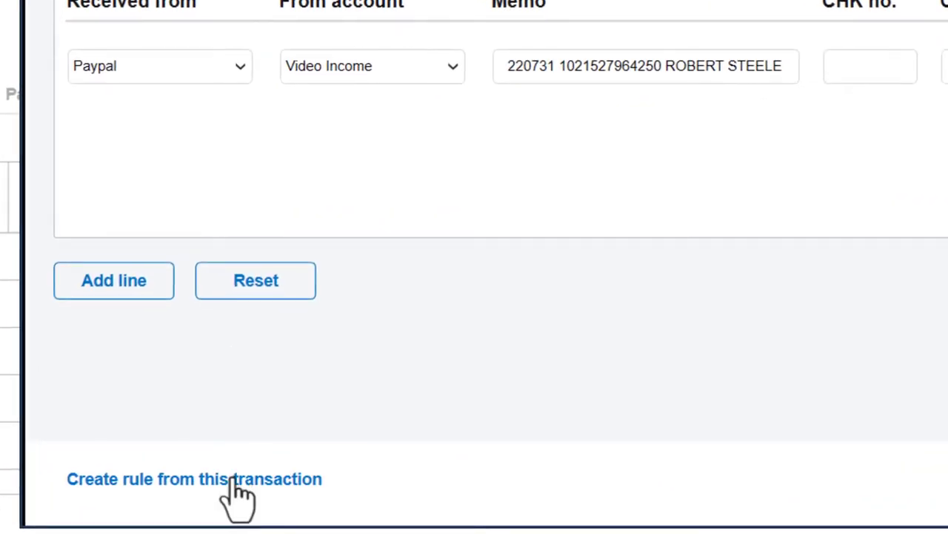
left_click(185, 490)
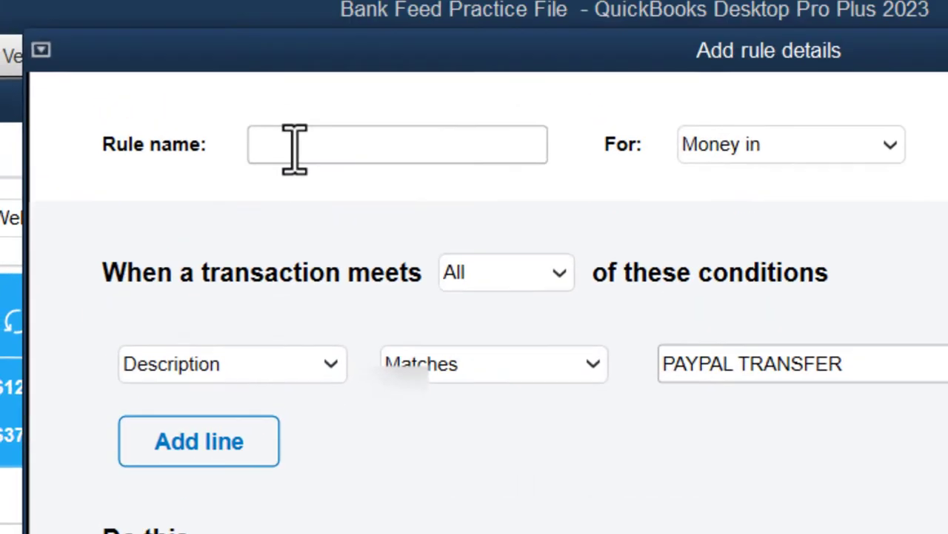
left_click(295, 152)
type("PayPal")
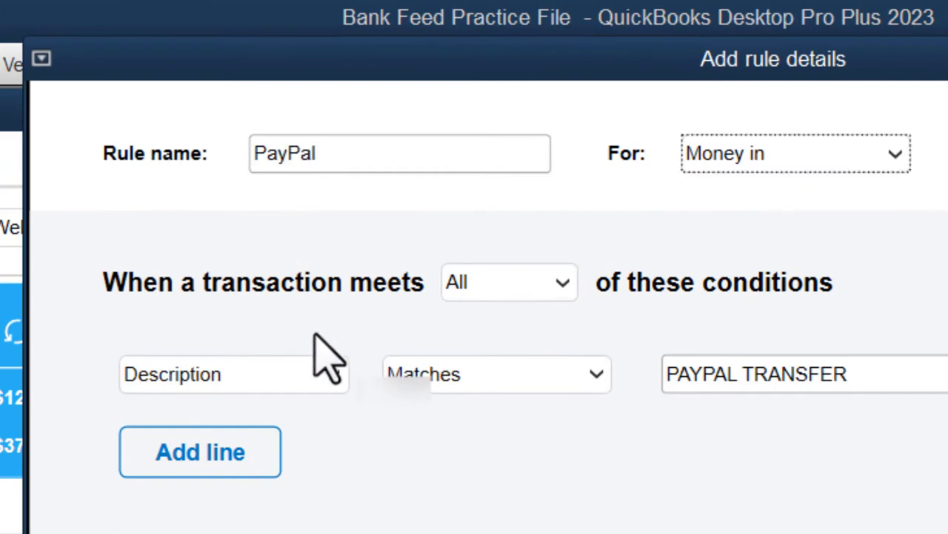
Step: Save the PayPal rule with the condition Description Contains PAYPAL TRANSFER, and add the 8/1/2022 deposit to the register
left_click(326, 367)
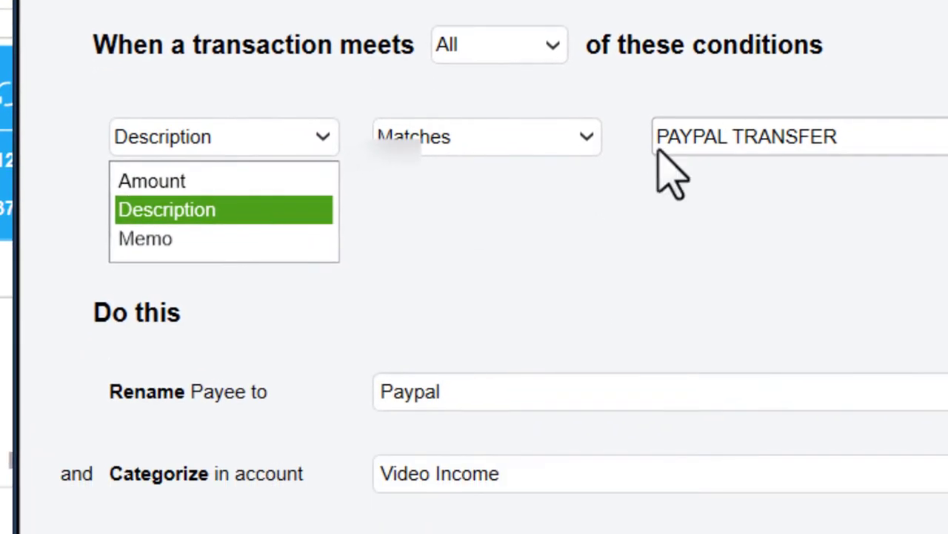
left_click(926, 380)
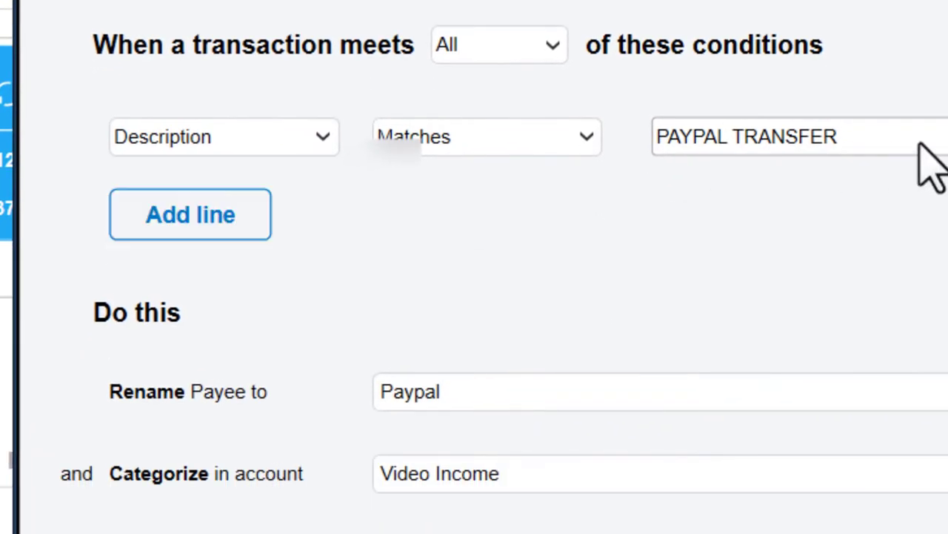
left_click(578, 141)
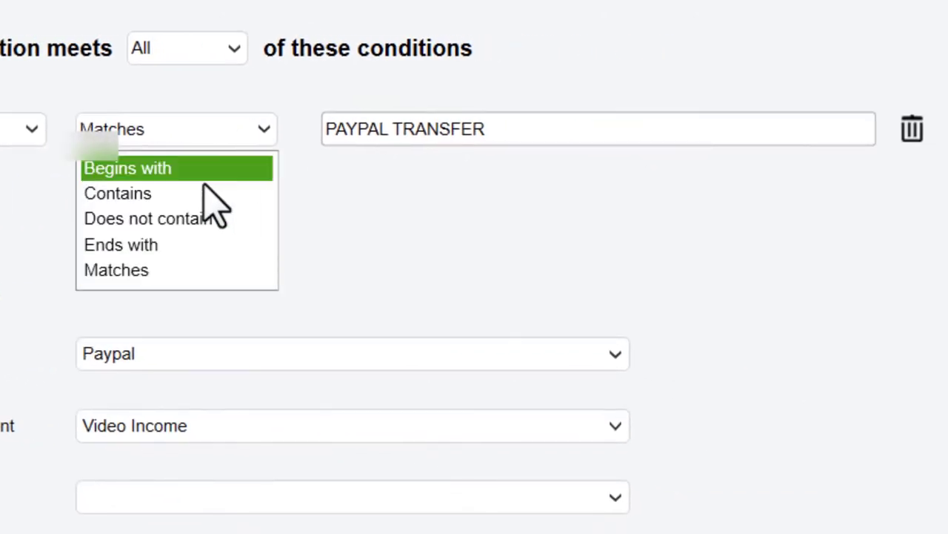
left_click(184, 197)
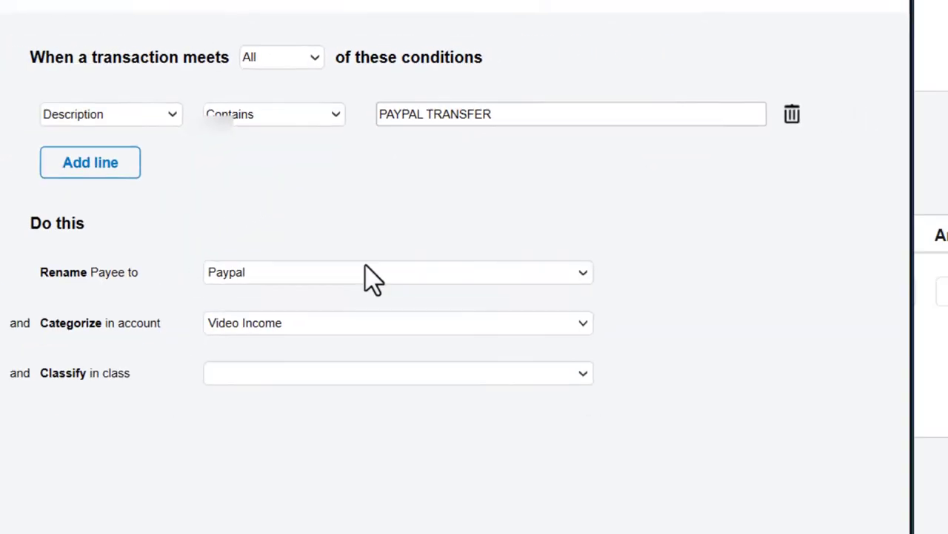
left_click(722, 475)
left_click(823, 466)
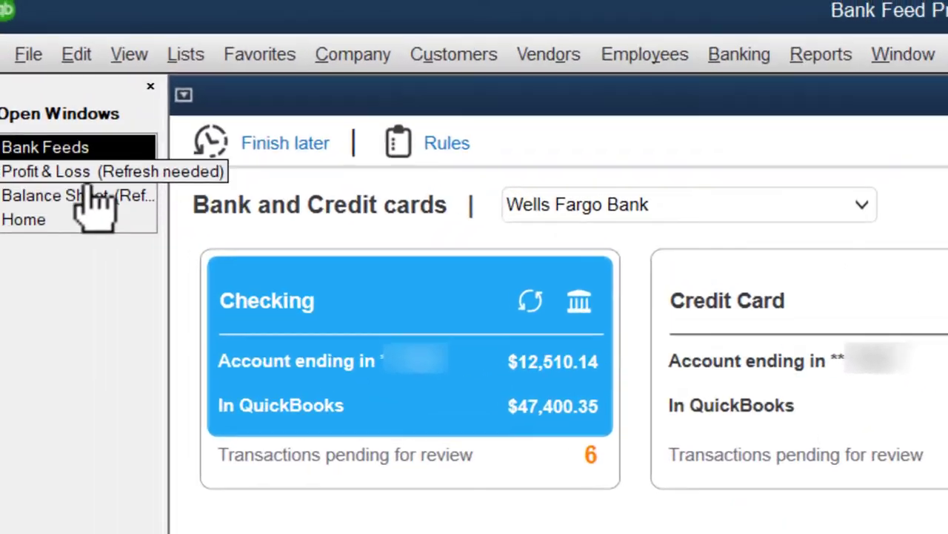
Step: Check the Video Income line in the Profit & Loss report
left_click(81, 178)
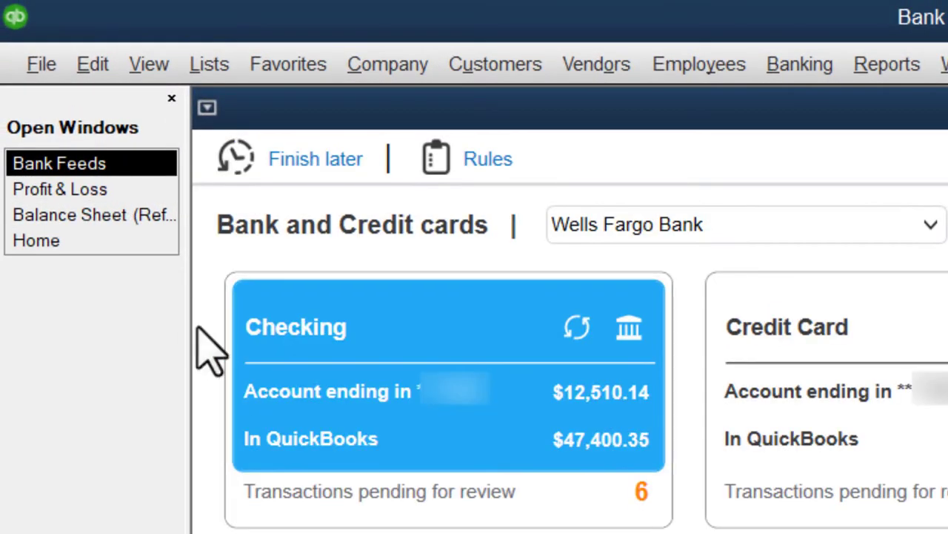
left_click(59, 190)
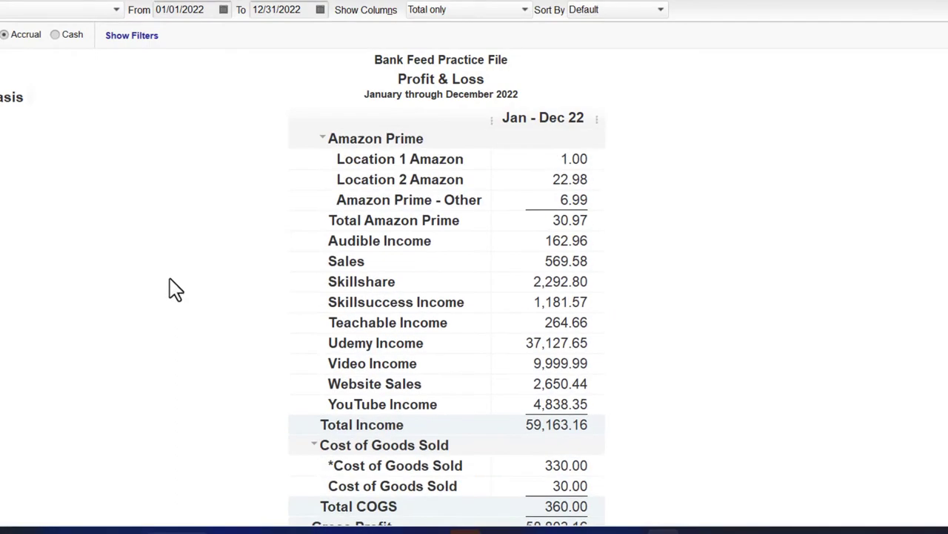
scroll(170, 277, "up", 1)
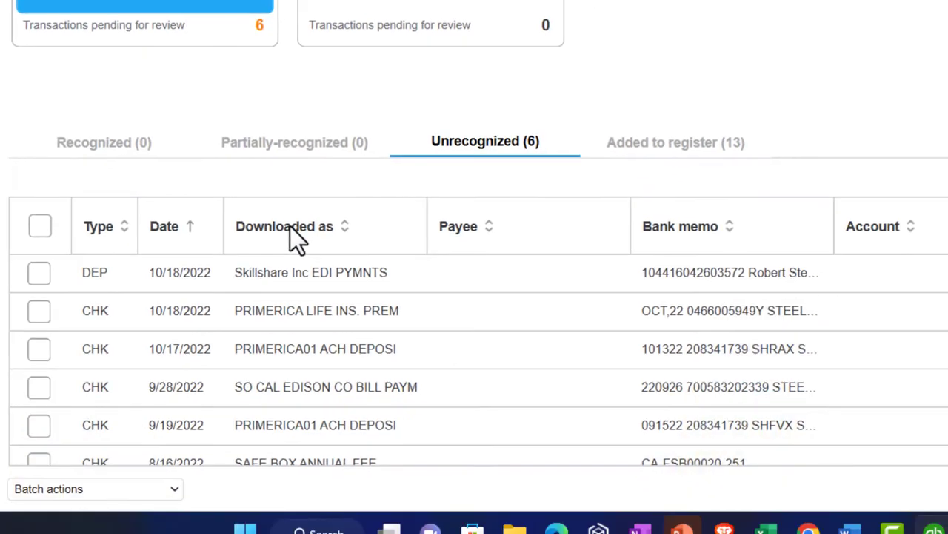
Step: Sort the unrecognized transactions by Downloaded as and enter the payee Primerica for the 10/18/2022 PRIMERICA LIFE INS. PREM check
left_click(290, 227)
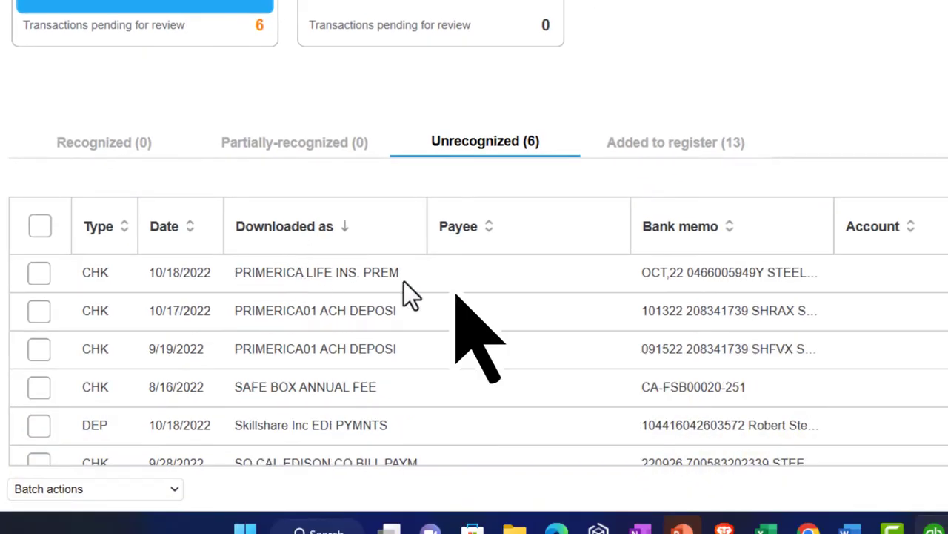
type("Primerica")
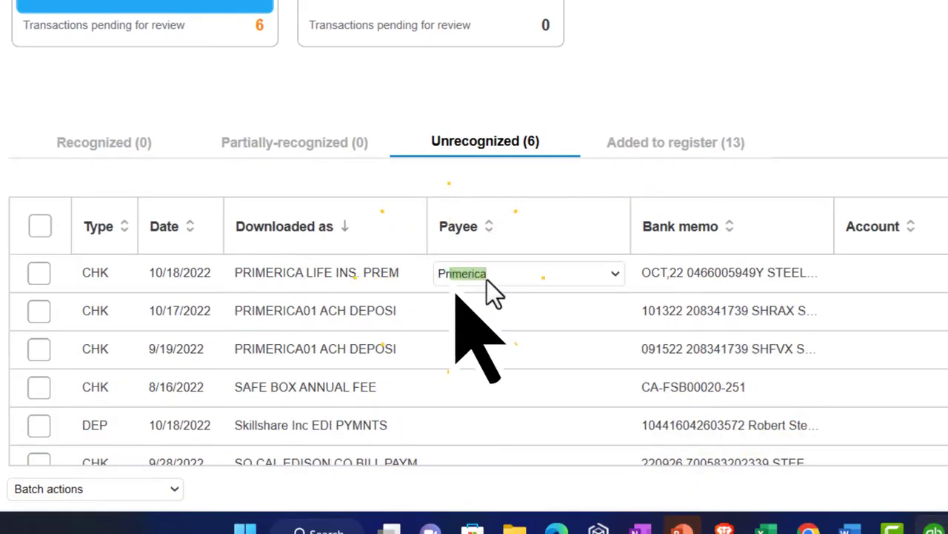
key("Tab")
key("Tab")
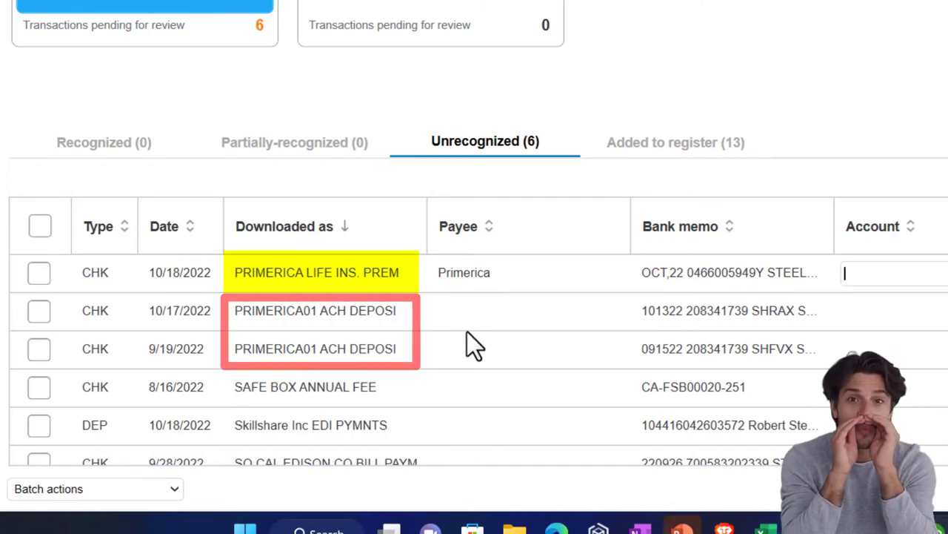
Step: Change the payee of the 10/18/2022 PRIMERICA LIFE INS. PREM check to Primerica Life and look for an insurance account to assign
left_click(502, 279)
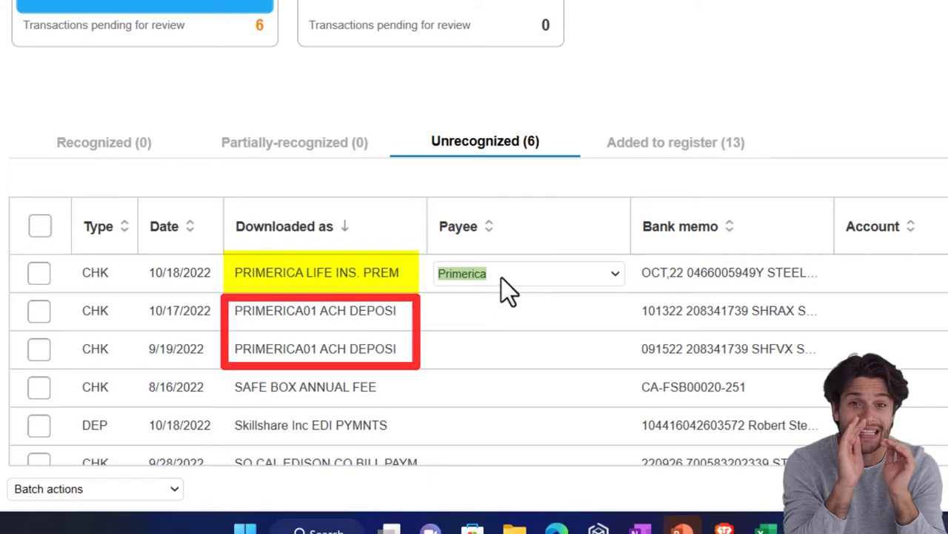
left_click(502, 278)
left_click(503, 278)
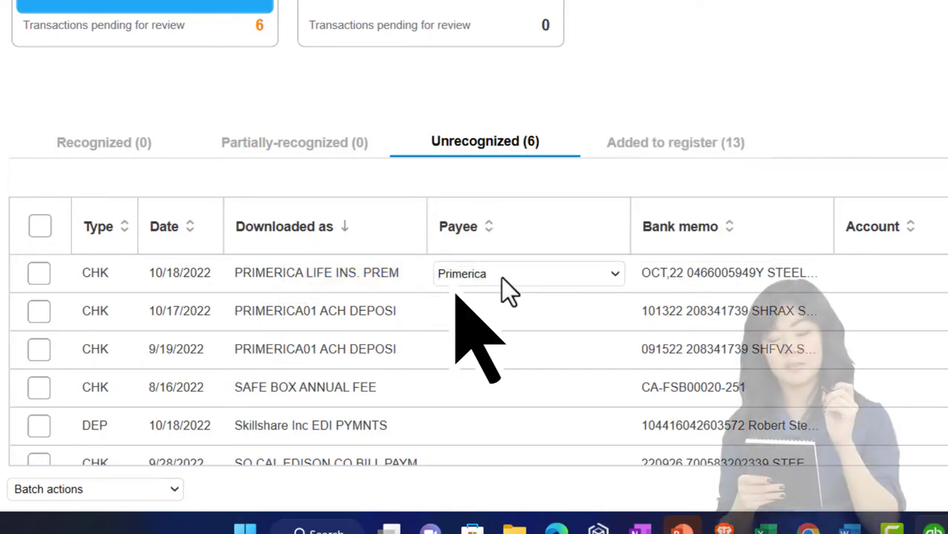
type("L")
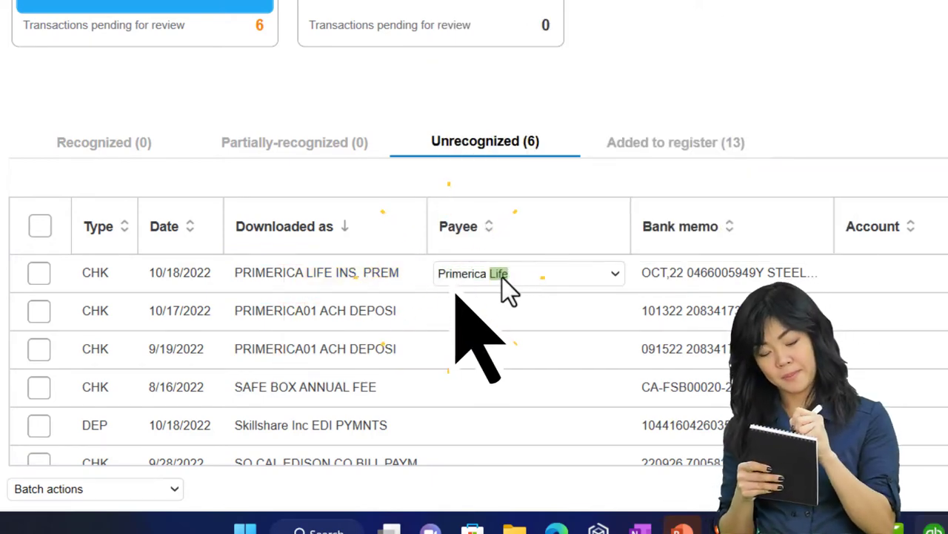
type("ife")
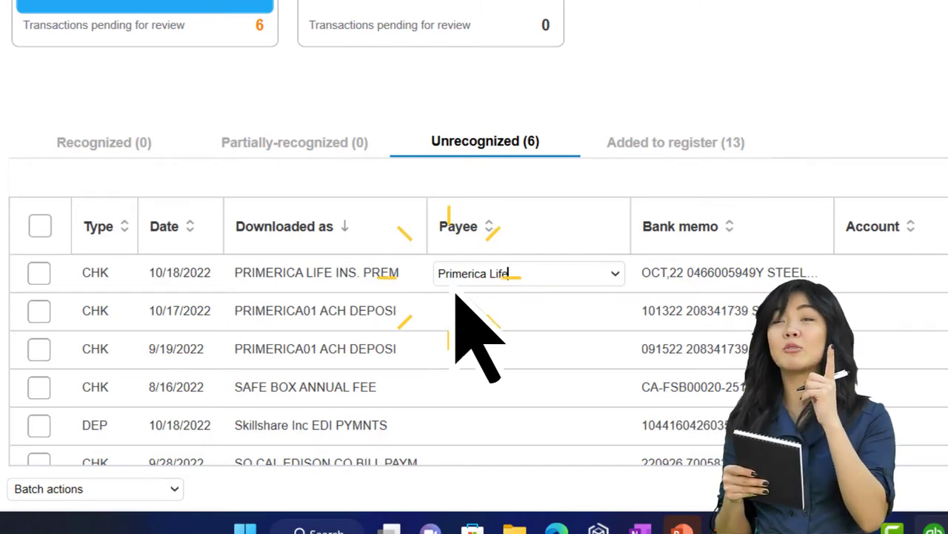
key("Tab")
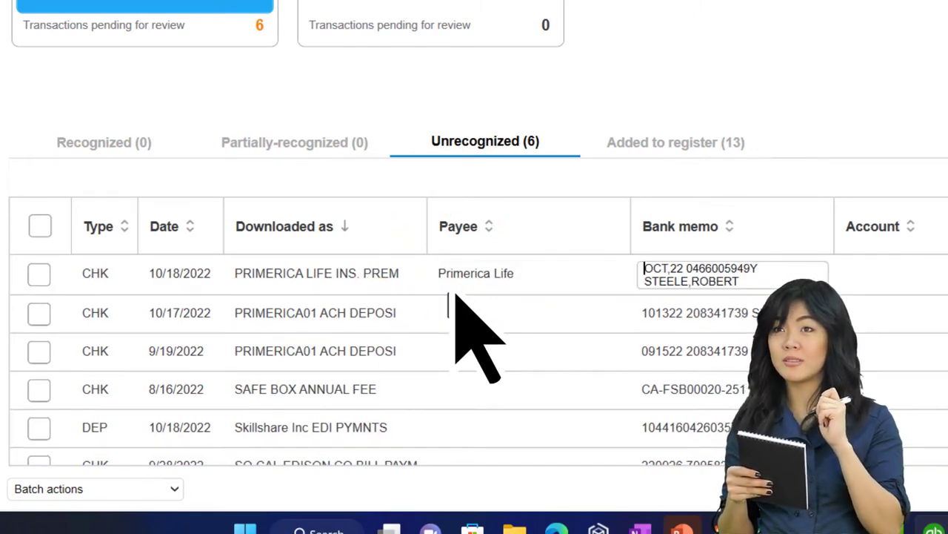
key("Tab")
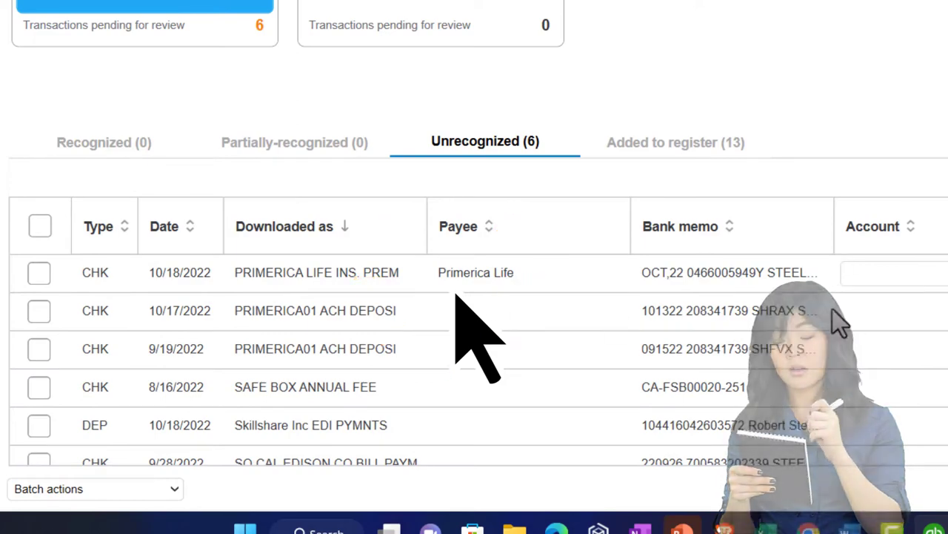
left_click(735, 296)
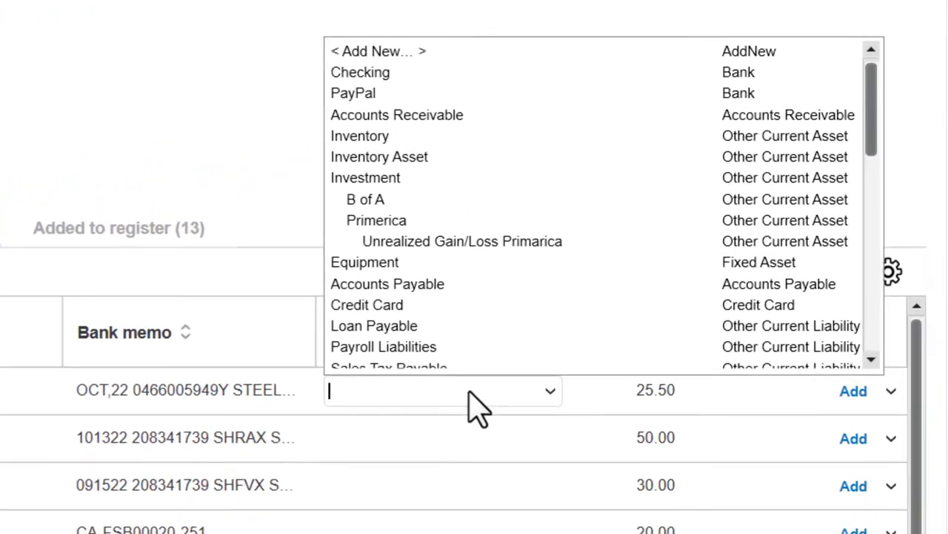
type("In")
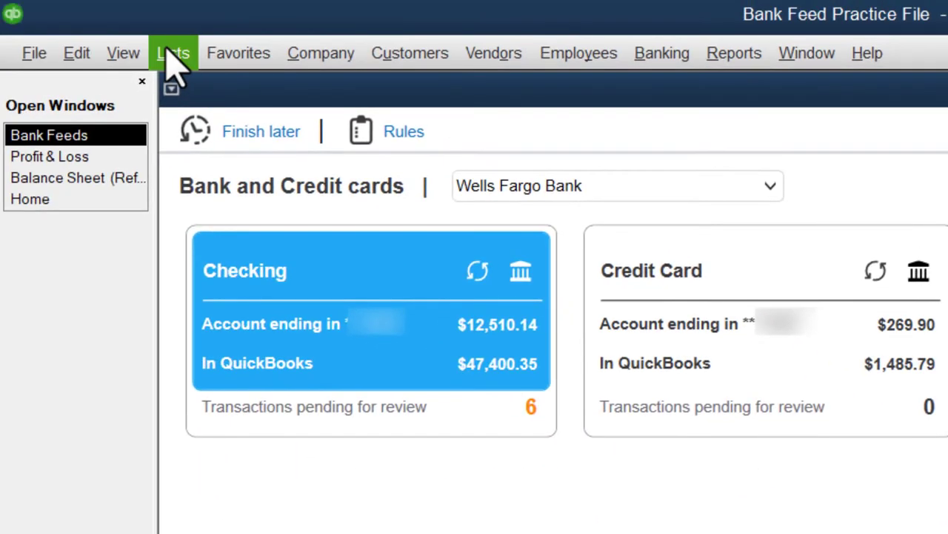
Step: Create a new Expense account named Insurance in the Chart of Accounts
left_click(167, 53)
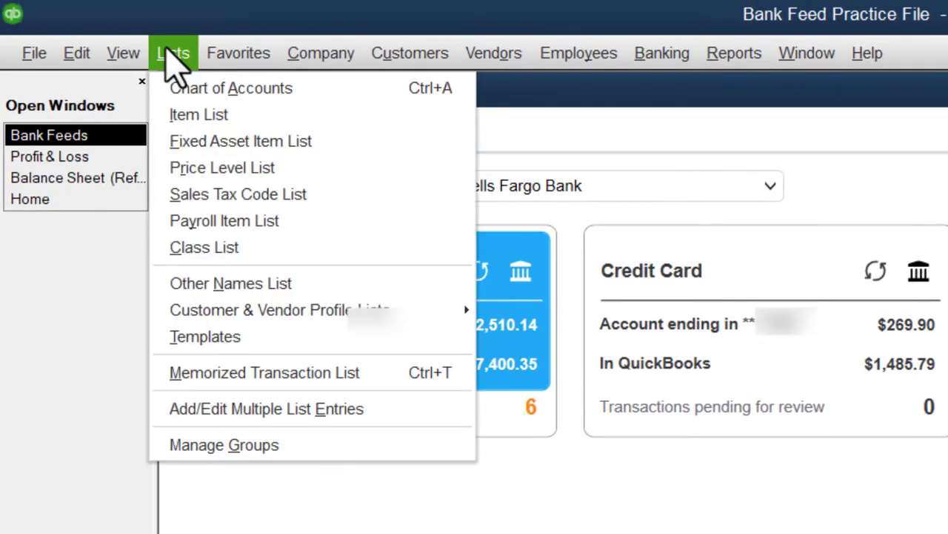
left_click(194, 96)
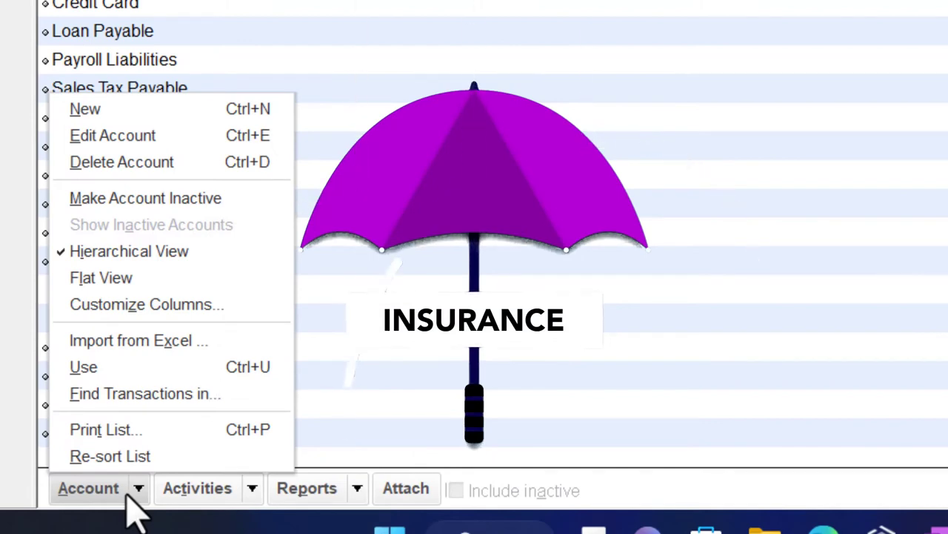
left_click(133, 136)
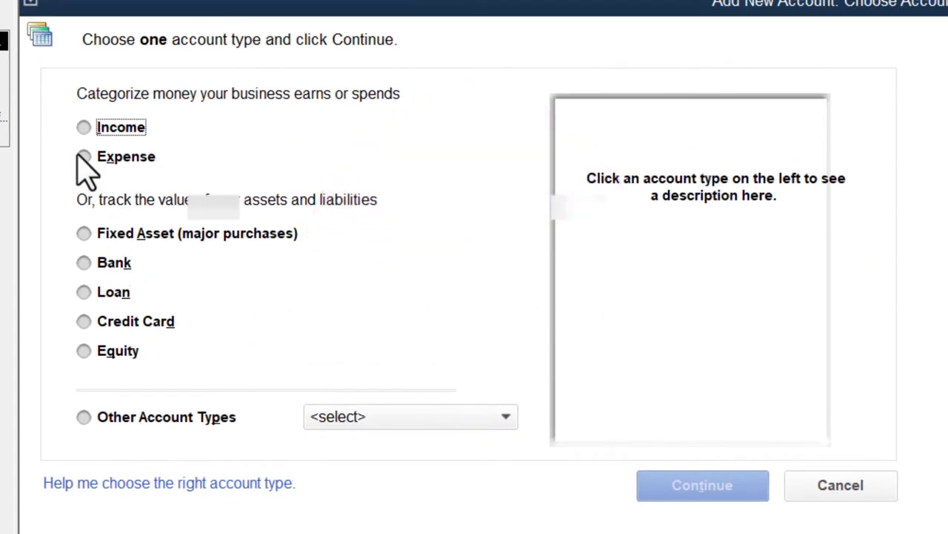
left_click(84, 157)
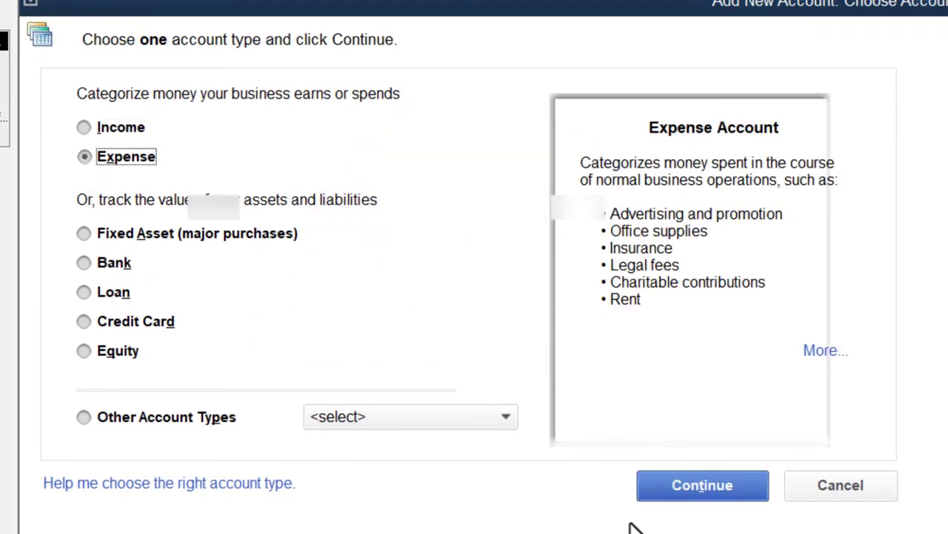
left_click(704, 489)
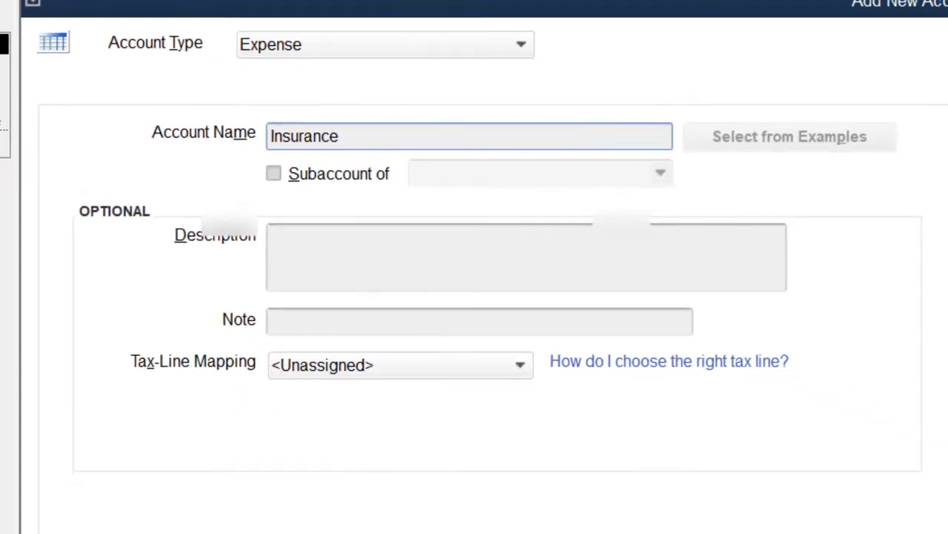
left_click(455, 479)
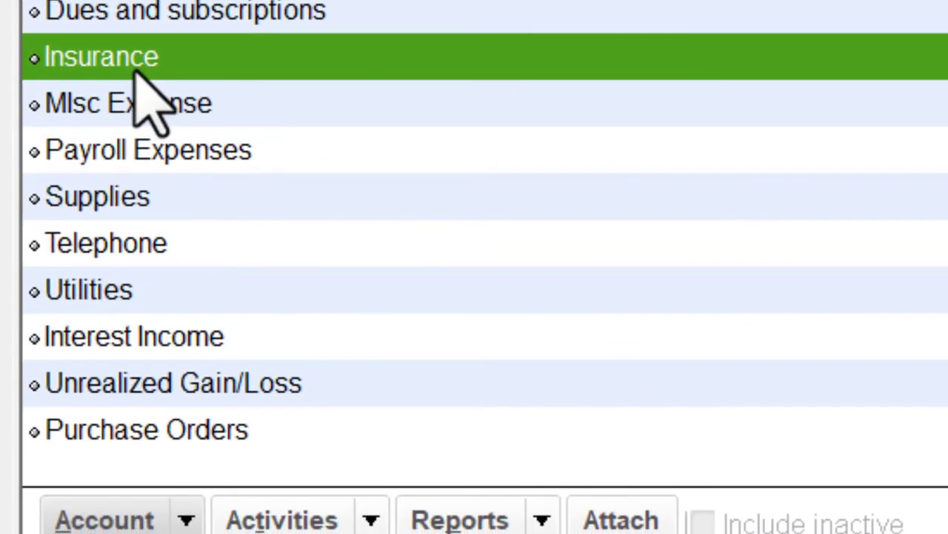
Step: Add another Expense account named Liability Insurance to the Chart of Accounts
left_click(159, 522)
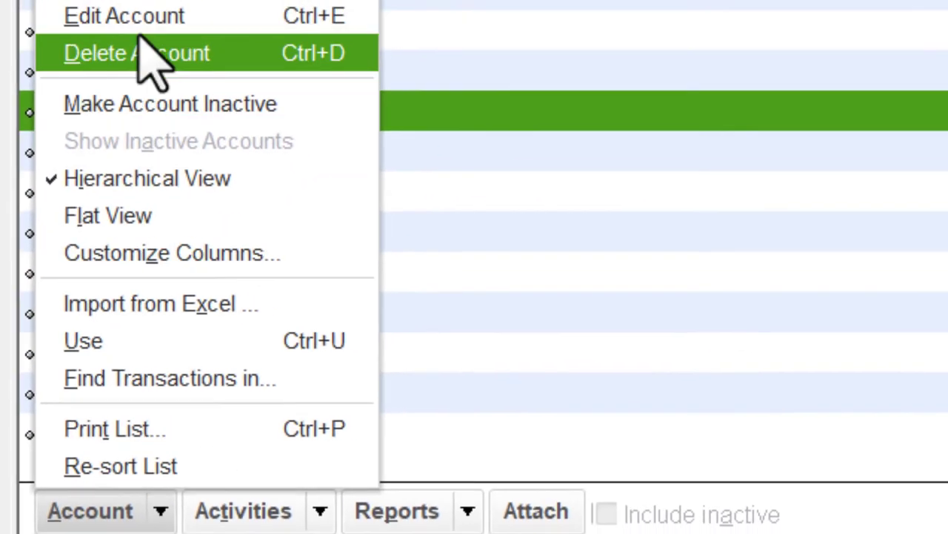
left_click(79, 41)
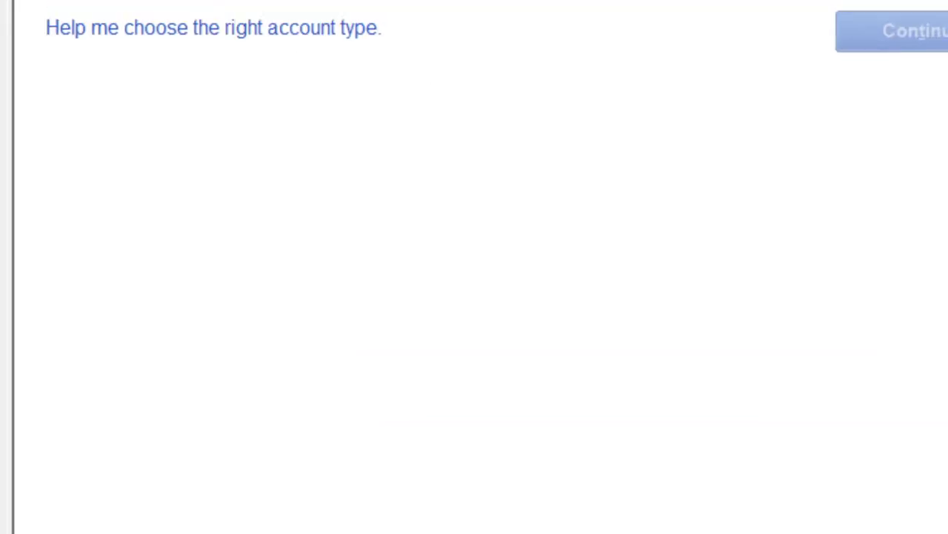
left_click(61, 92)
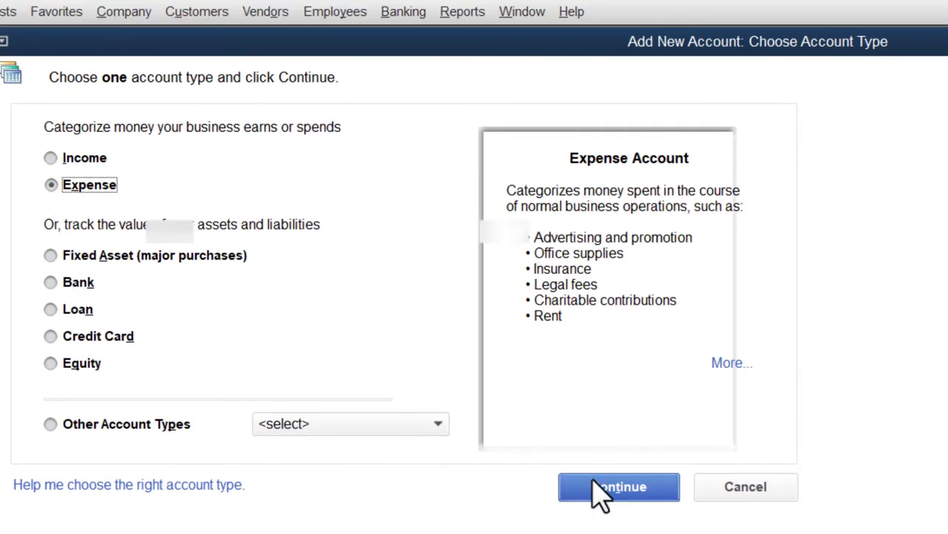
left_click(596, 486)
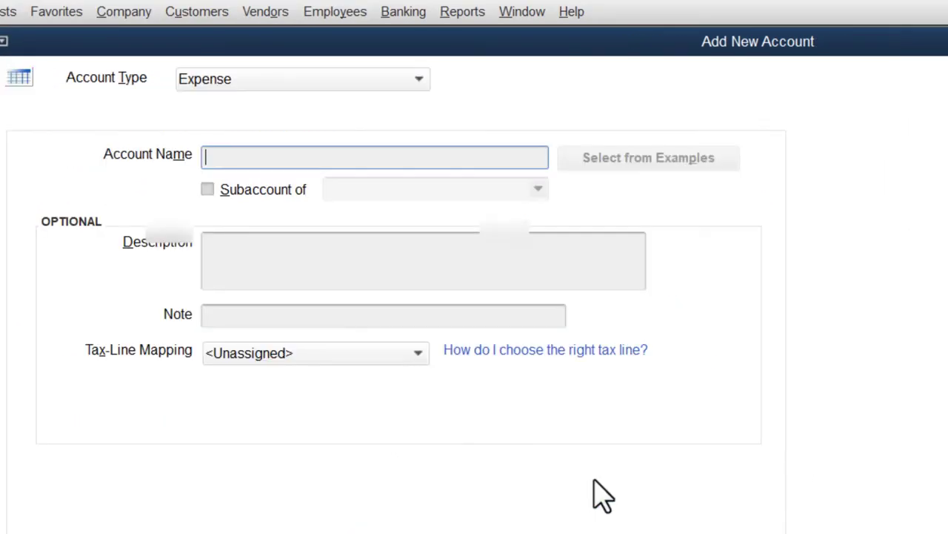
type("Llab")
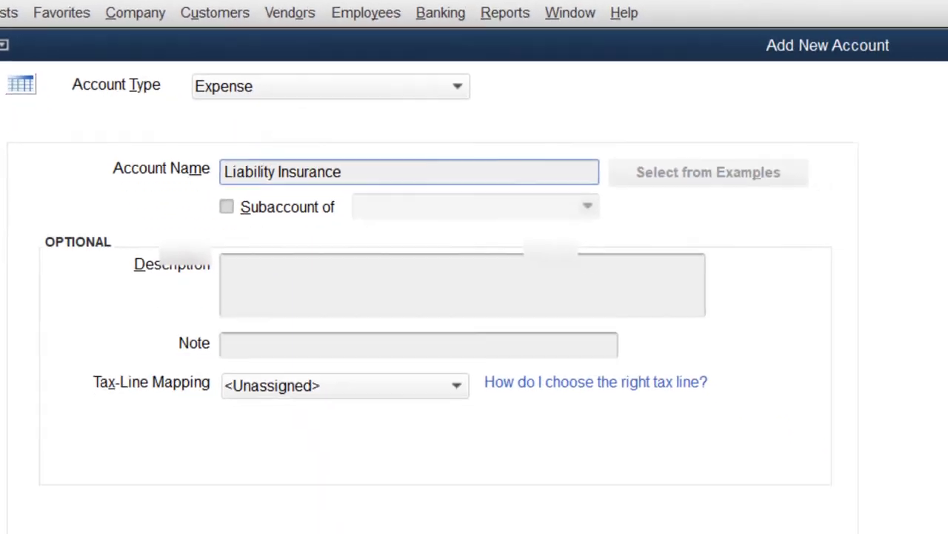
left_click(400, 495)
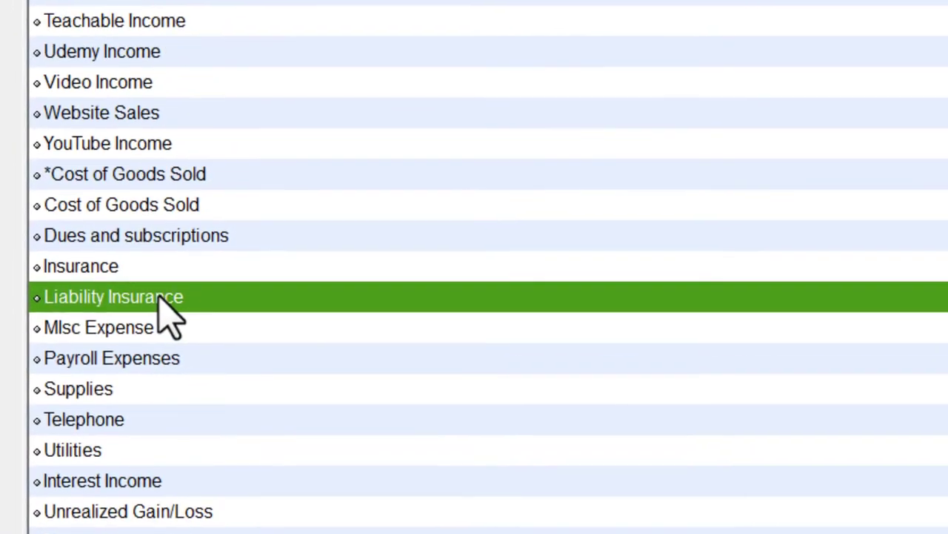
Step: Edit the Liability Insurance account to make it a subaccount of Insurance, and save it
right_click(166, 178)
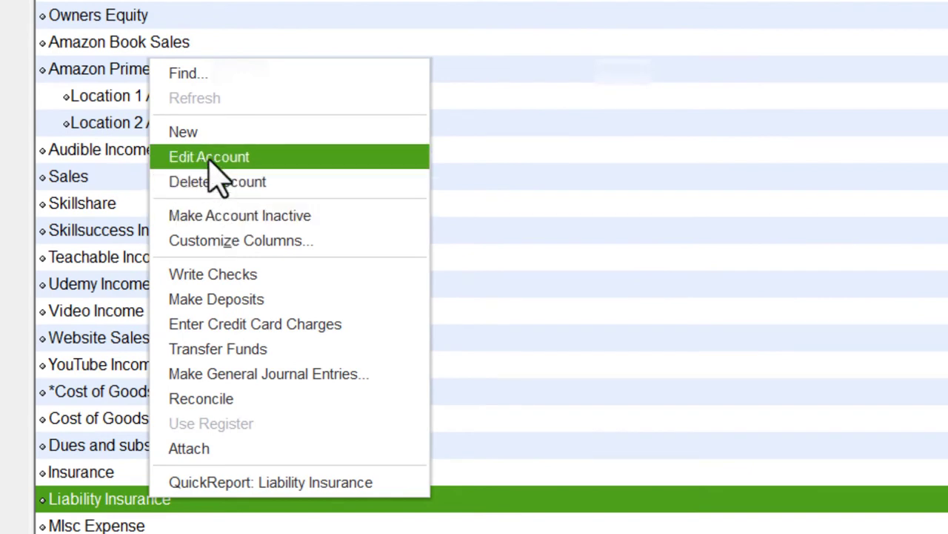
left_click(209, 157)
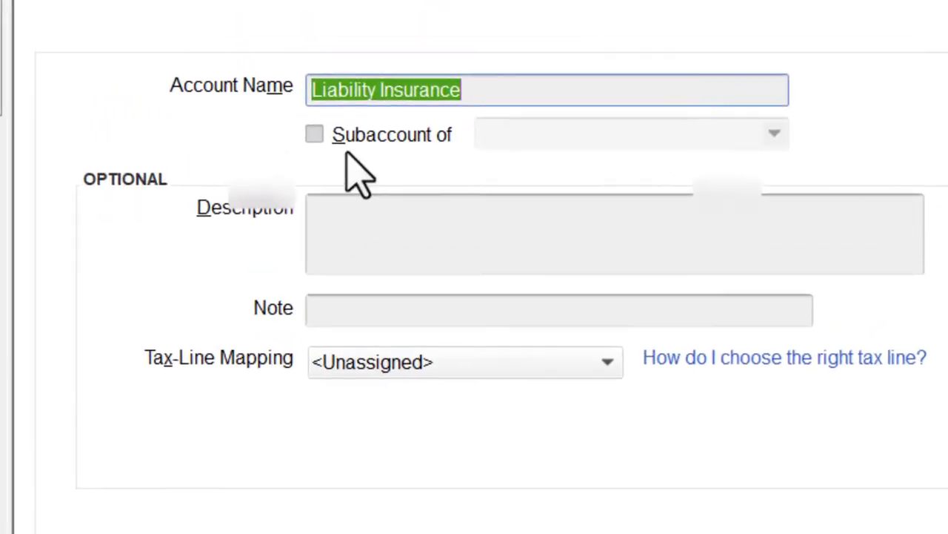
left_click(340, 221)
left_click(572, 224)
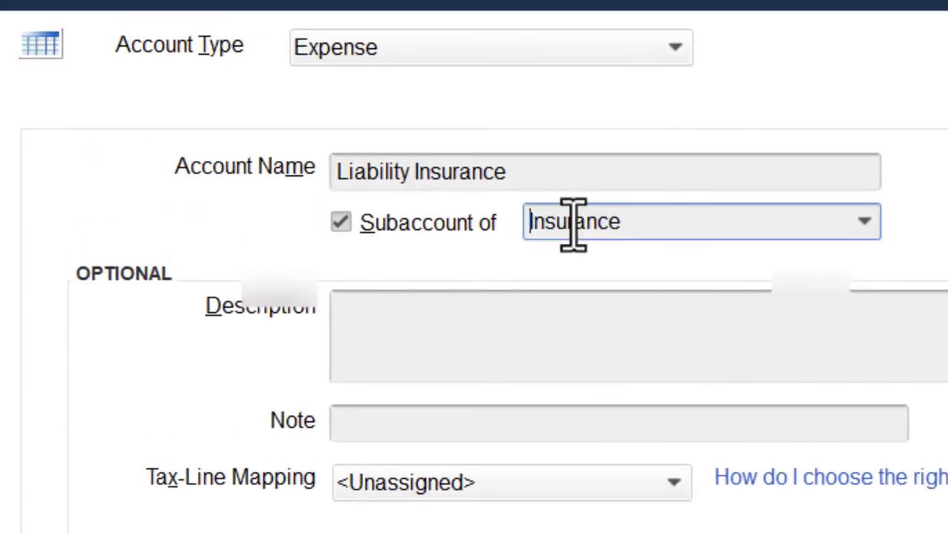
type("Ins")
key("Tab")
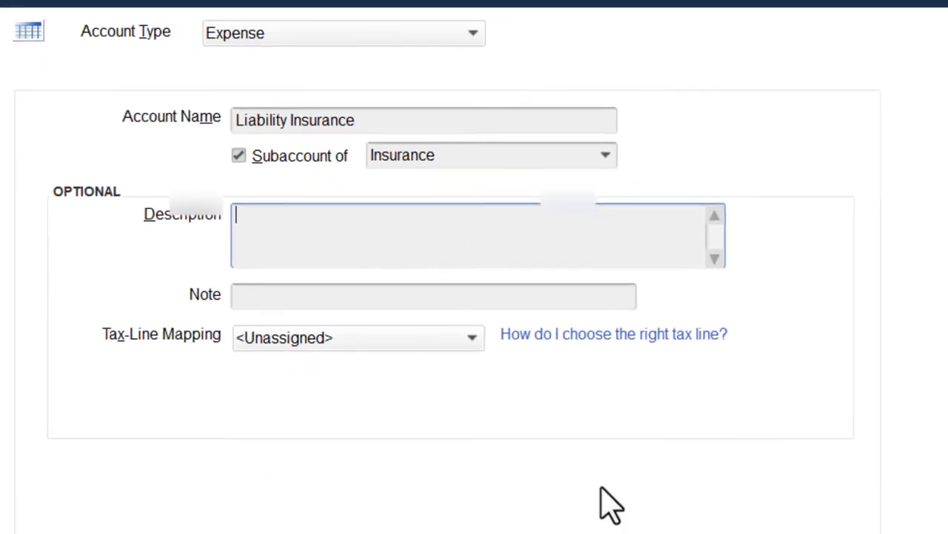
left_click(519, 462)
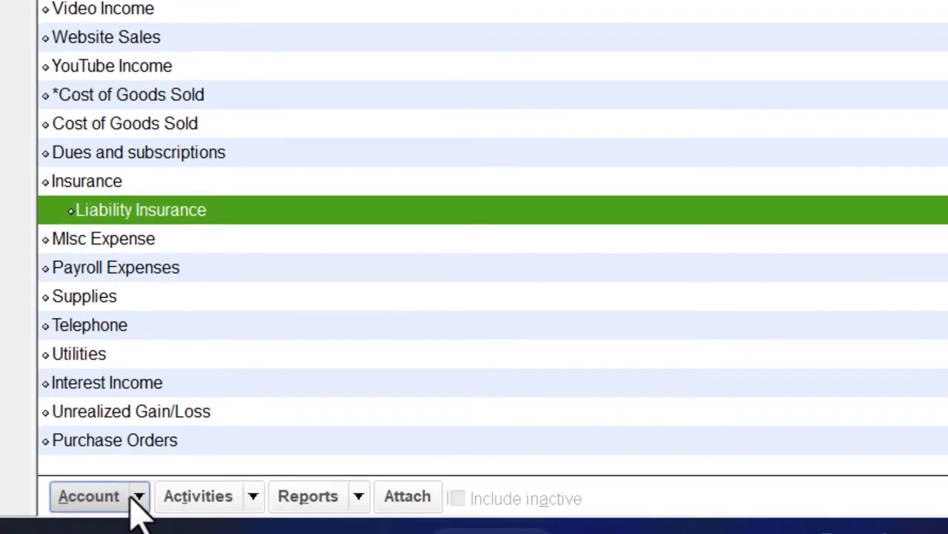
Step: Start a new Expense account in the Chart of Accounts and name it Auto Insurance
left_click(133, 498)
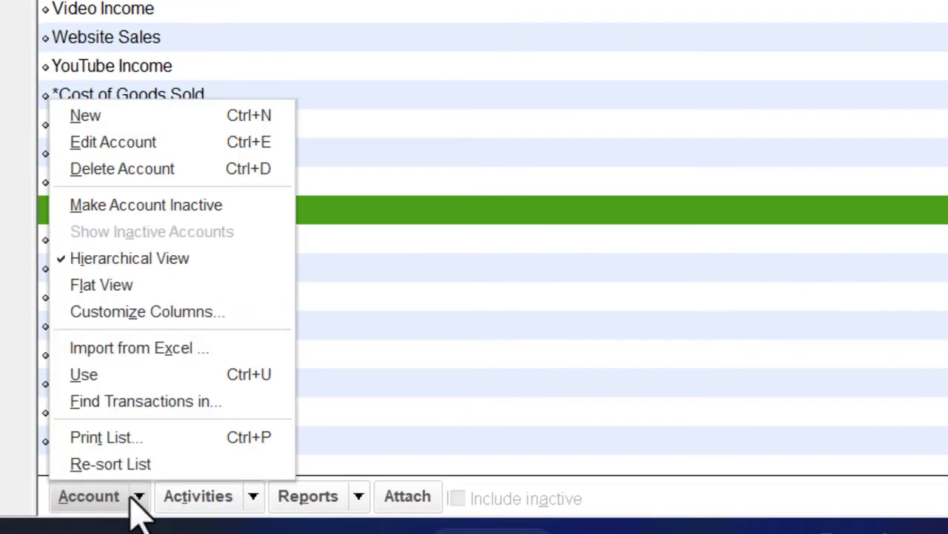
left_click(144, 128)
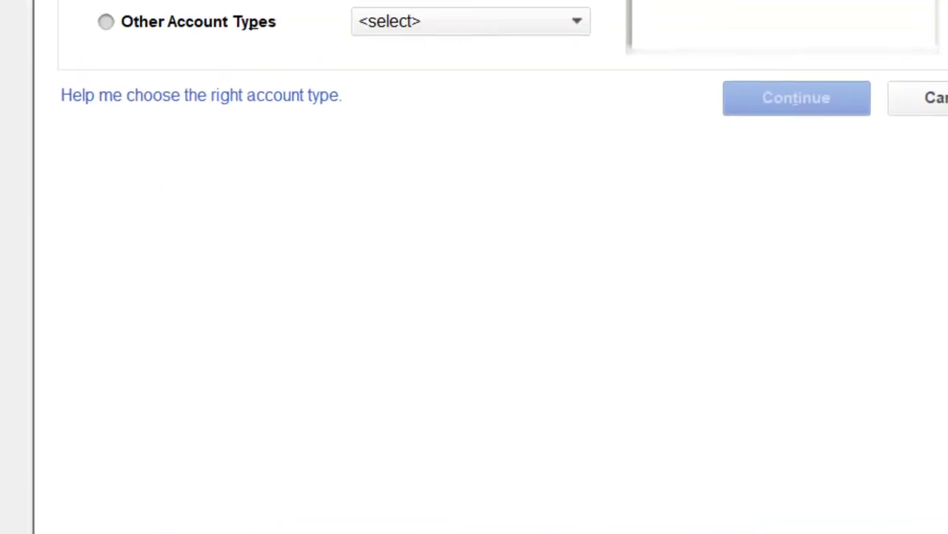
left_click(102, 64)
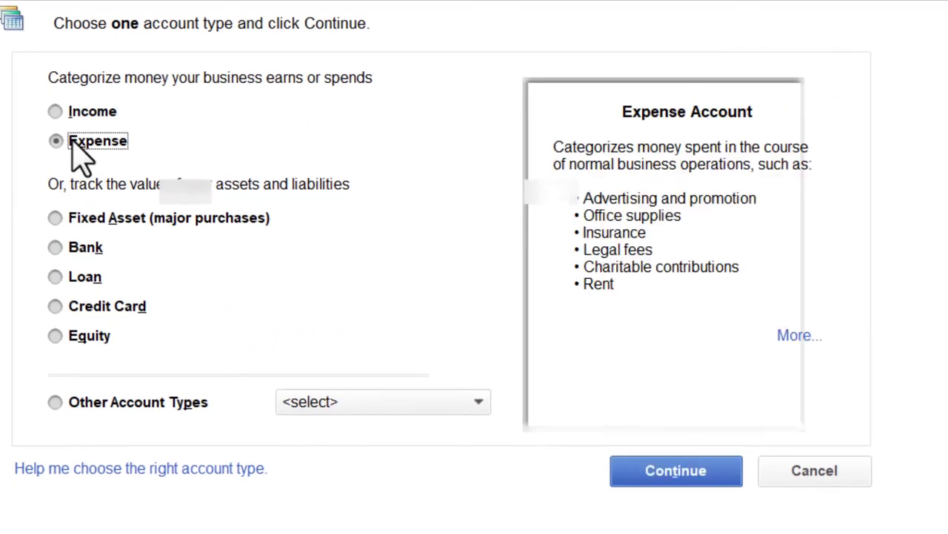
left_click(658, 478)
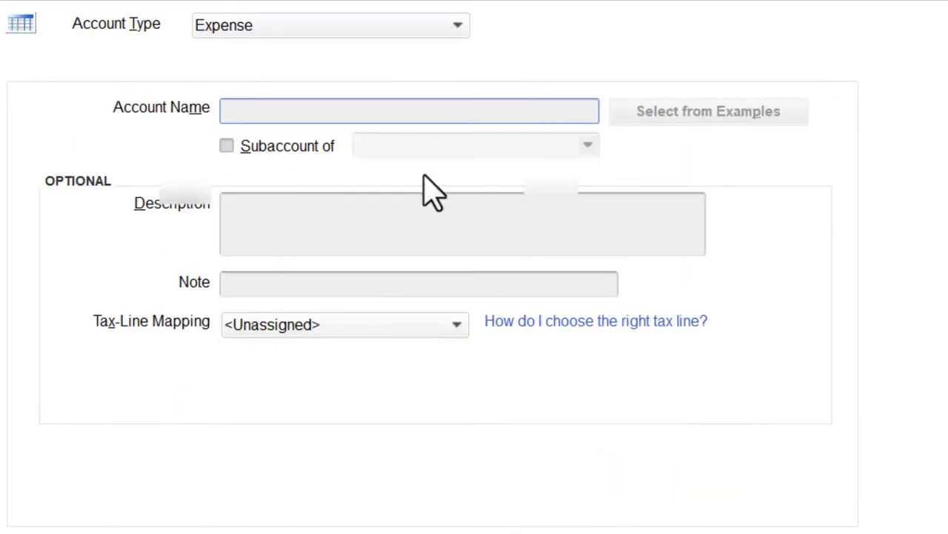
type("Auto In")
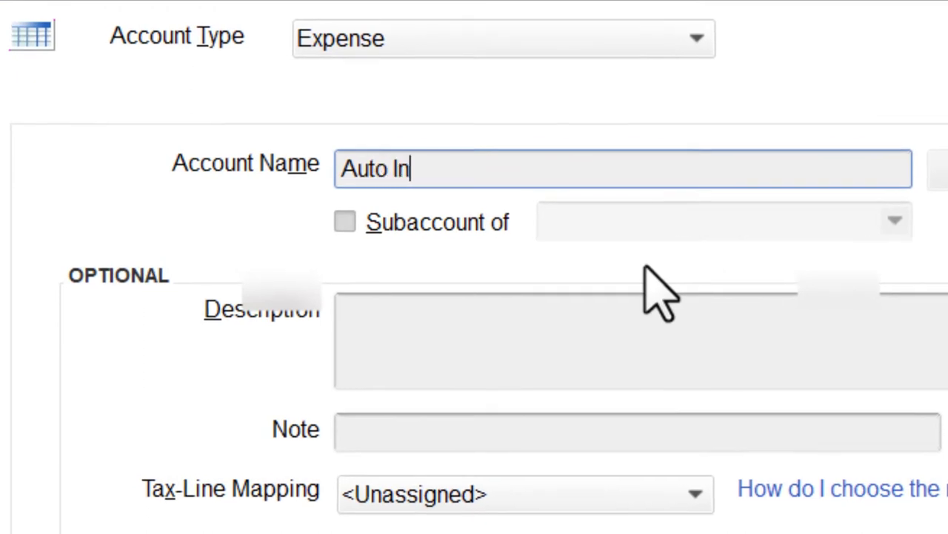
type("surance")
key("Tab")
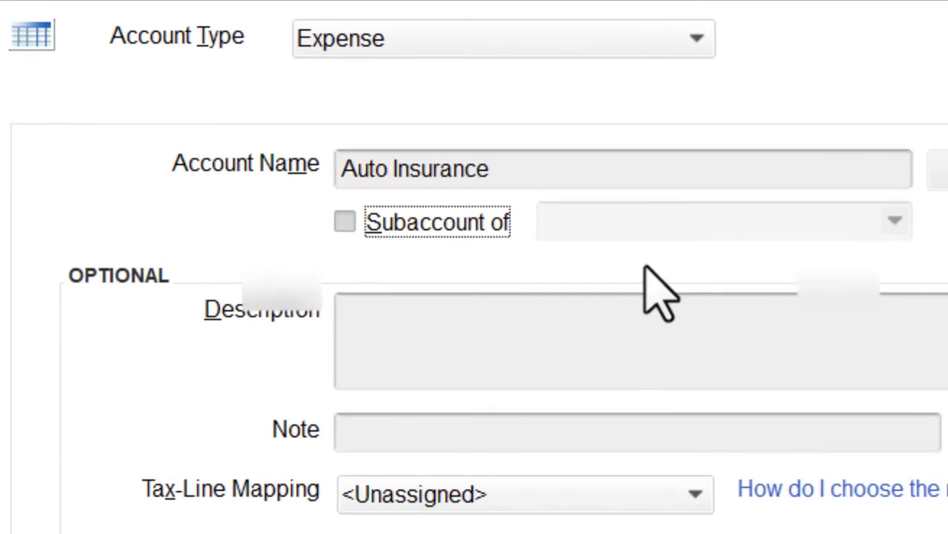
Step: Make the new Auto Insurance account a subaccount of Insurance and save it
left_click(378, 226)
left_click(678, 220)
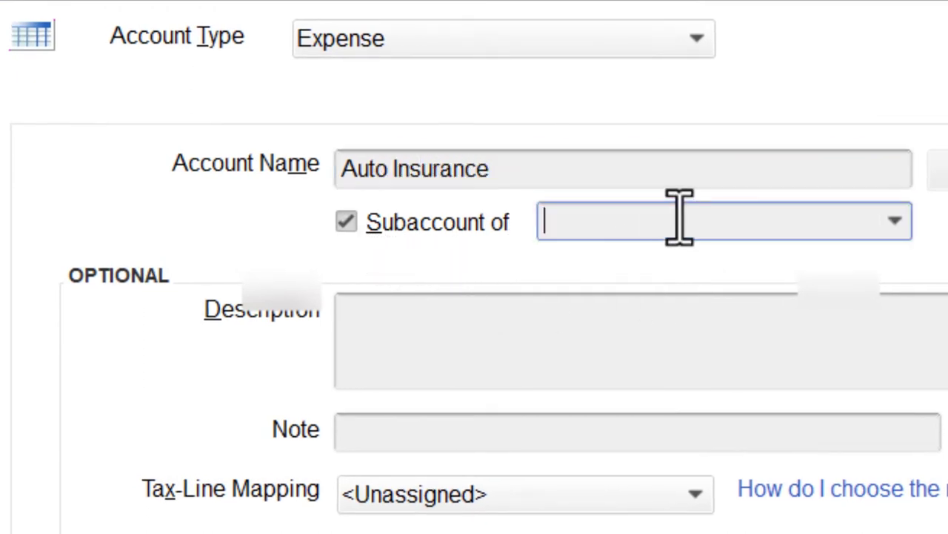
type("Insurance")
key("Tab")
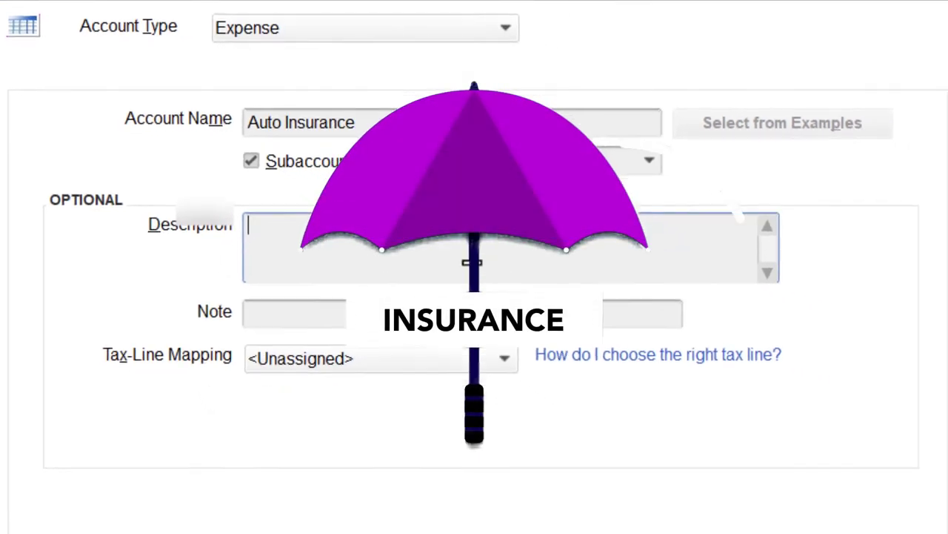
left_click(411, 445)
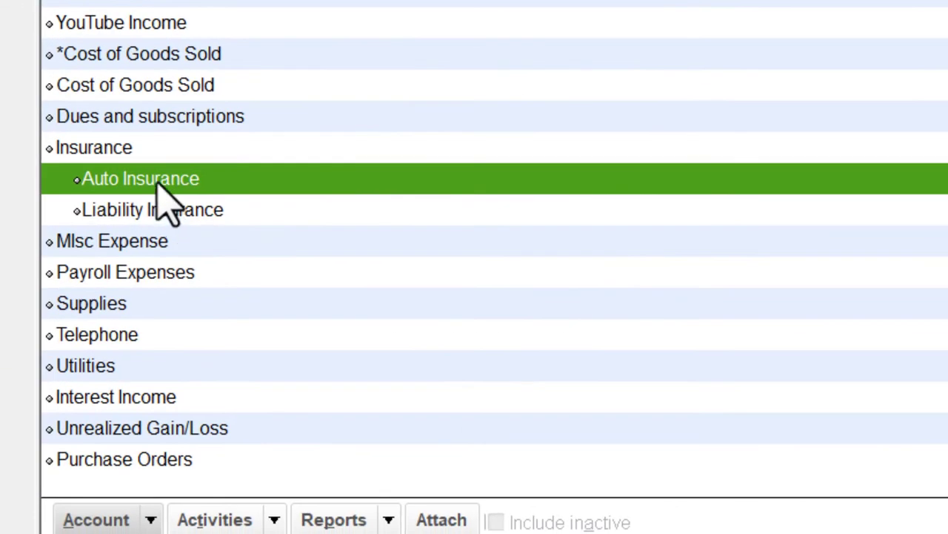
left_click(132, 245)
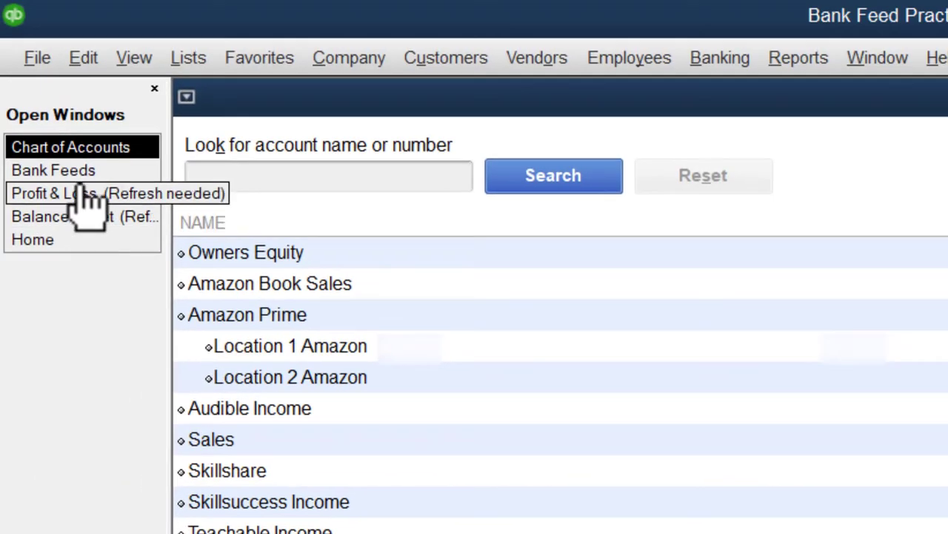
Step: In Bank Feeds, sort by Downloaded as and set the PRIMERICA LIFE INS. PREM check to payee Primerica Life and account Insurance:Liability Insurance
left_click(85, 171)
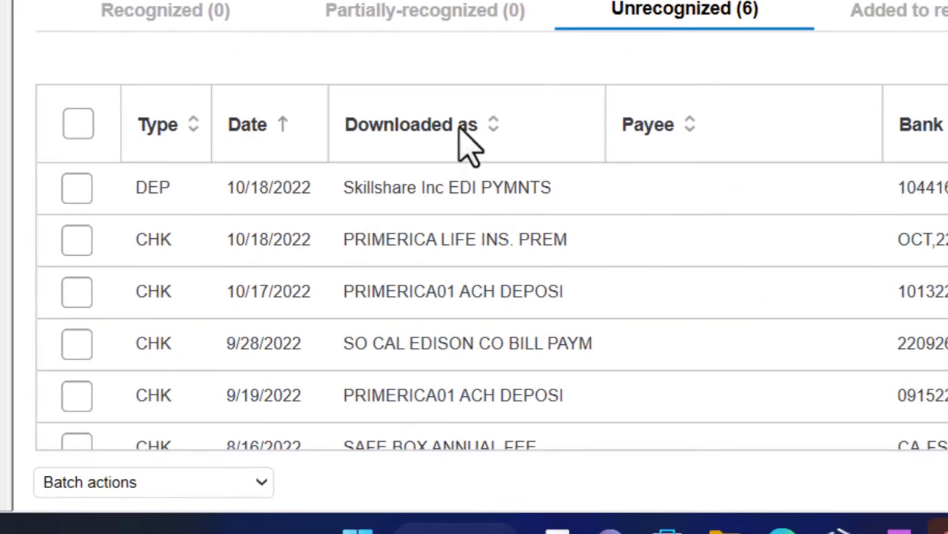
left_click(461, 130)
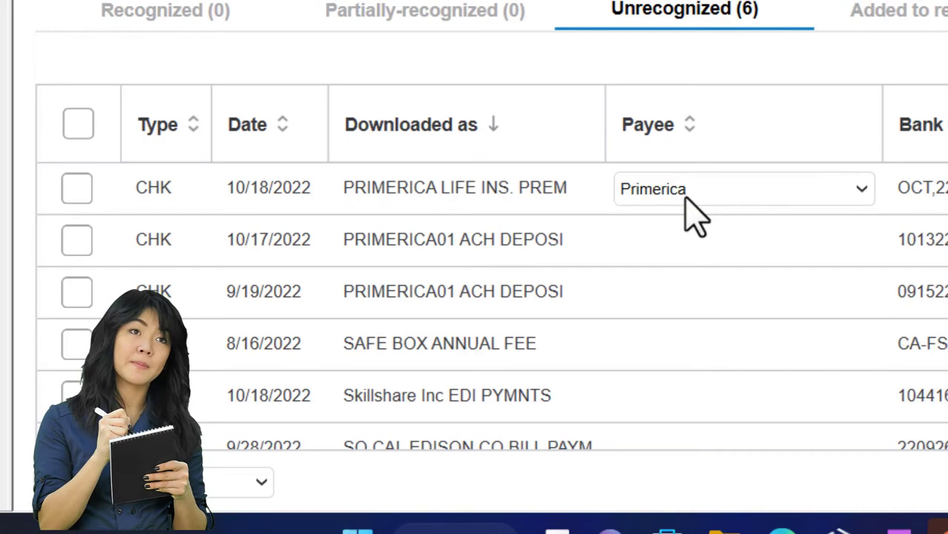
key("Tab")
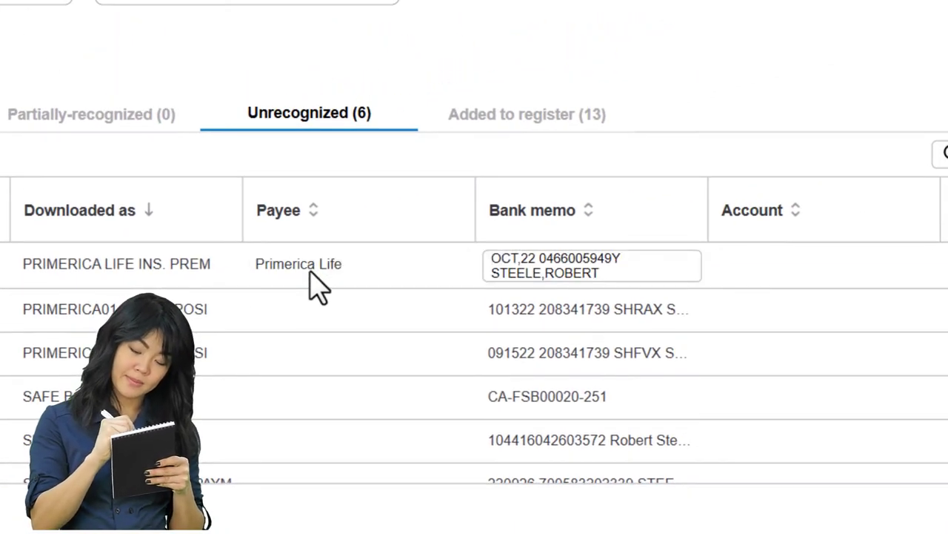
key("Tab")
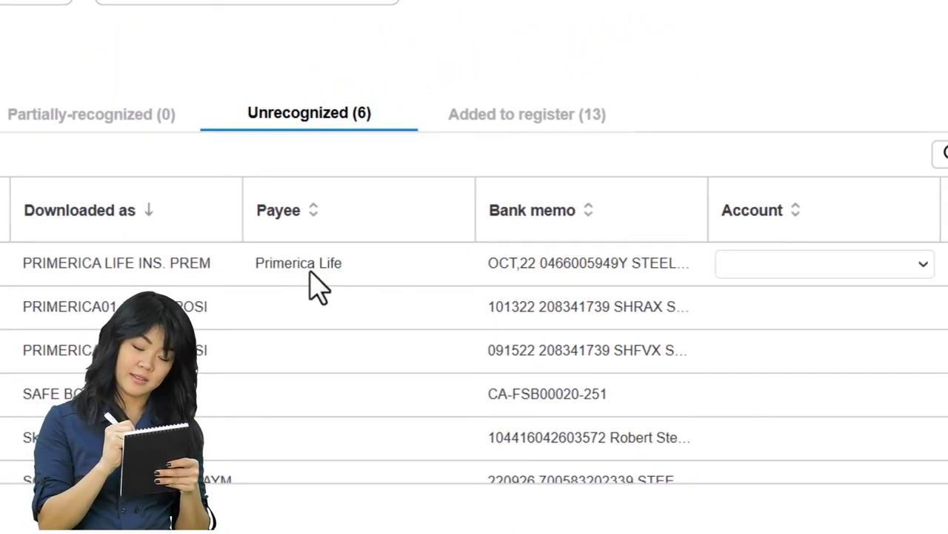
type("L")
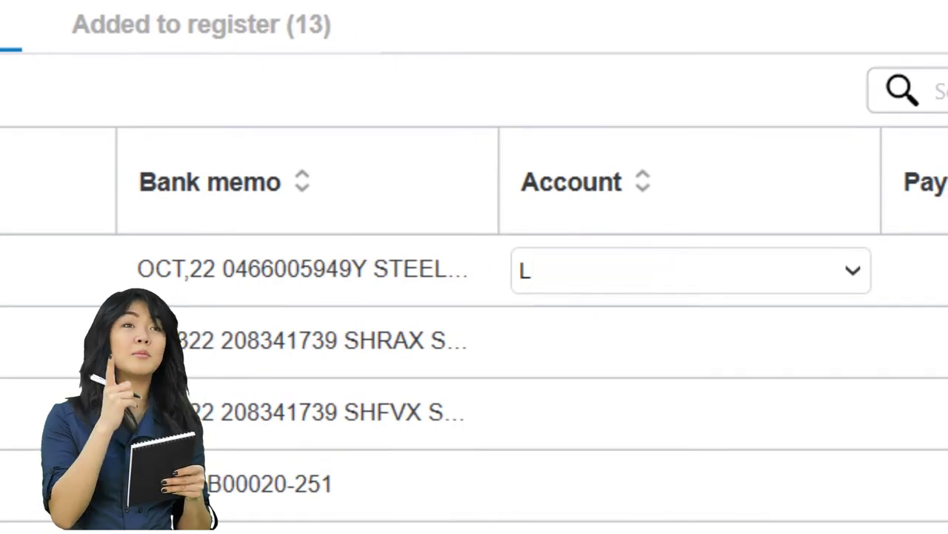
type("Liability Insurance")
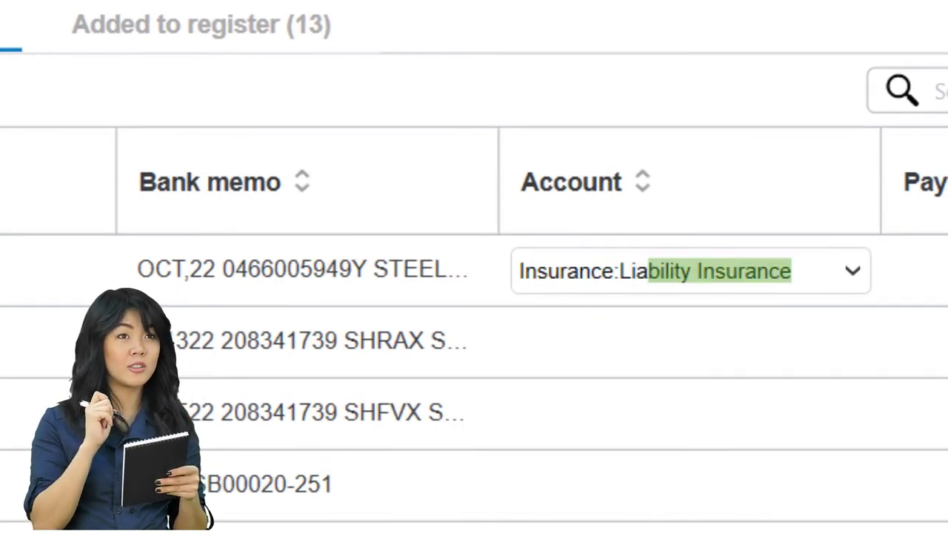
key("Tab")
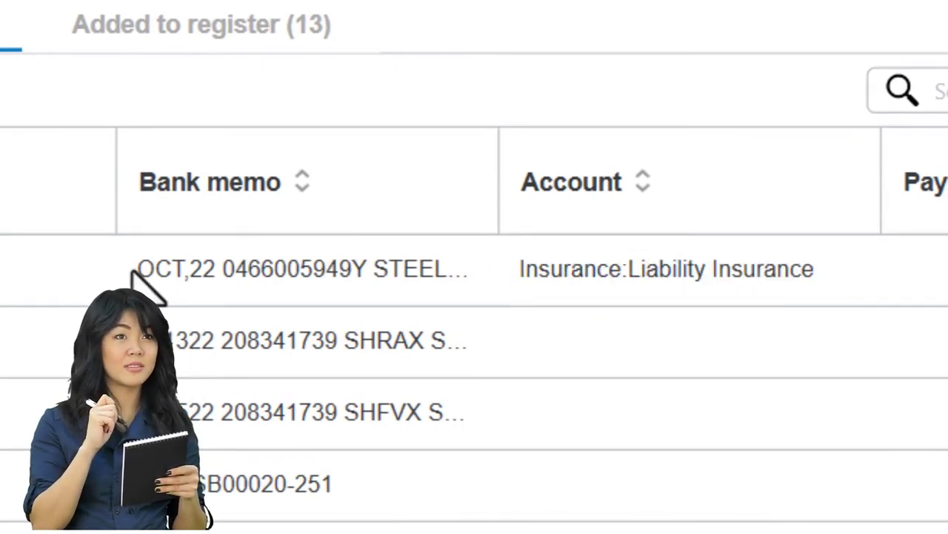
Step: Open more details for the Primerica Life check and create a rule from this transaction named Primerica Life
left_click(902, 235)
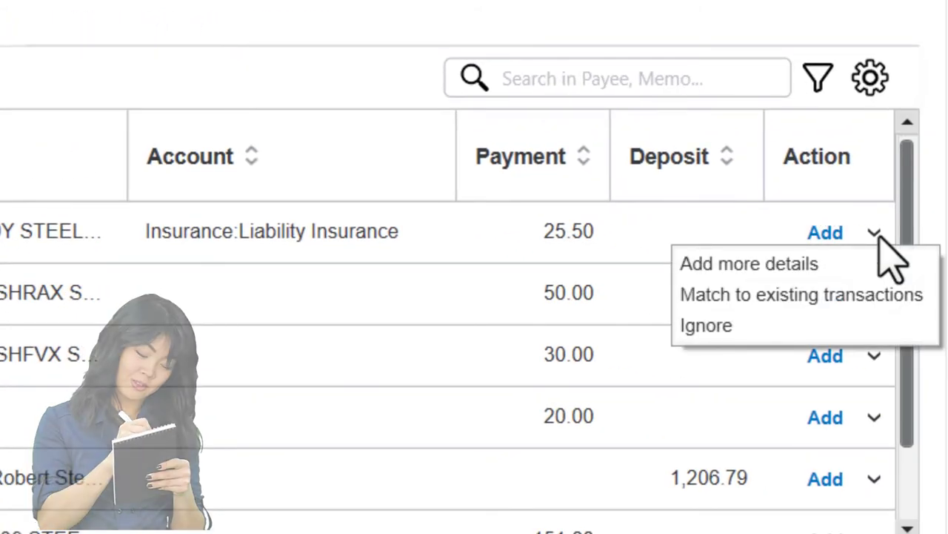
left_click(784, 264)
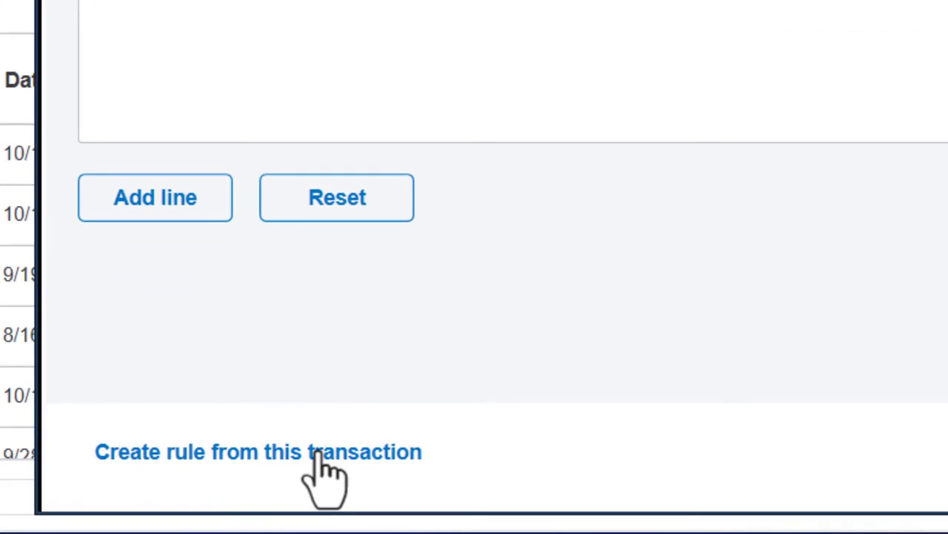
left_click(324, 453)
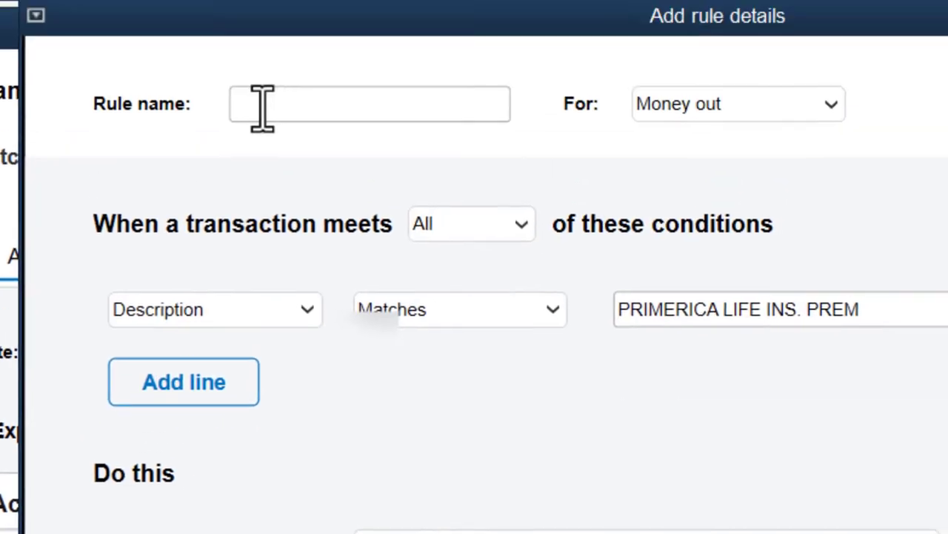
left_click(260, 106)
type("Primerica Life")
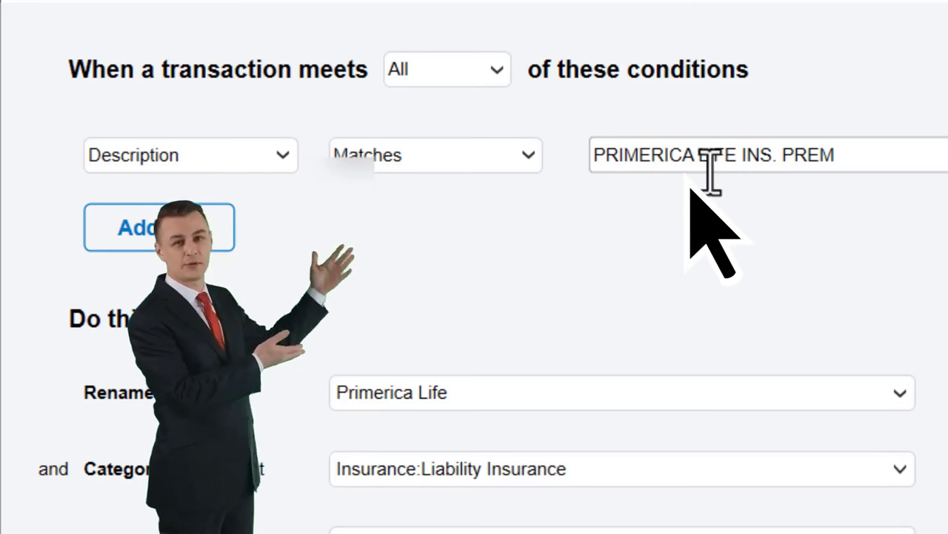
Step: Change the rule's description condition to Contains, shorten its match text, save the rule, and add the transaction to the register
left_click(697, 165)
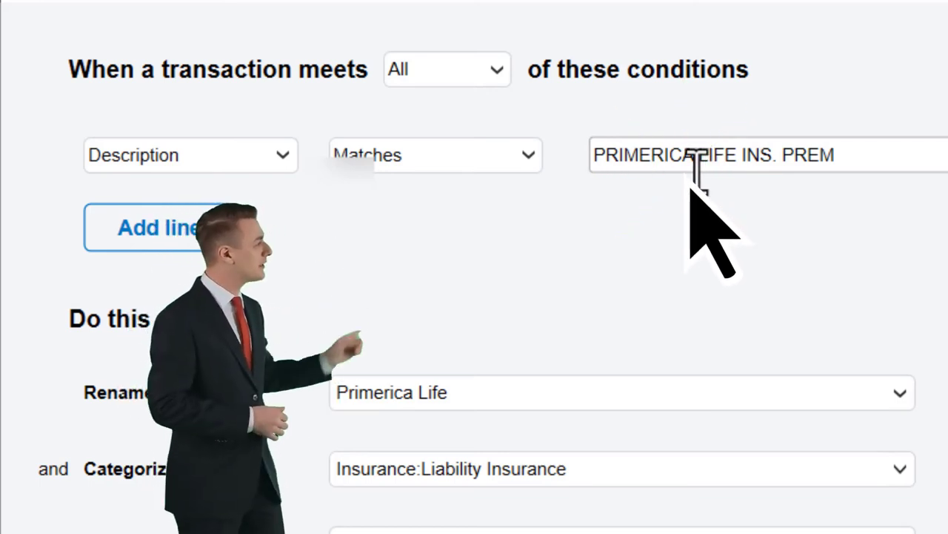
left_click(257, 160)
left_click(388, 169)
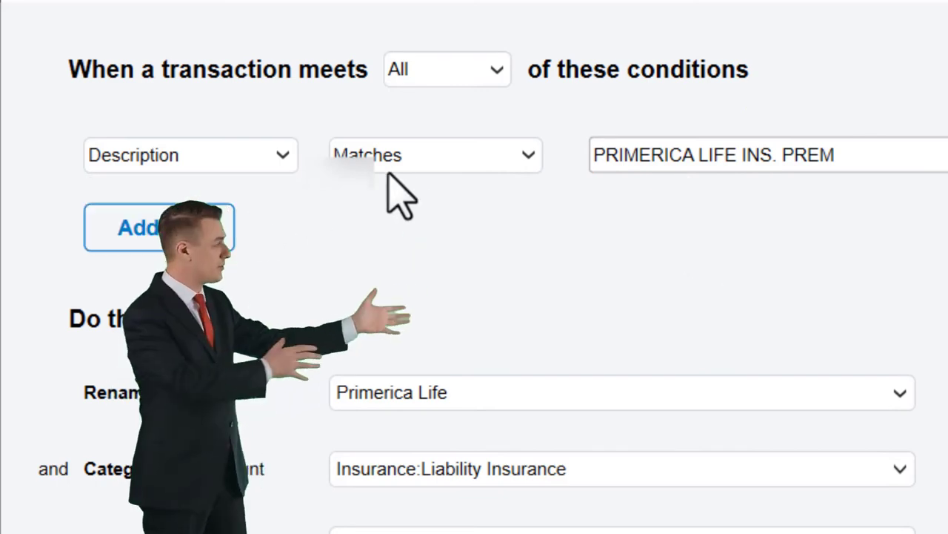
left_click(415, 159)
left_click(415, 223)
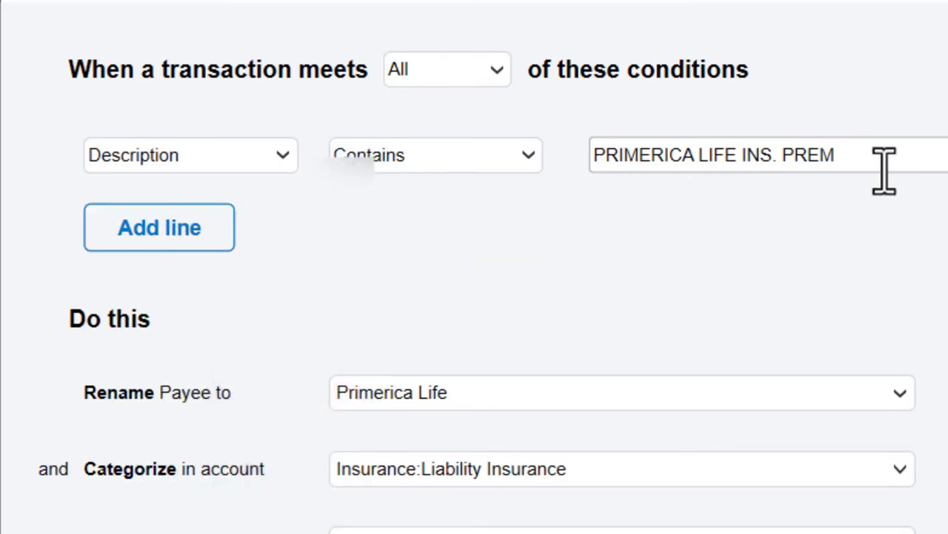
key("BackSpace")
key("BackSpace")
key("BackSpace")
key("BackSpace")
key("BackSpace")
key("BackSpace")
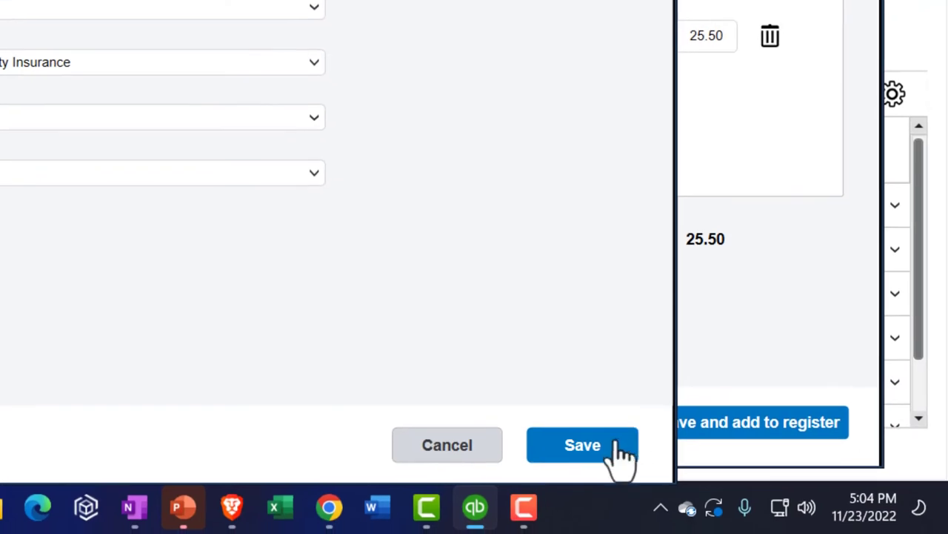
left_click(618, 458)
left_click(693, 433)
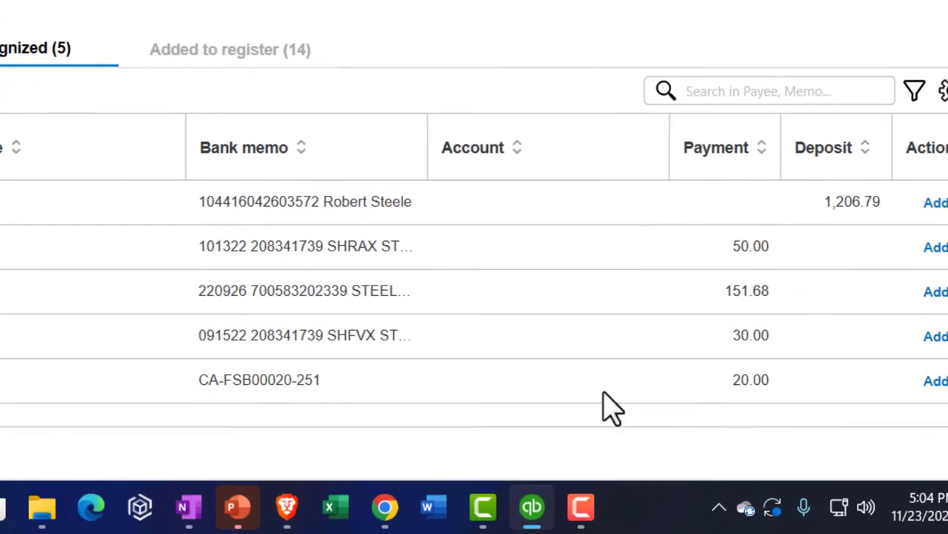
Step: Sort the remaining unrecognized transactions by Downloaded as and check the existing Primerica names in the Vendor Center
left_click(367, 123)
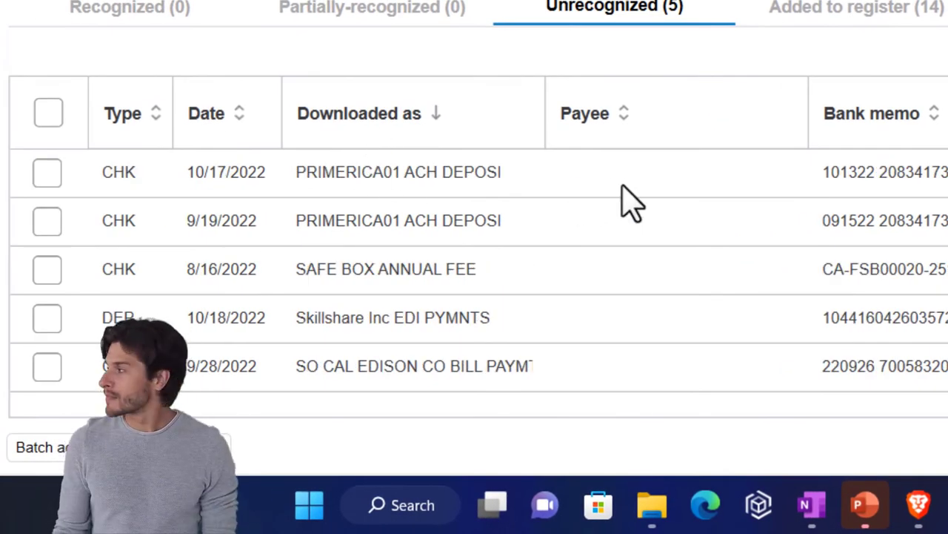
left_click(655, 174)
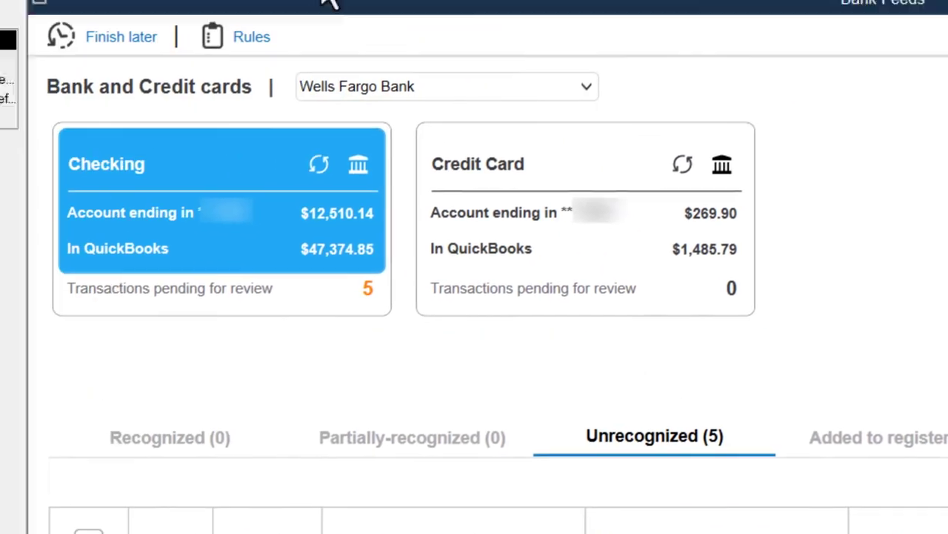
left_click(451, 48)
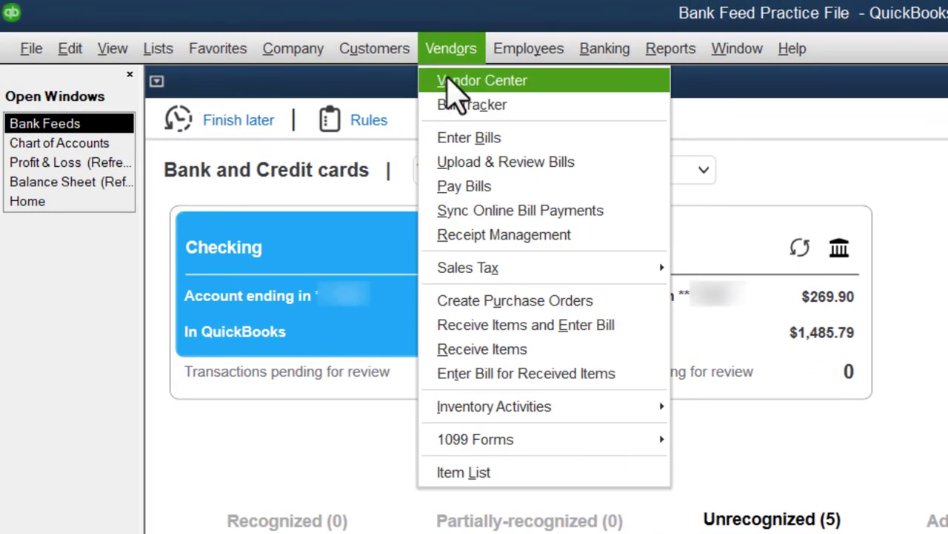
left_click(448, 80)
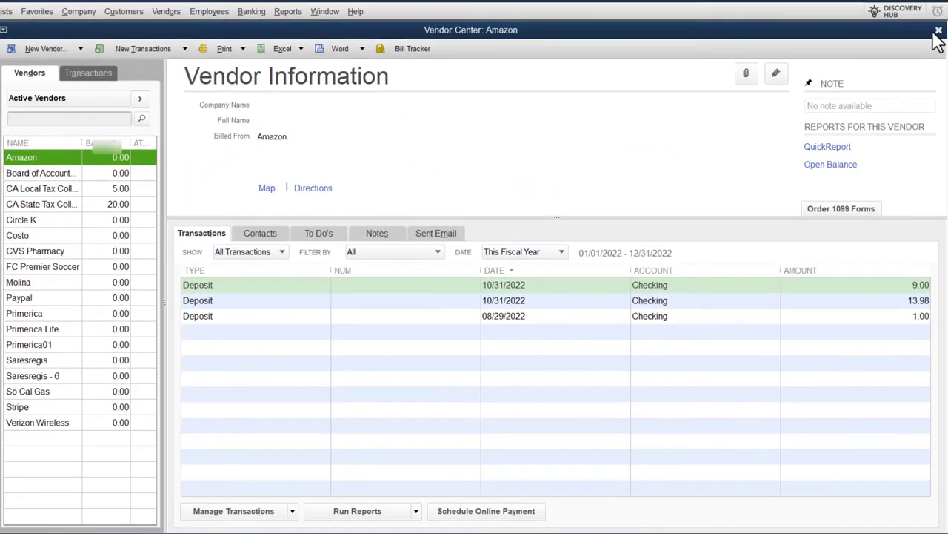
left_click(938, 31)
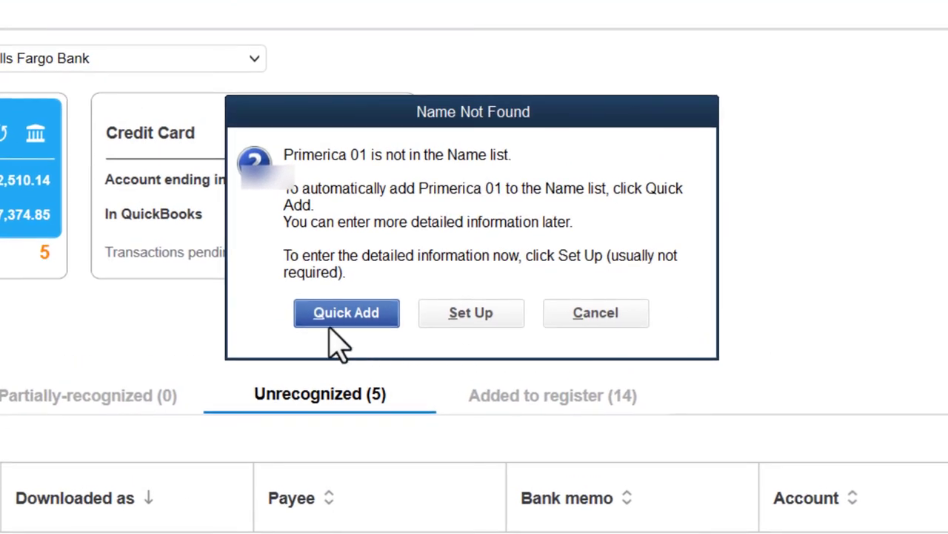
Step: Quick-add Primerica 01 as the vendor for the 10/17/2022 PRIMERICA01 ACH DEPOSI check and assign it to Insurance:Auto Insurance
left_click(345, 313)
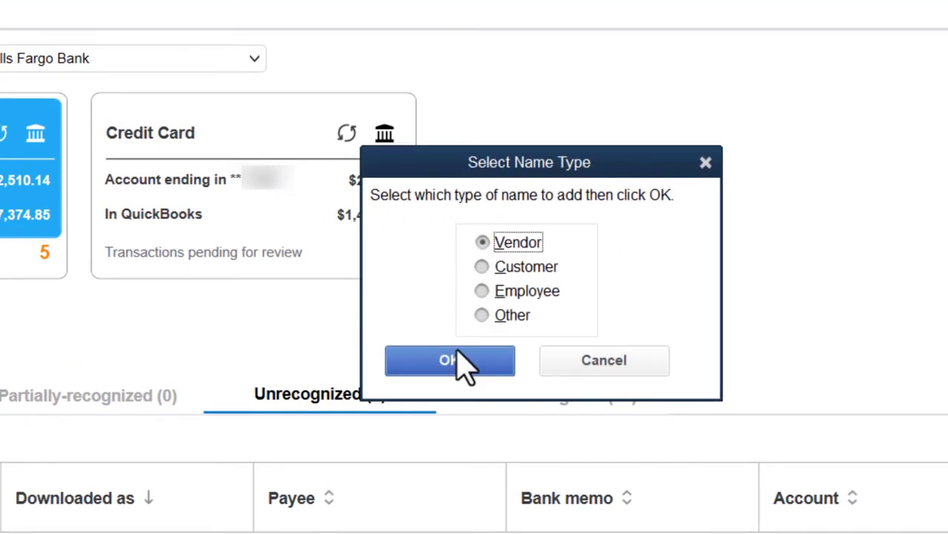
left_click(464, 363)
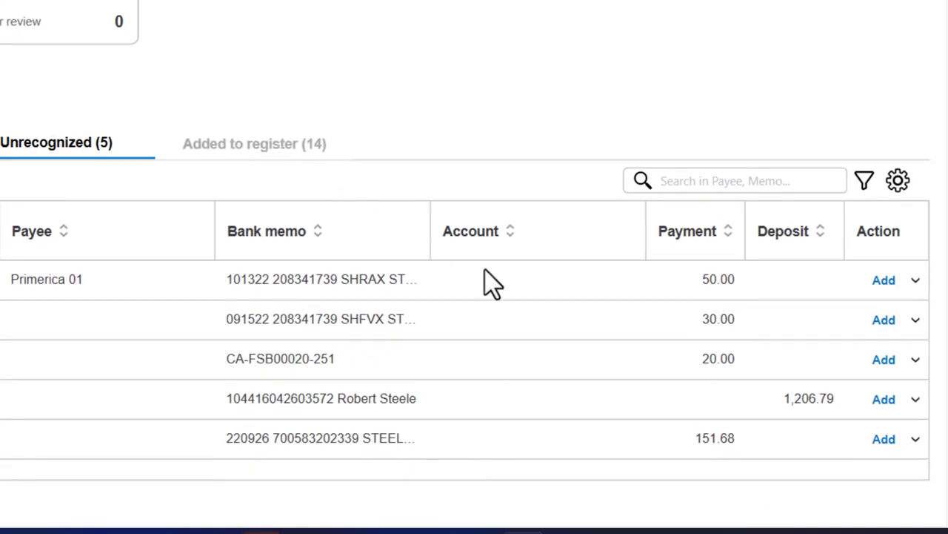
left_click(486, 289)
type("Au")
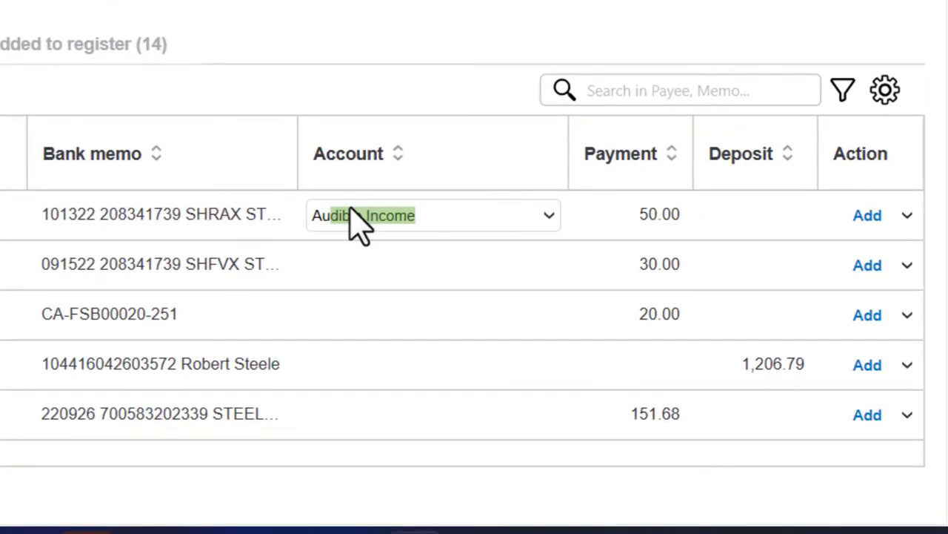
type("to")
key("Tab")
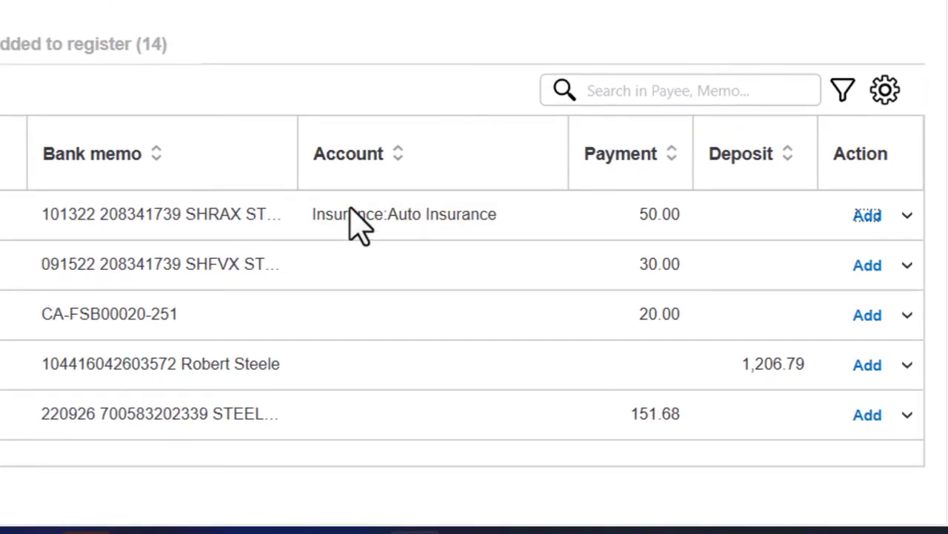
Step: Open more details for the 10/17/2022 PRIMERICA01 check and create a rule from this transaction named Primerica 01
left_click(909, 215)
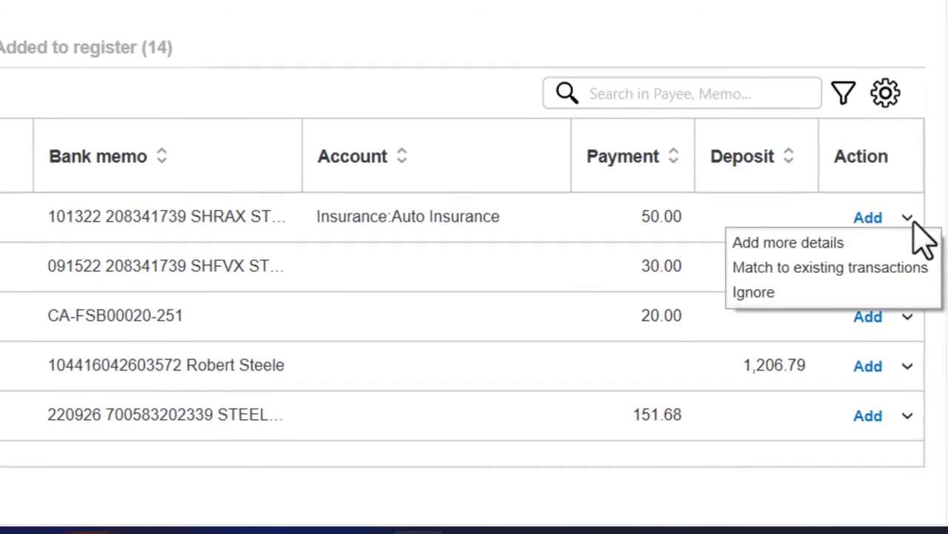
left_click(815, 240)
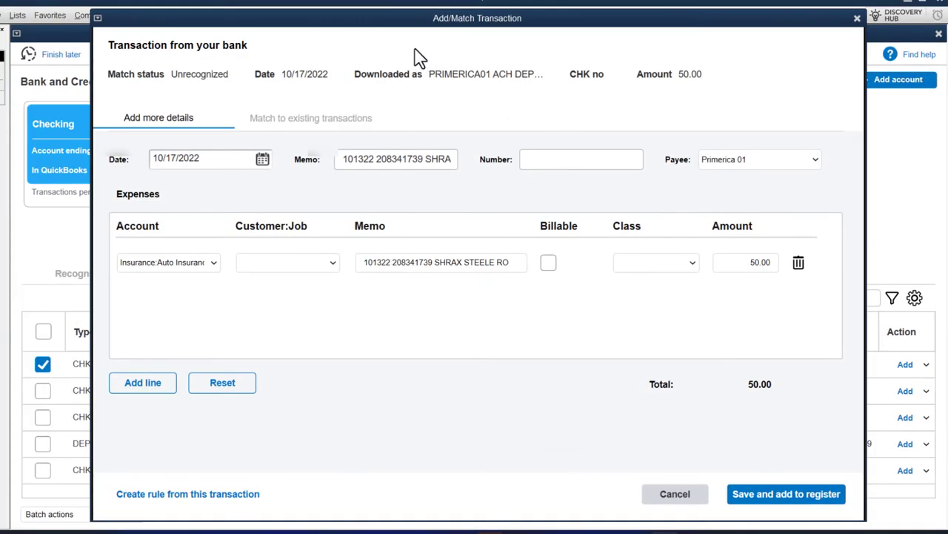
left_click_drag(389, 24, 445, 30)
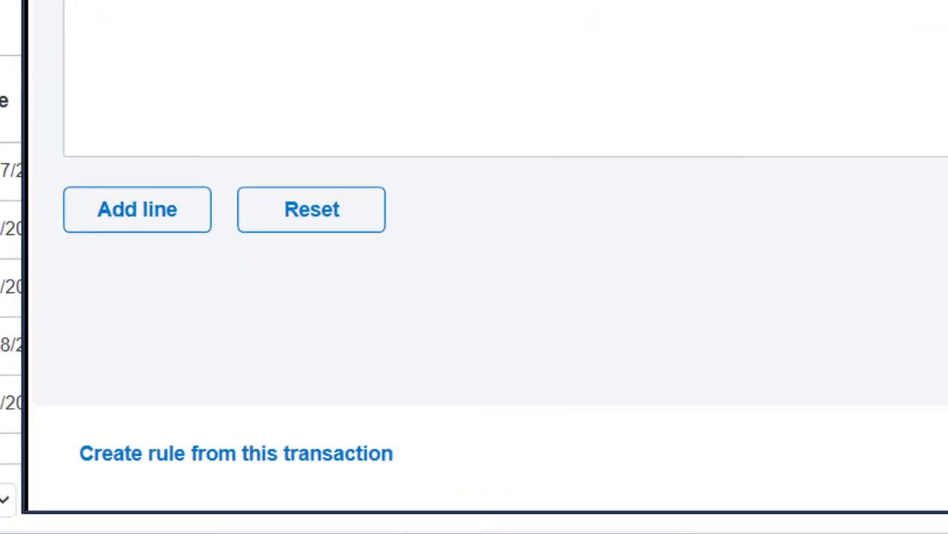
left_click(331, 453)
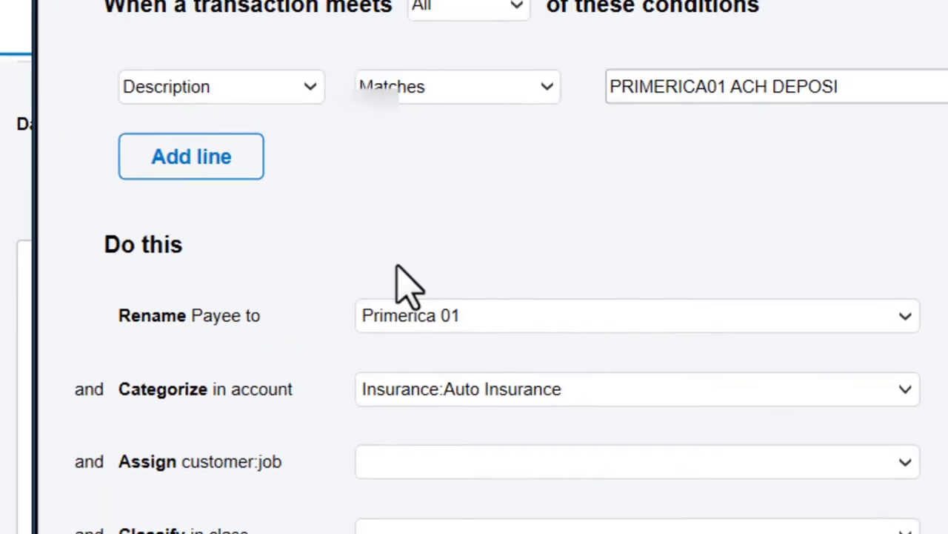
type("Primerica 01")
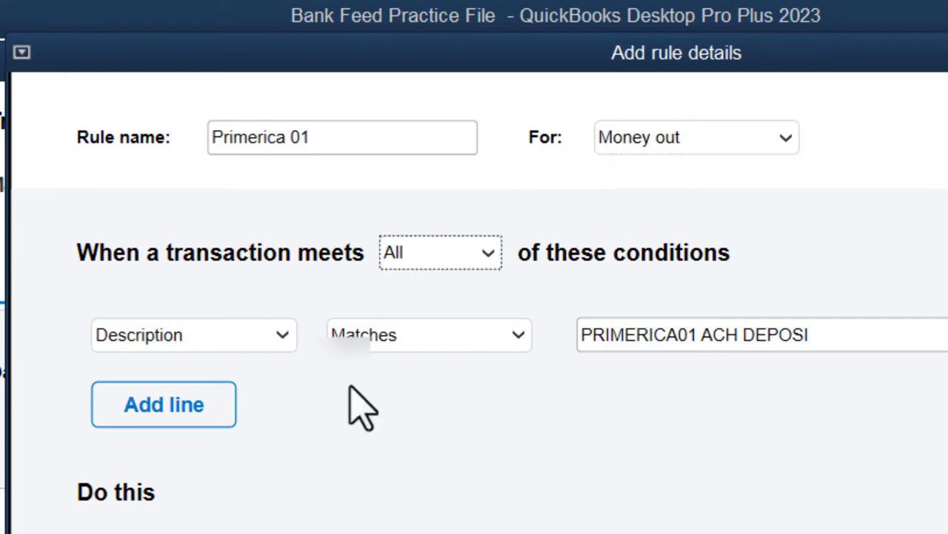
Step: Change the rule's description condition to Contains, shorten its match text to PRIMERICA01, and save the rule
left_click(434, 352)
key("Escape")
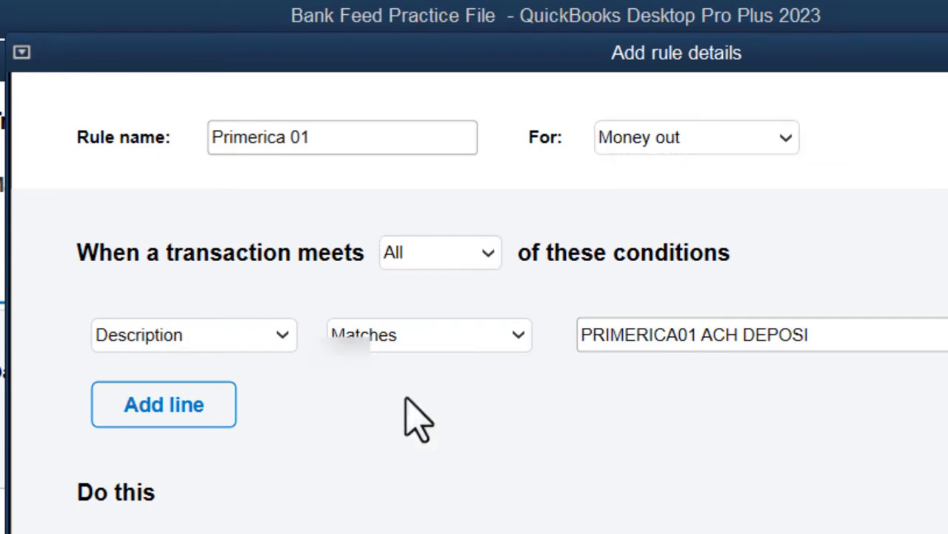
key("BackSpace")
key("BackSpace")
key("BackSpace")
key("BackSpace")
key("BackSpace")
key("BackSpace")
key("BackSpace")
key("BackSpace")
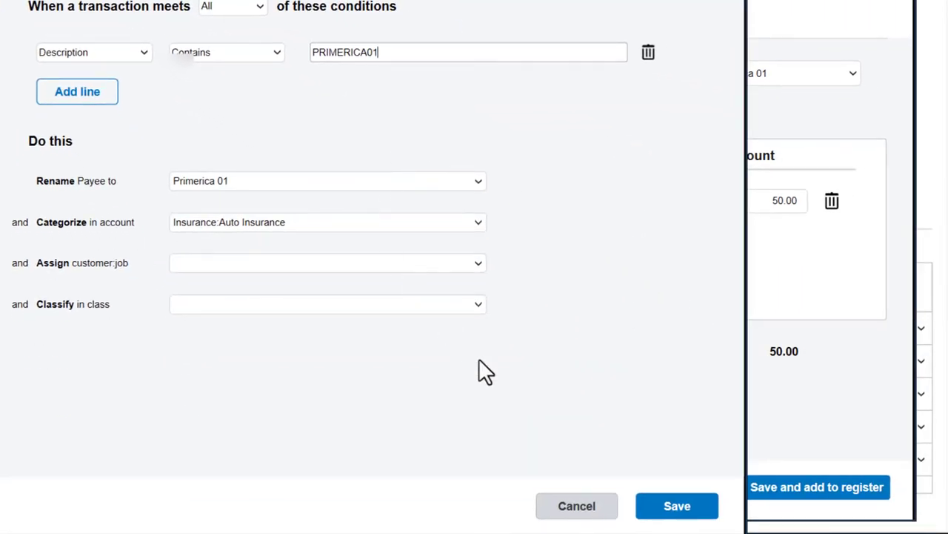
left_click(677, 507)
Step: Save the 10/17/2022 transaction to the register, and add the recognized 9/19/2022 Primerica 01 transaction as well
left_click(815, 487)
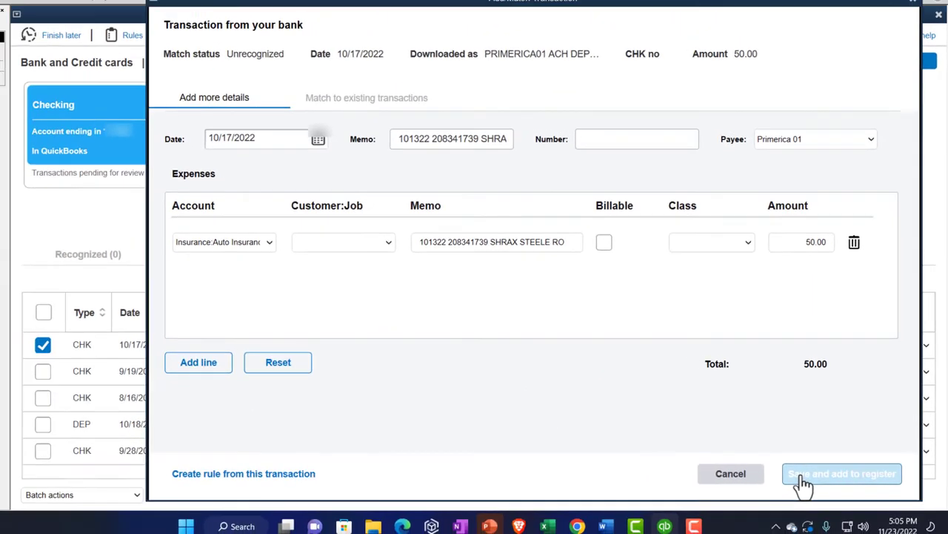
left_click(148, 267)
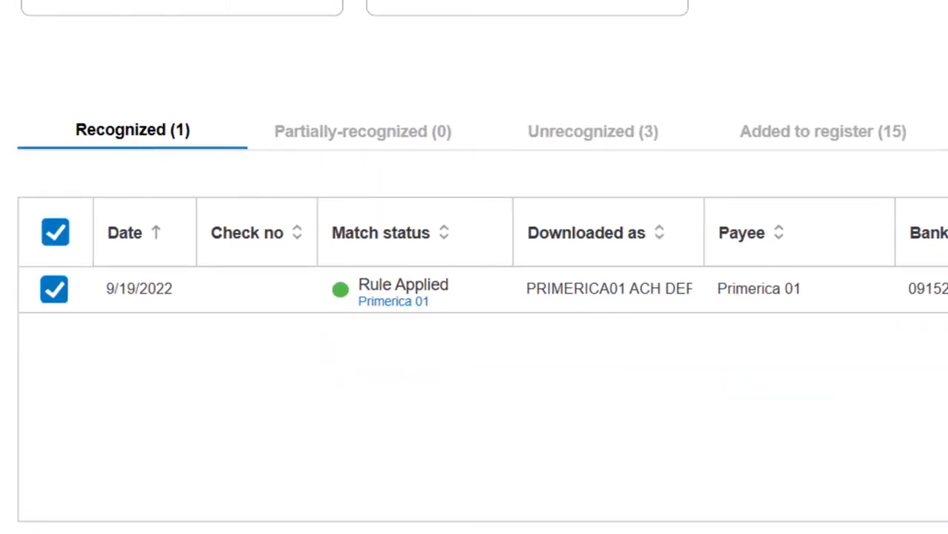
left_click(881, 276)
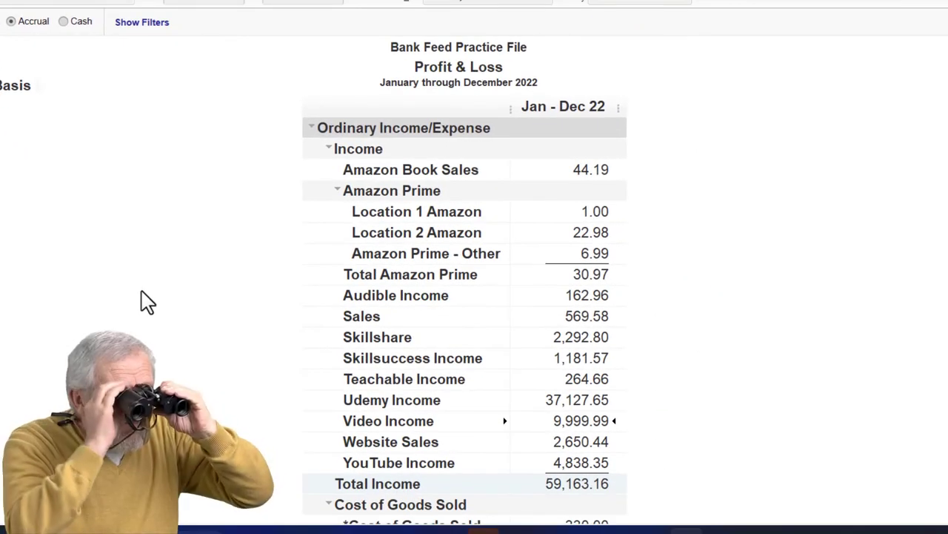
Step: Review the Profit & Loss report down to the expenses, collapsing and expanding the Insurance account to compare its subaccounts with the total
scroll(146, 300, "down", 2)
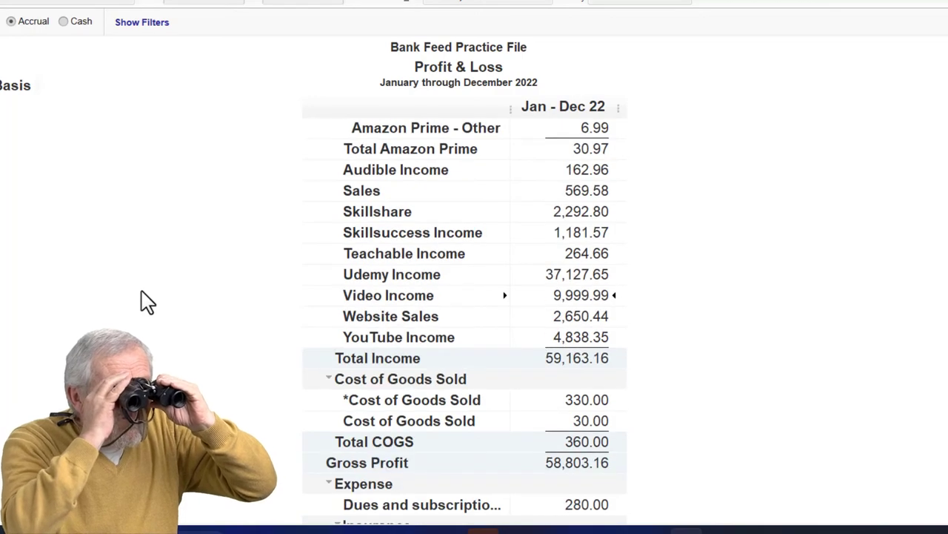
scroll(146, 300, "up", 2)
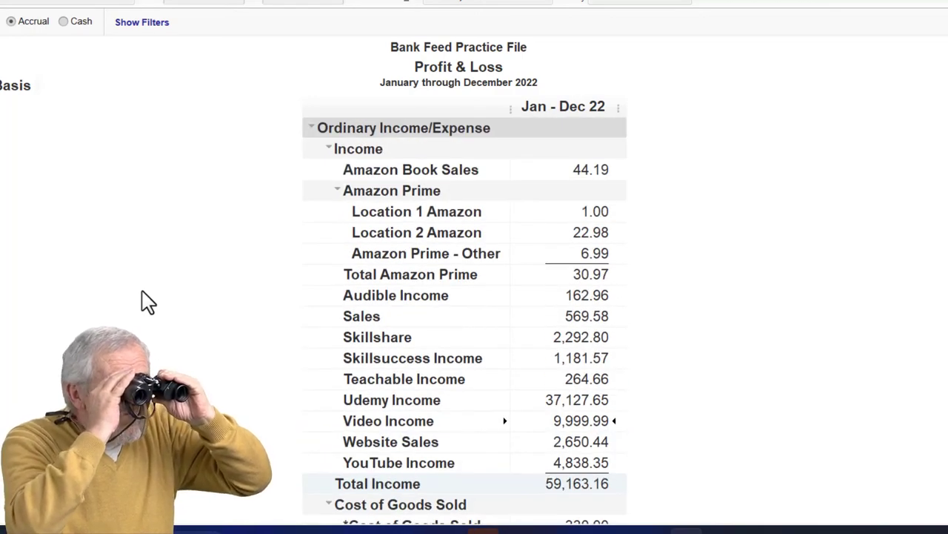
scroll(146, 300, "down", 6)
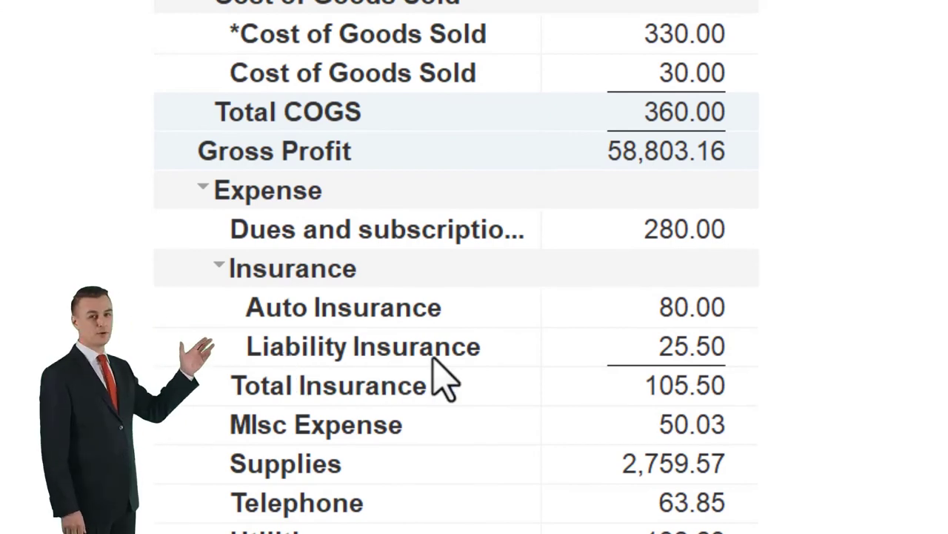
left_click(221, 267)
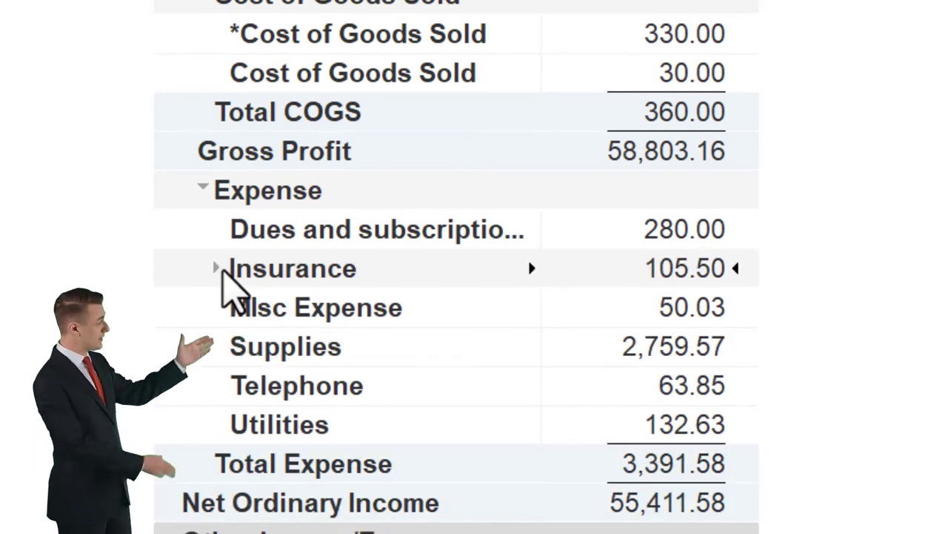
left_click(218, 269)
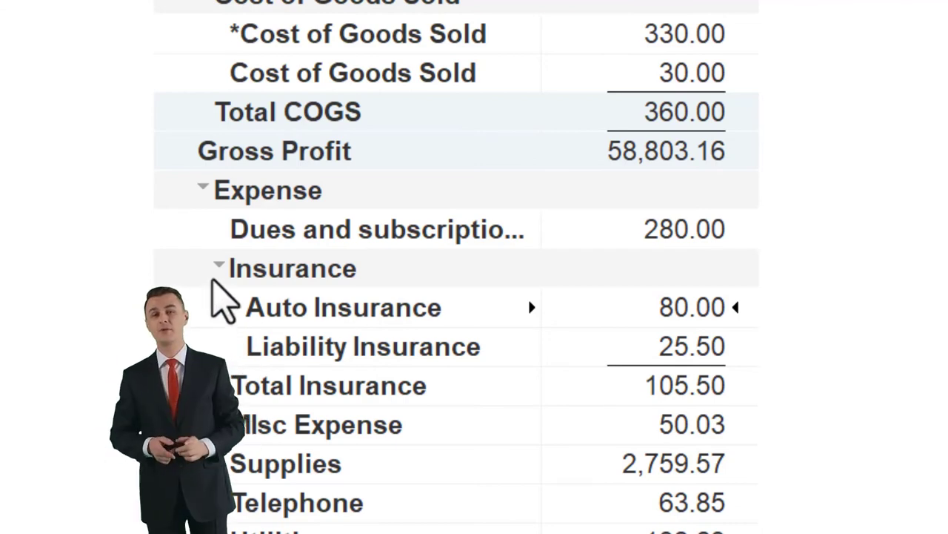
left_click(218, 266)
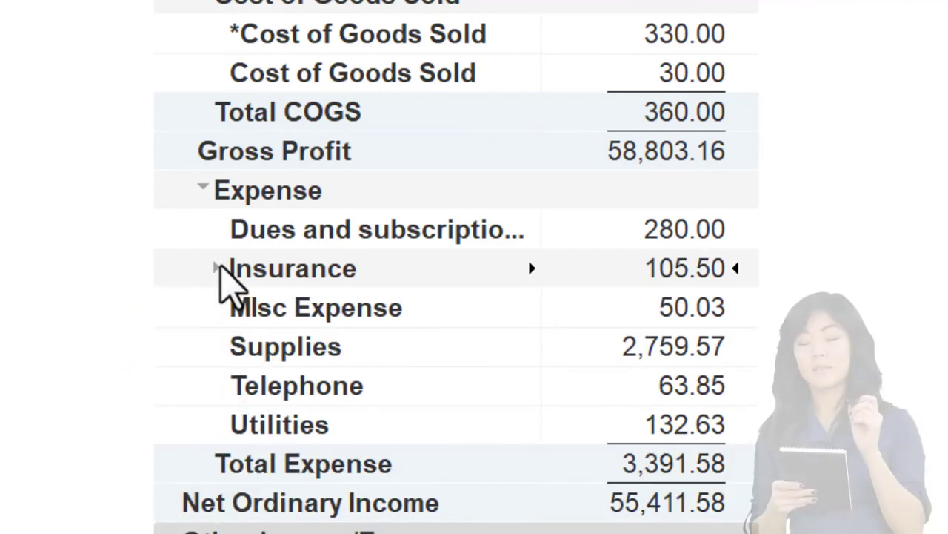
left_click(219, 268)
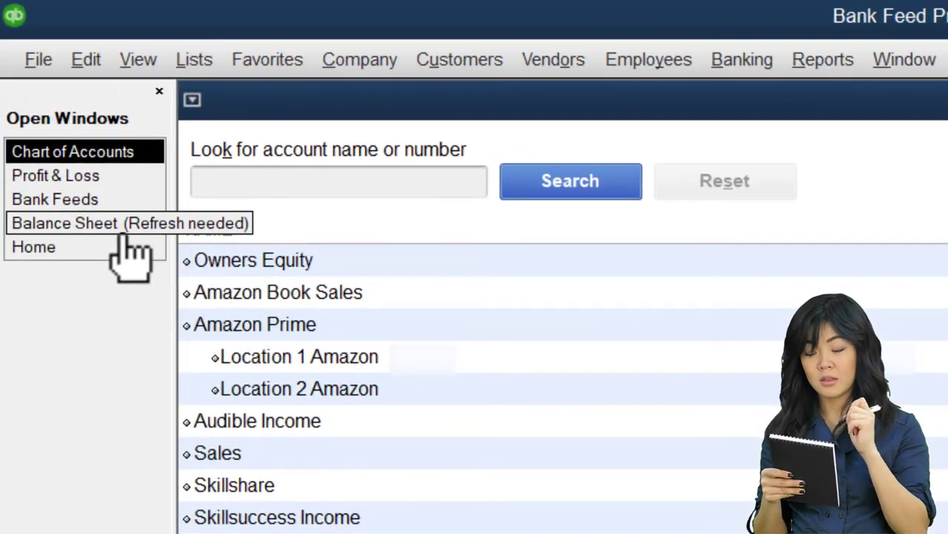
Step: Return to Bank Feeds and sort the unrecognized transactions by Downloaded as
left_click(15, 143)
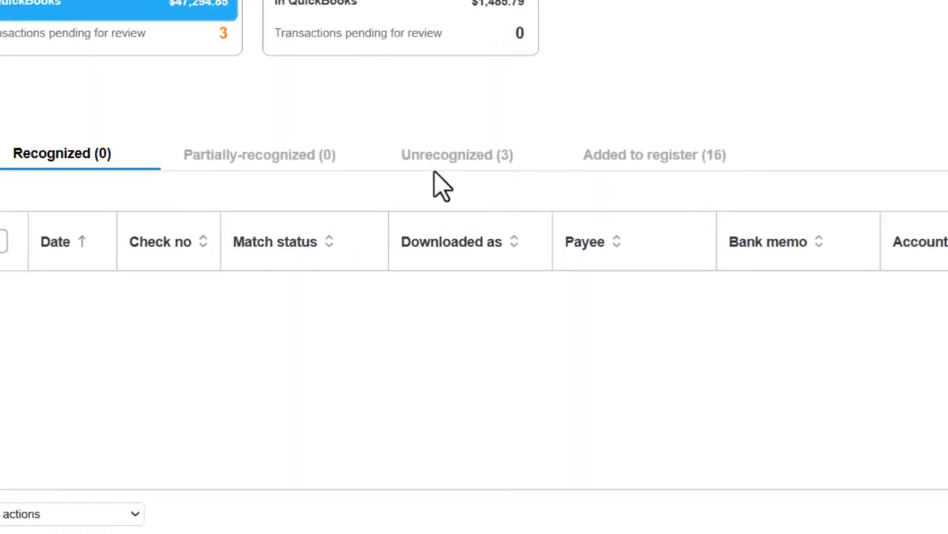
left_click(298, 227)
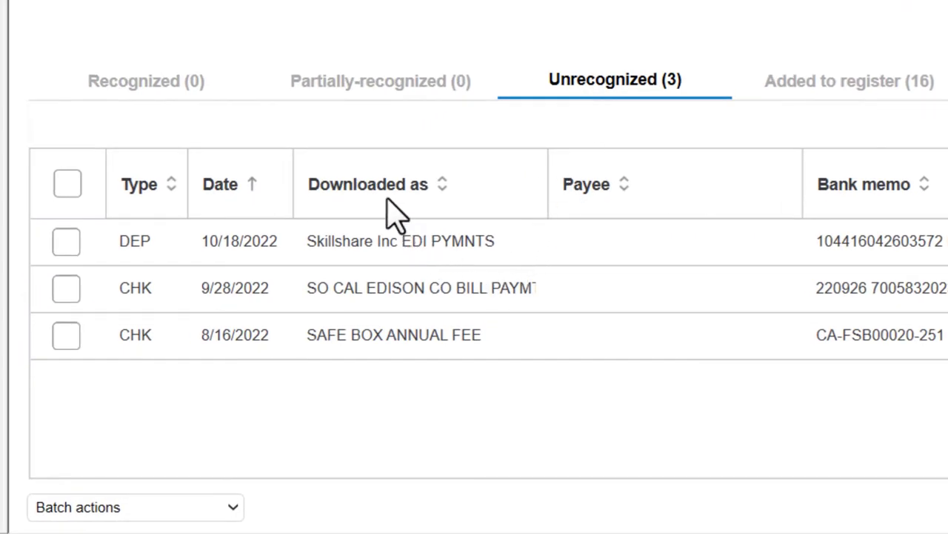
left_click(386, 197)
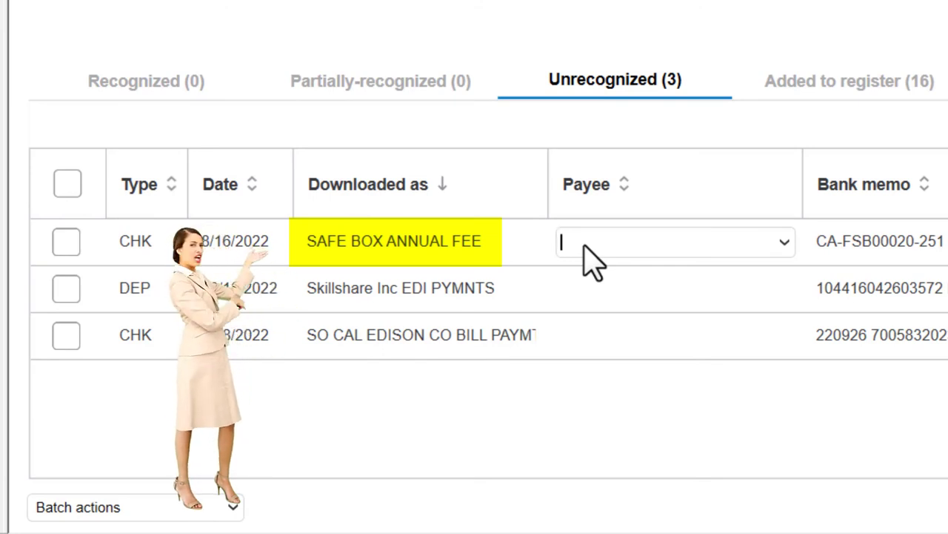
Step: Assign payee Bank and account MIsc Expense to the 8/16/2022 SAFE BOX ANNUAL FEE check and add it to the register
type("Bank")
key("Tab")
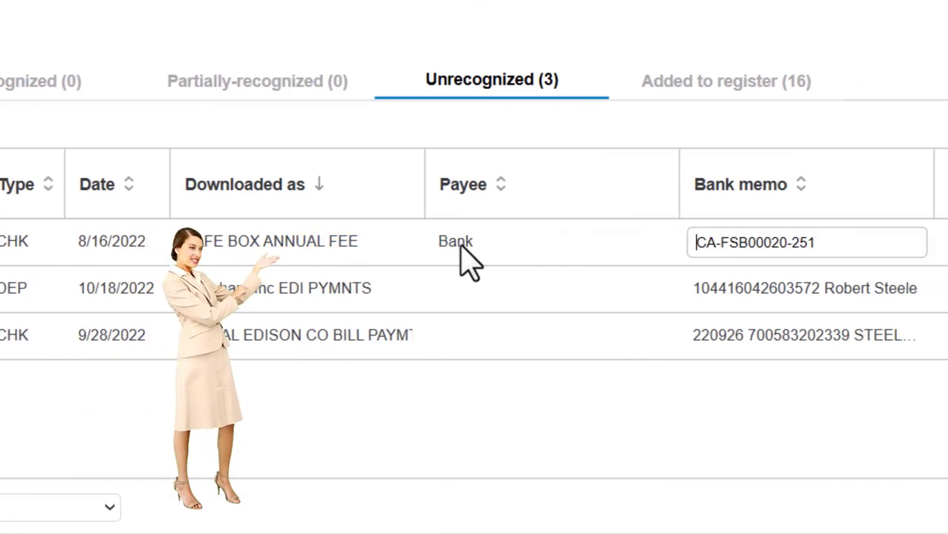
key("Tab")
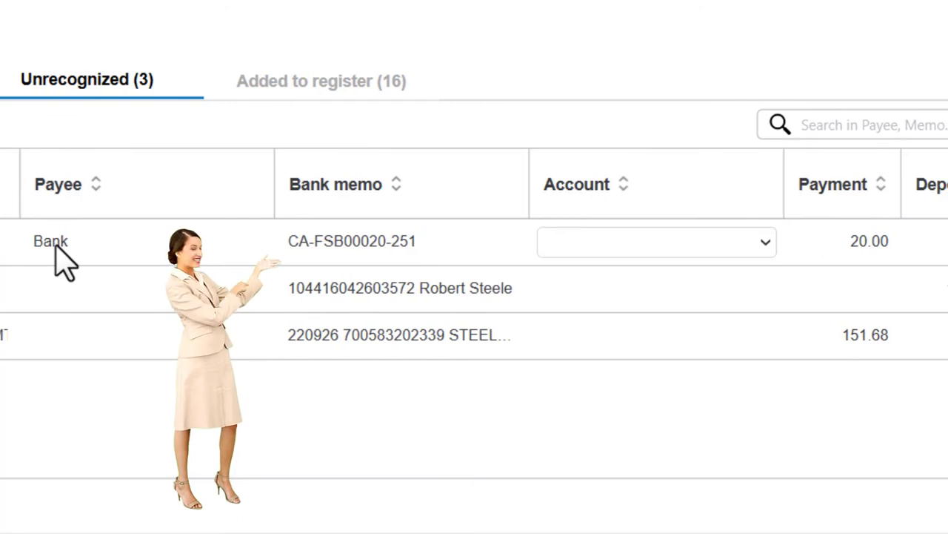
type("MI")
key("Return")
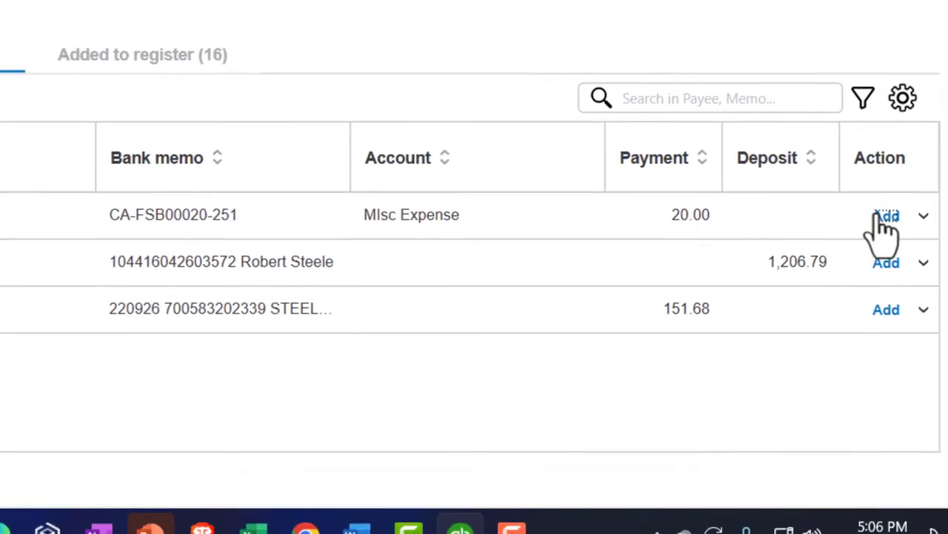
left_click(879, 214)
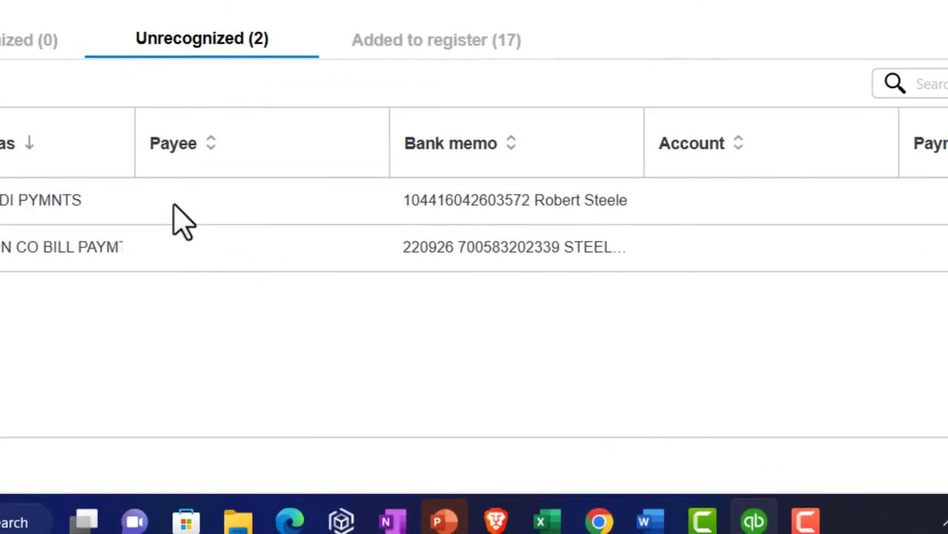
Step: Assign payee Skillshare and the Skillshare income account to the 10/18/2022 Skillshare deposit and add it to the register
left_click(576, 200)
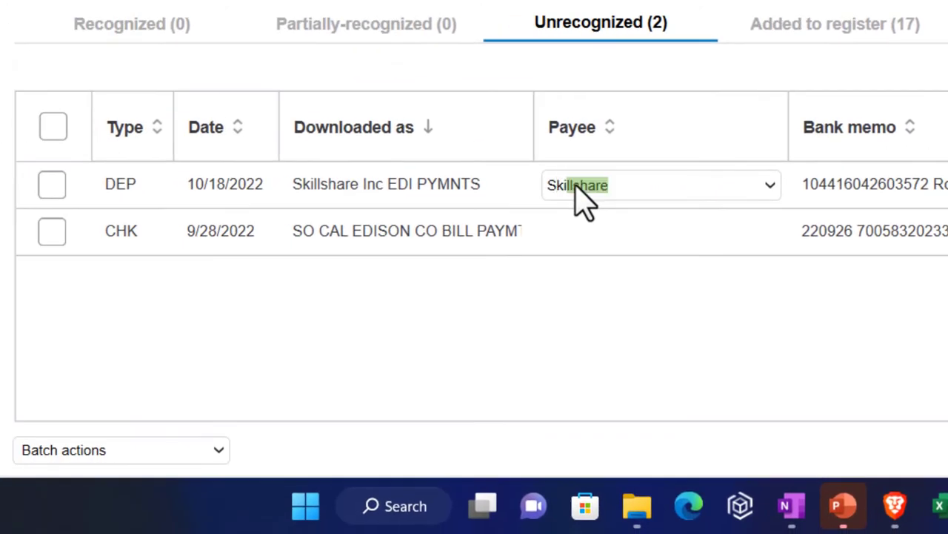
key("Tab")
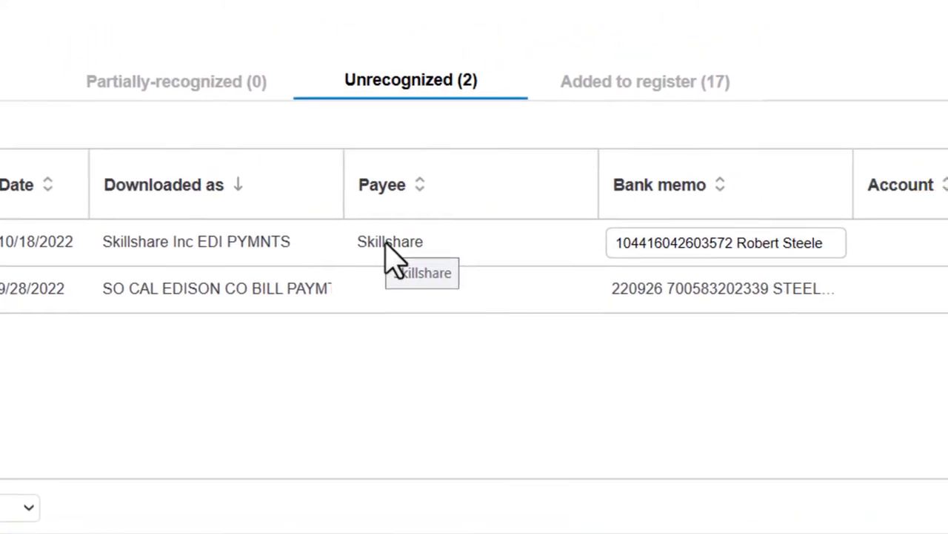
key("Tab")
type("S")
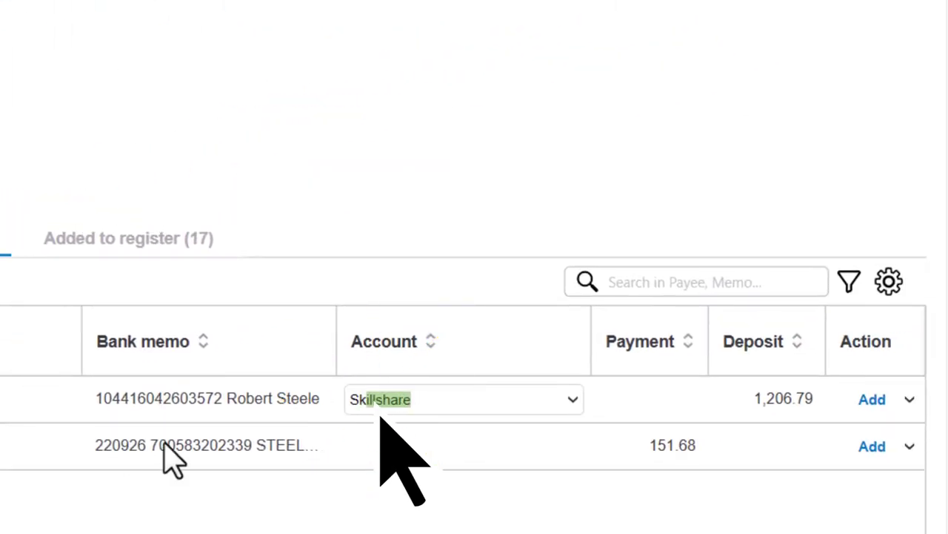
type("k")
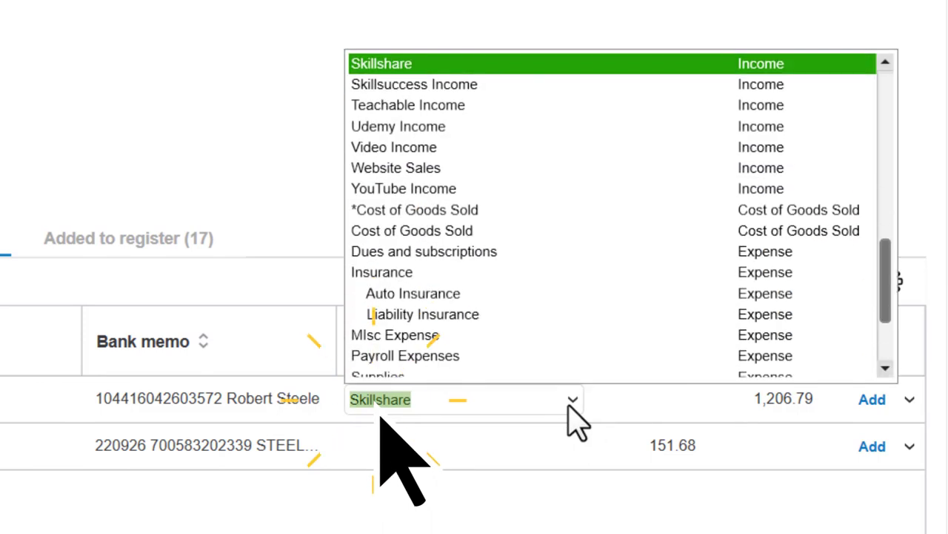
key("Tab")
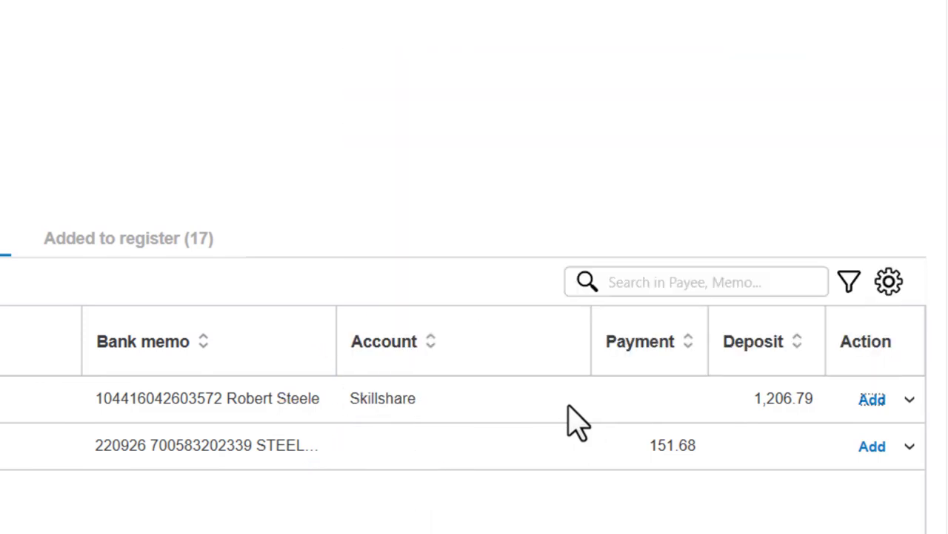
left_click(873, 400)
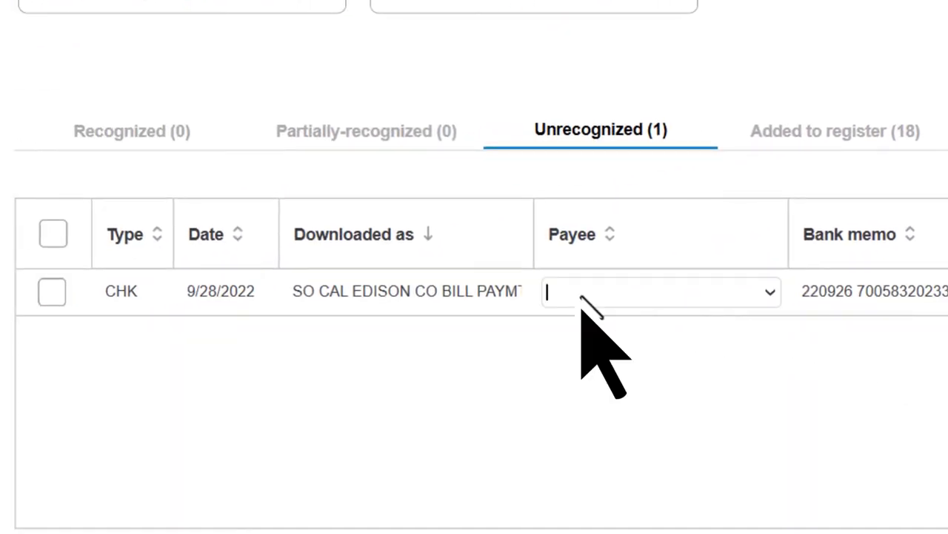